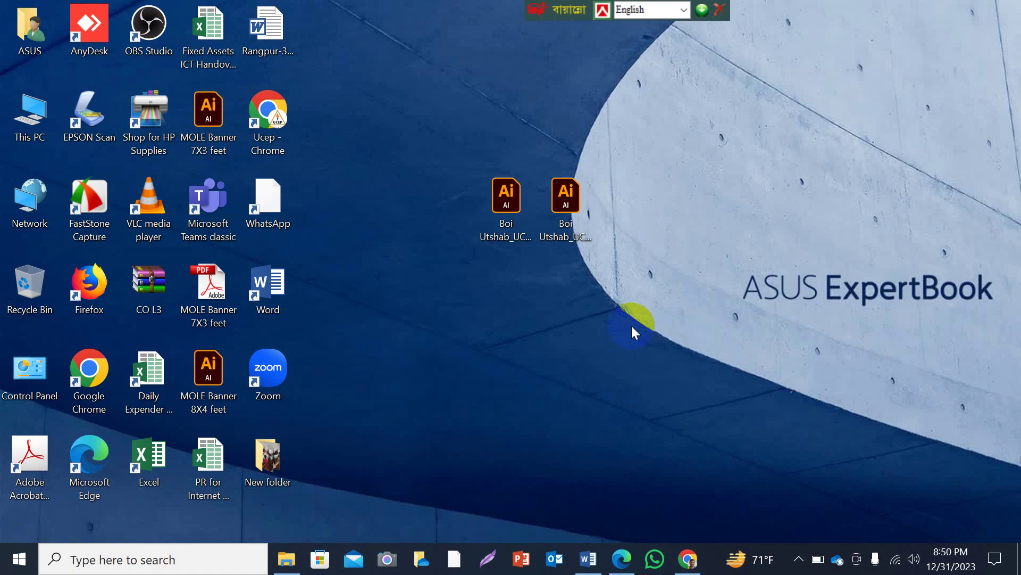
Refresh the Windows desktop five times from its right-click menu.
right_click(668, 213)
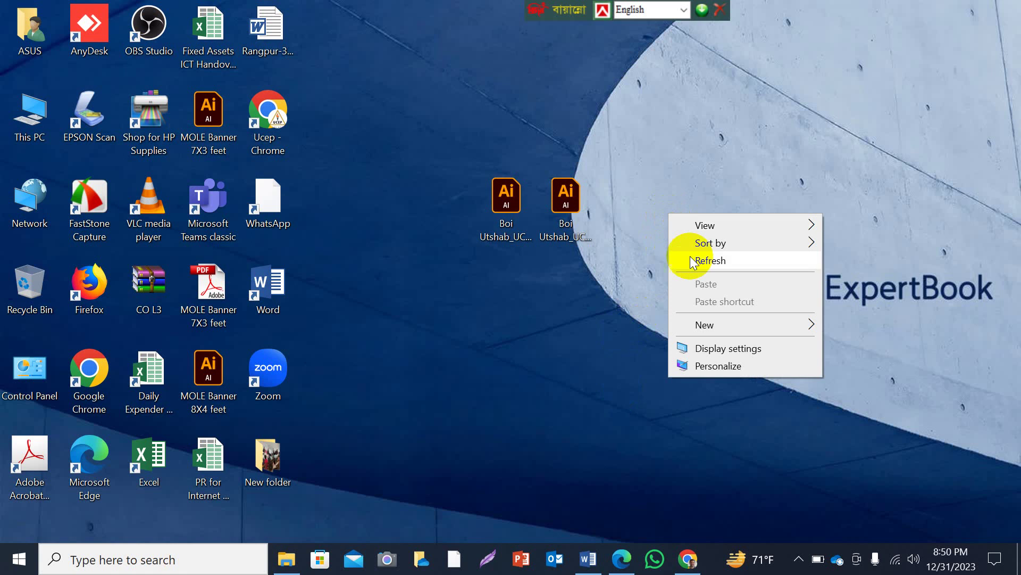
click(691, 257)
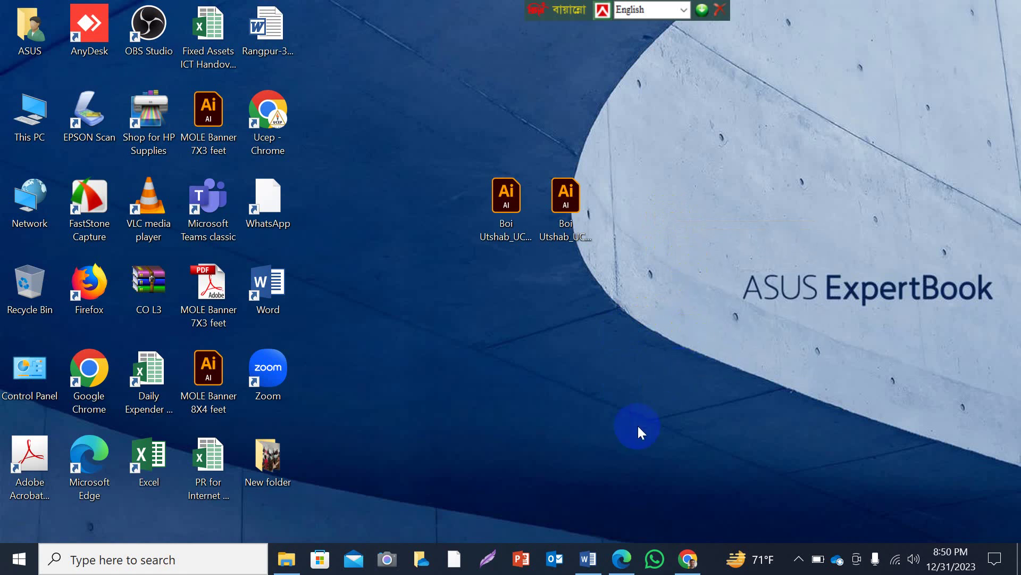
right_click(718, 196)
click(747, 243)
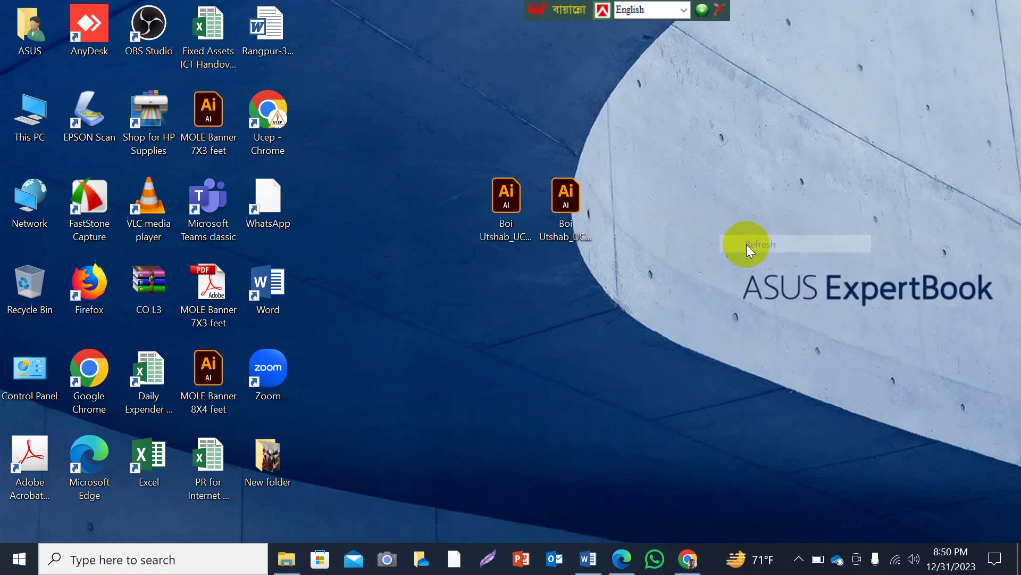
right_click(684, 207)
click(717, 250)
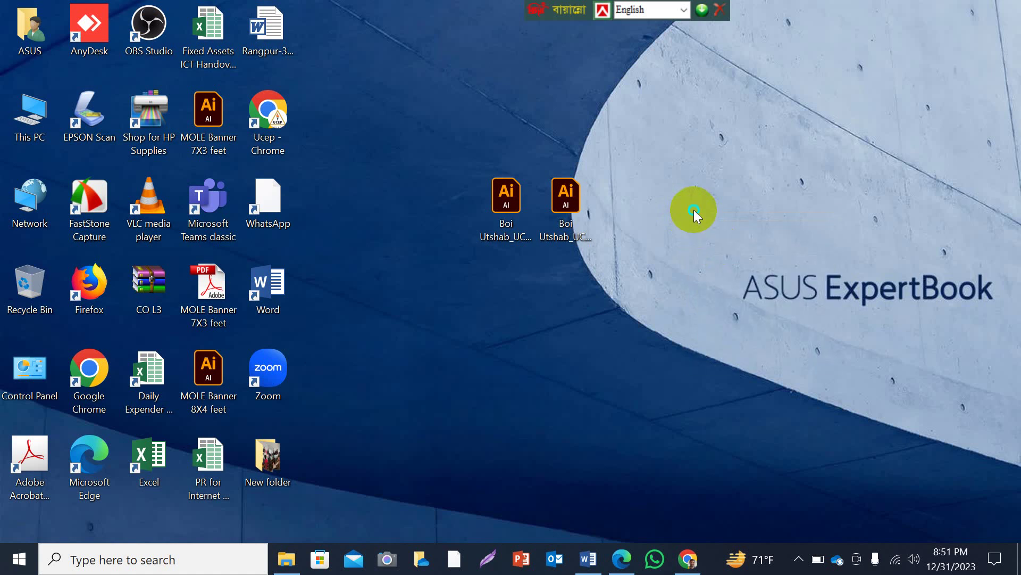
right_click(693, 210)
click(722, 259)
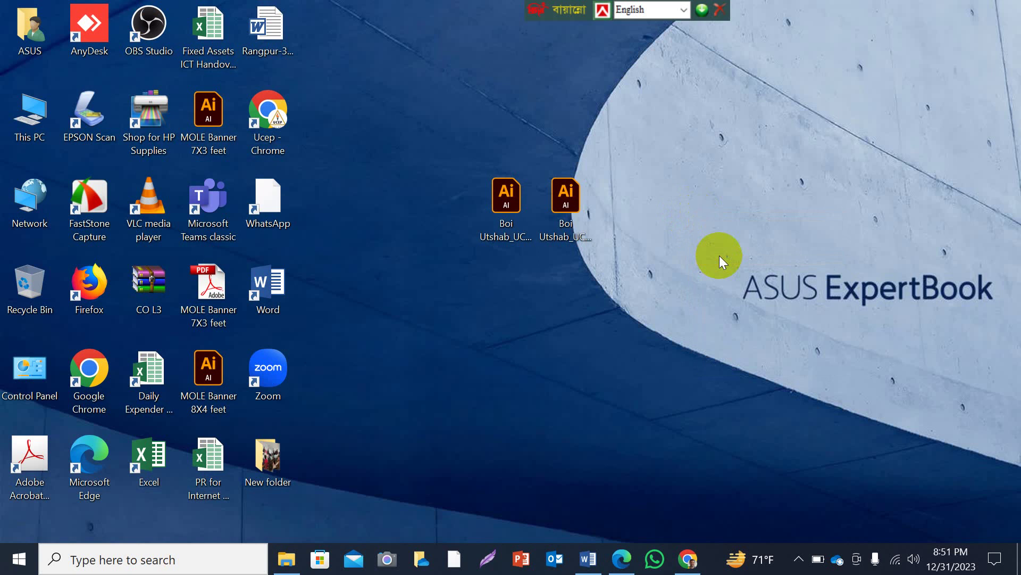
right_click(702, 184)
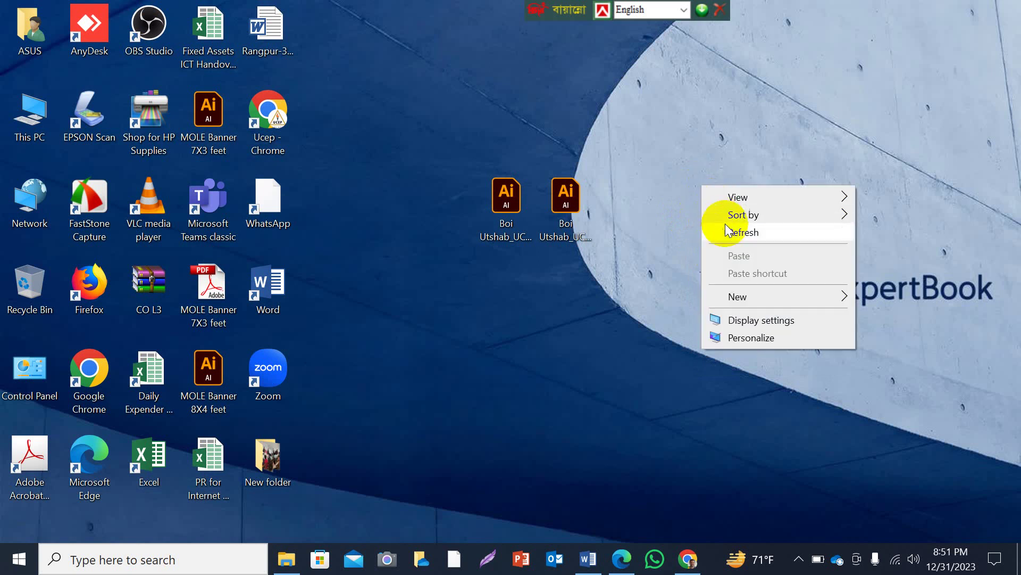
click(728, 229)
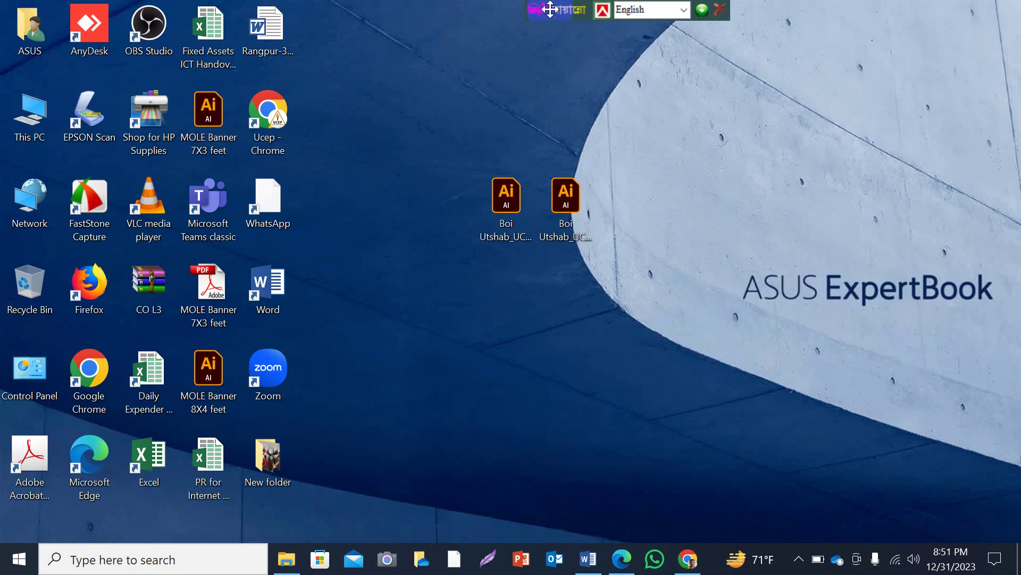
Move the Bangla keyboard bar to the top-right corner and refresh the desktop again.
drag(550, 9, 782, 9)
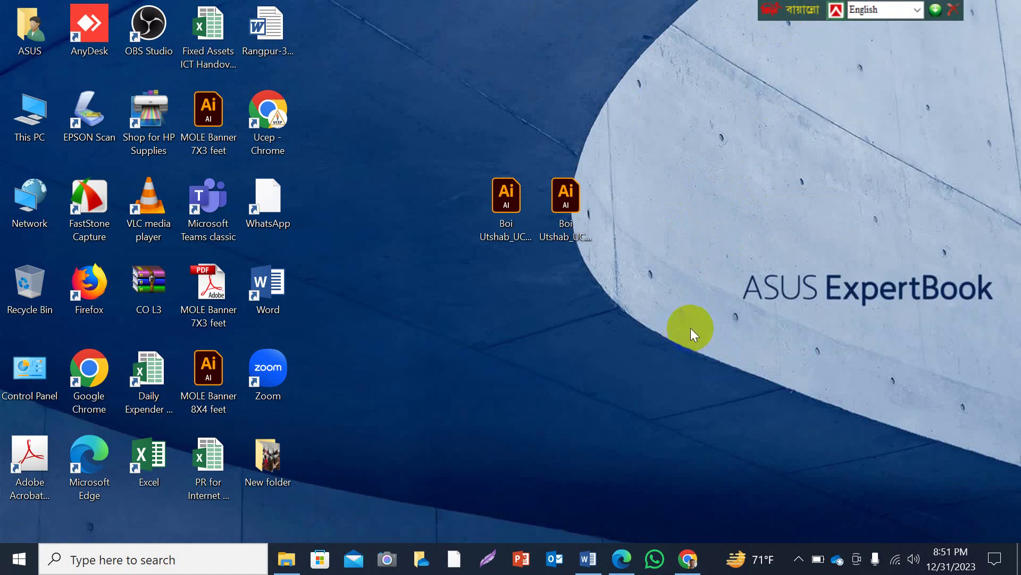
right_click(663, 210)
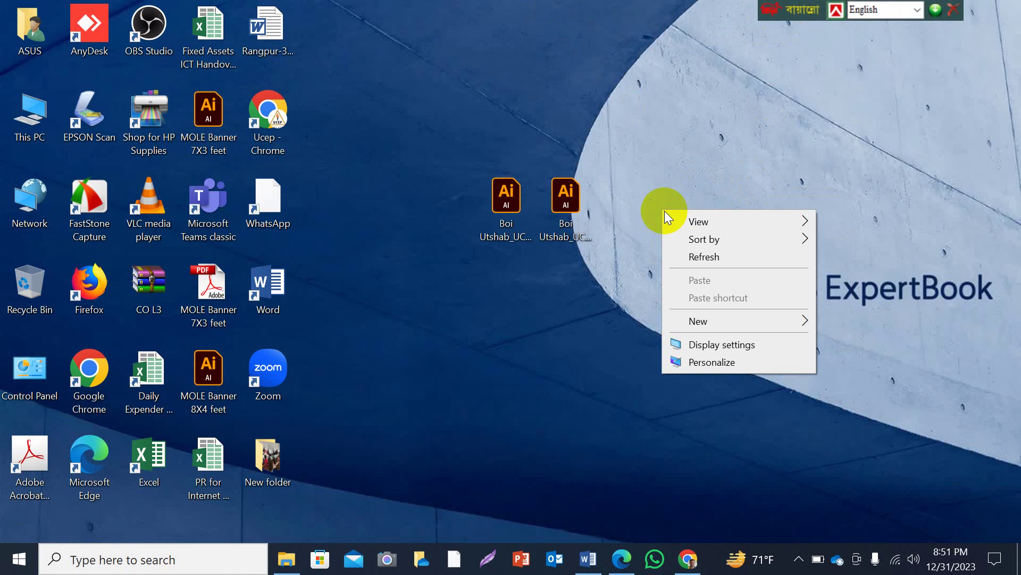
click(691, 256)
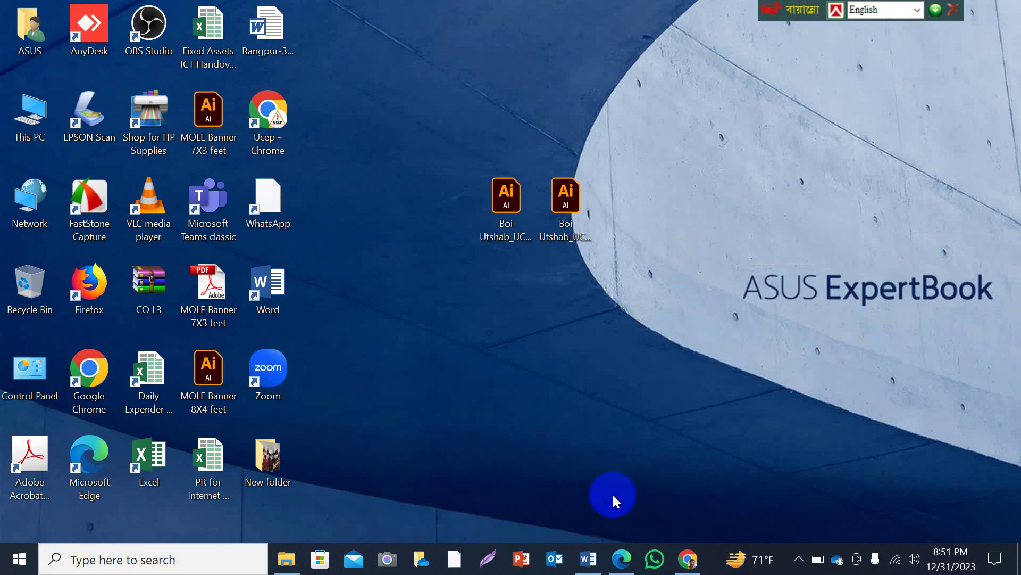
mouse_move(589, 559)
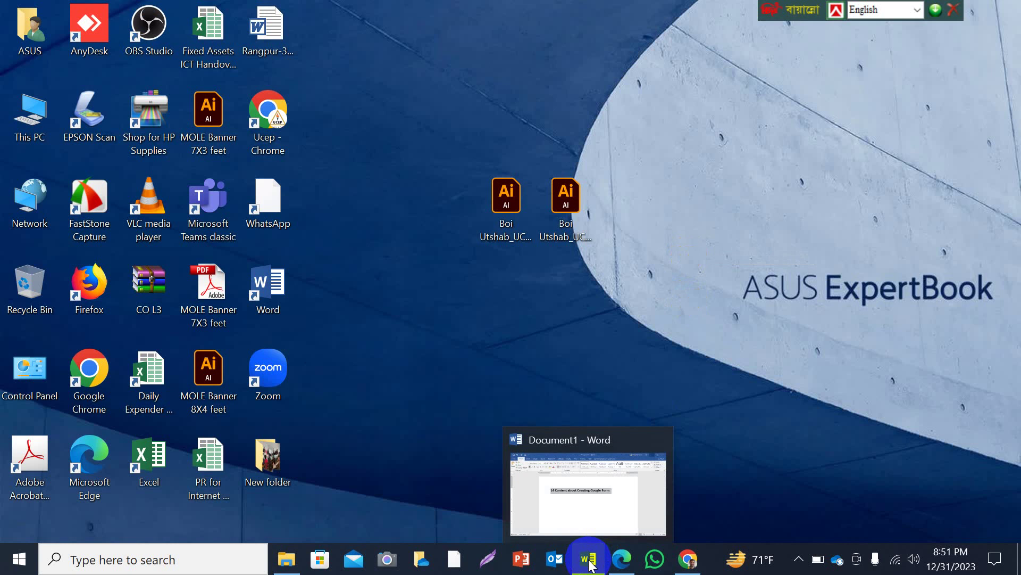
Restore the Word document '14 Content about Creating Google Form', then switch to Chrome's Gmail inbox.
click(589, 559)
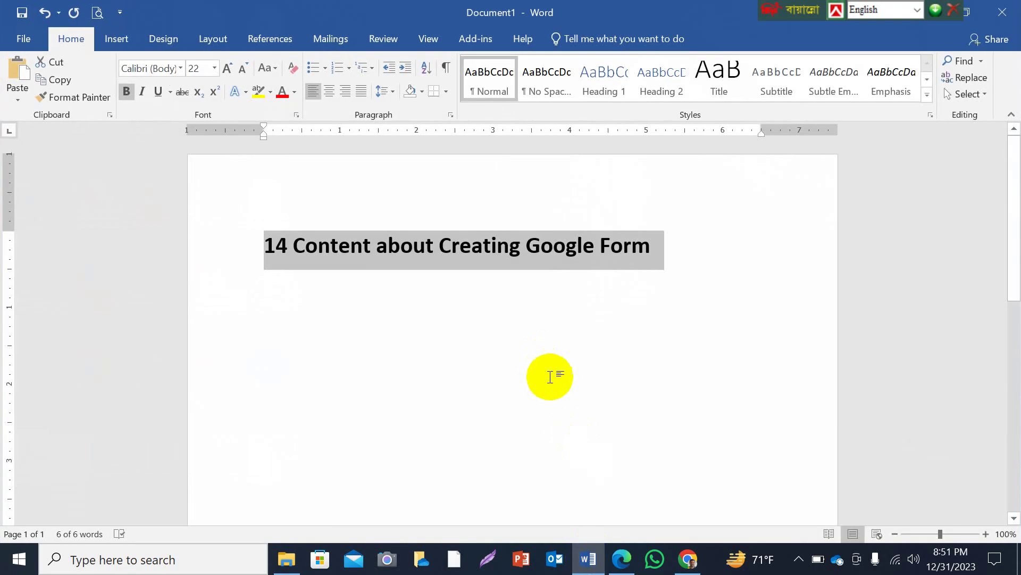
click(567, 262)
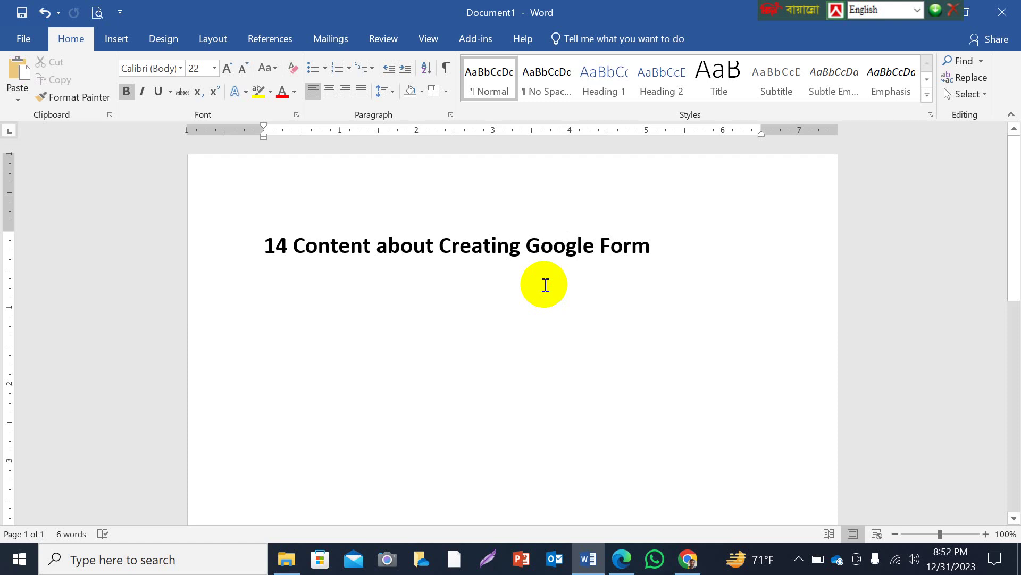
click(687, 556)
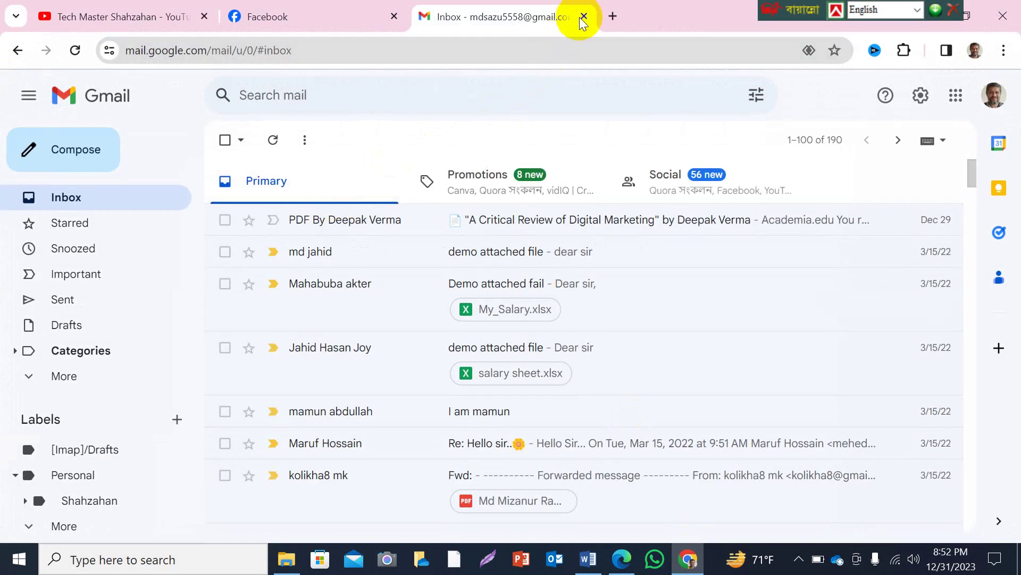
Close the Inbox tab and reload gmail.com in a new tab.
click(584, 16)
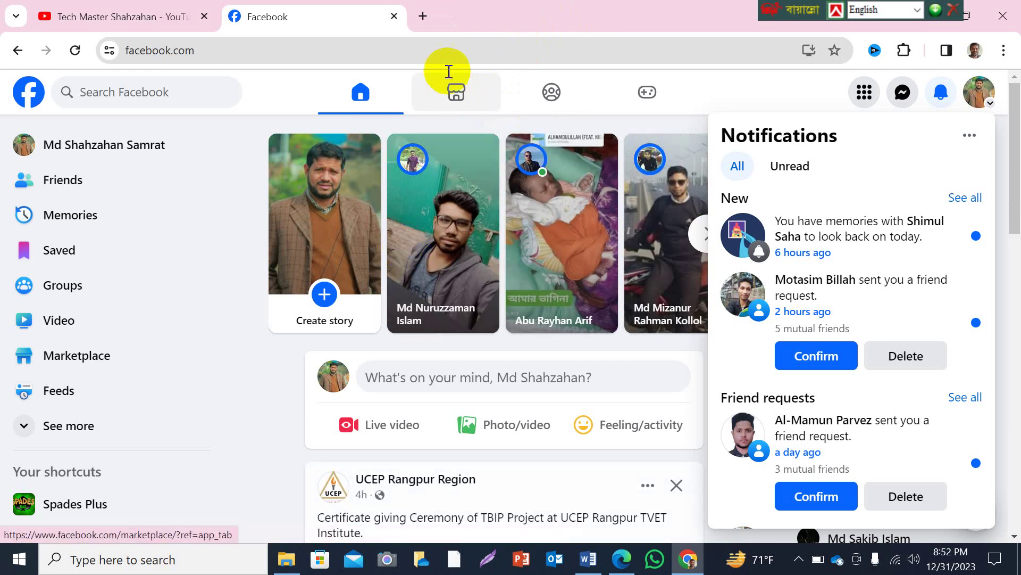
click(425, 16)
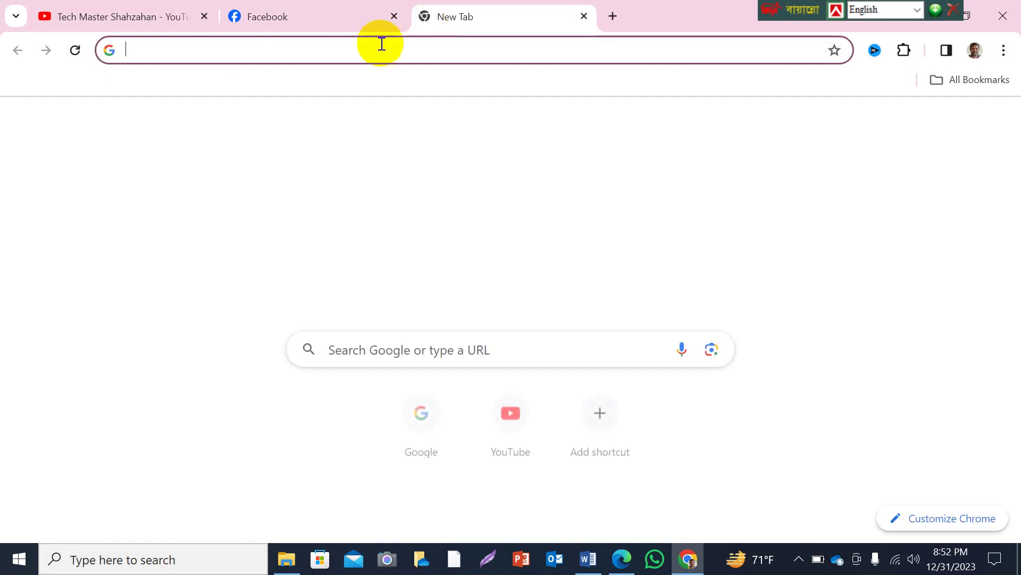
click(328, 48)
text(gmail.com)
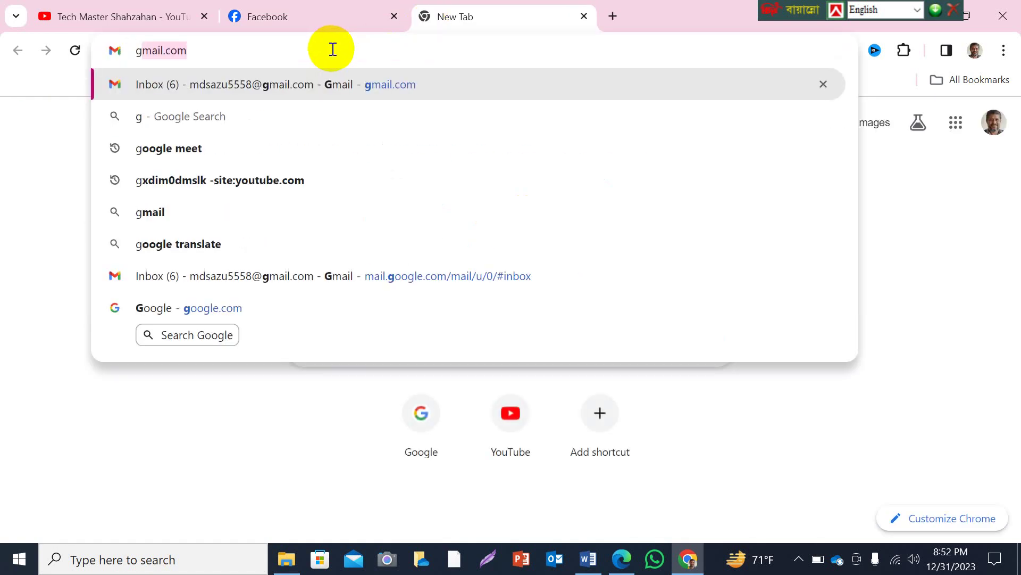
key(Return)
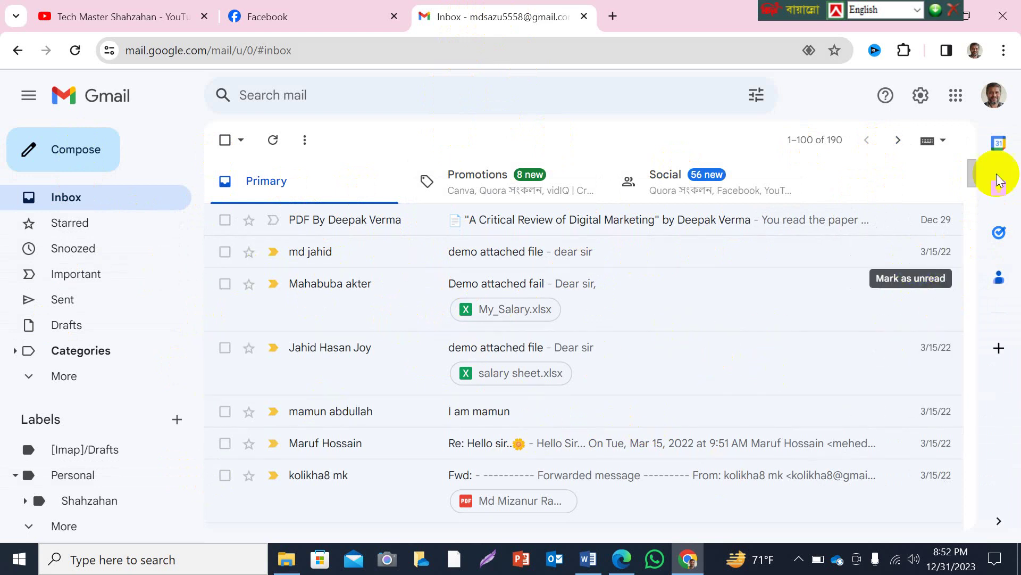
Open Google Forms from the Google apps grid.
click(955, 96)
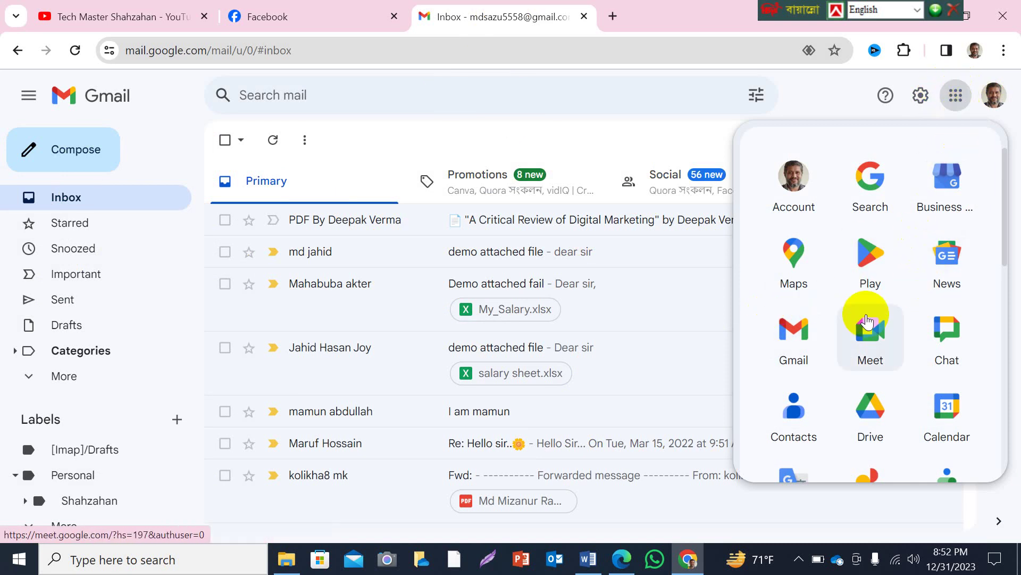
scroll(861, 291, down, 12)
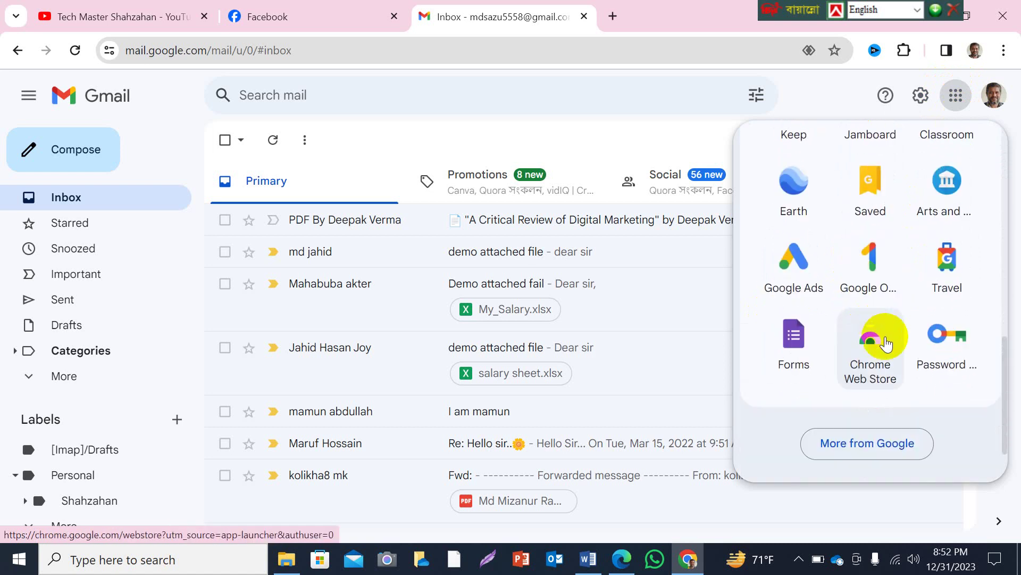
click(793, 343)
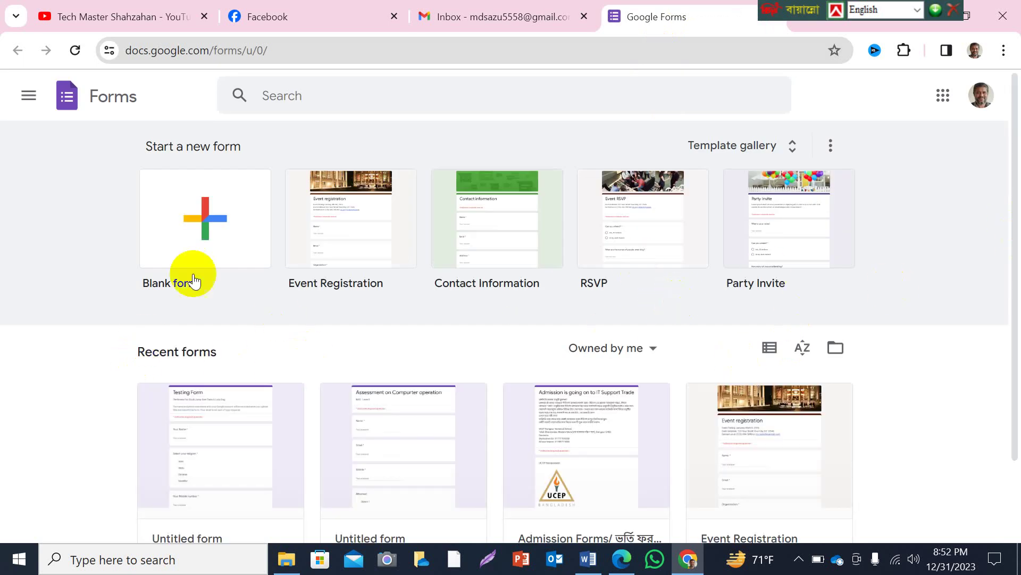
Start a blank form and place the cursor in its 'Untitled form' title.
click(207, 224)
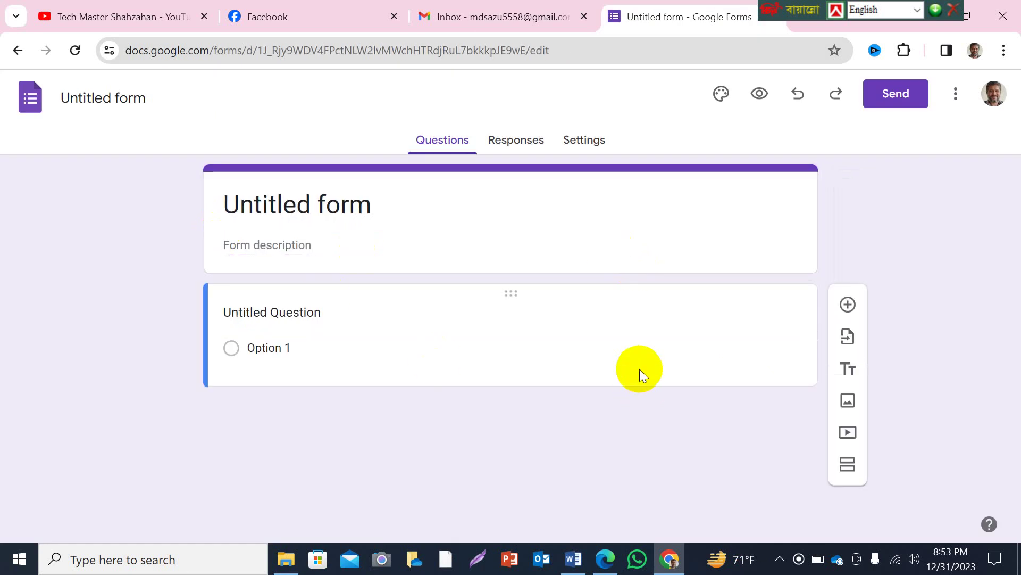
click(639, 369)
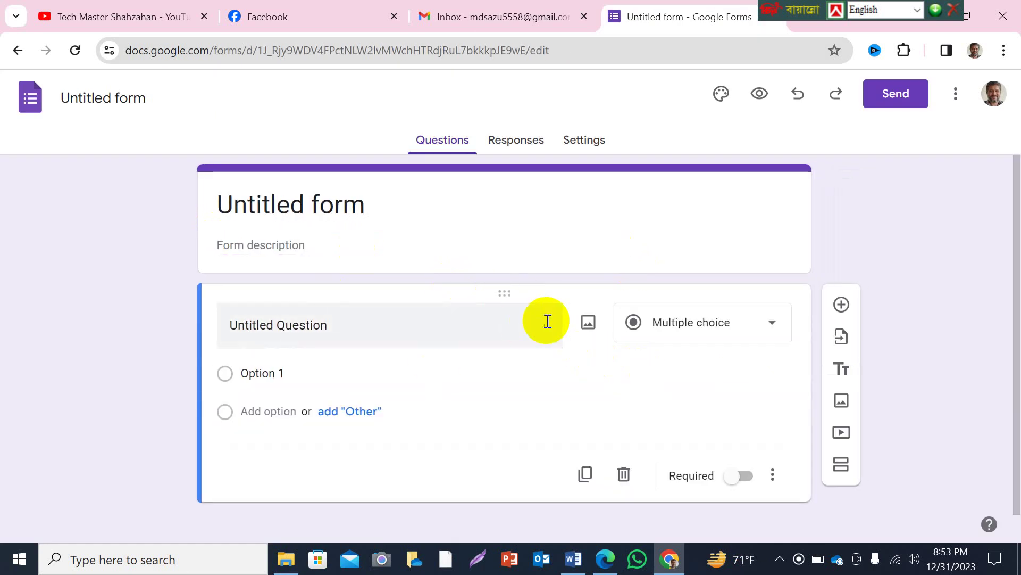
double_click(323, 207)
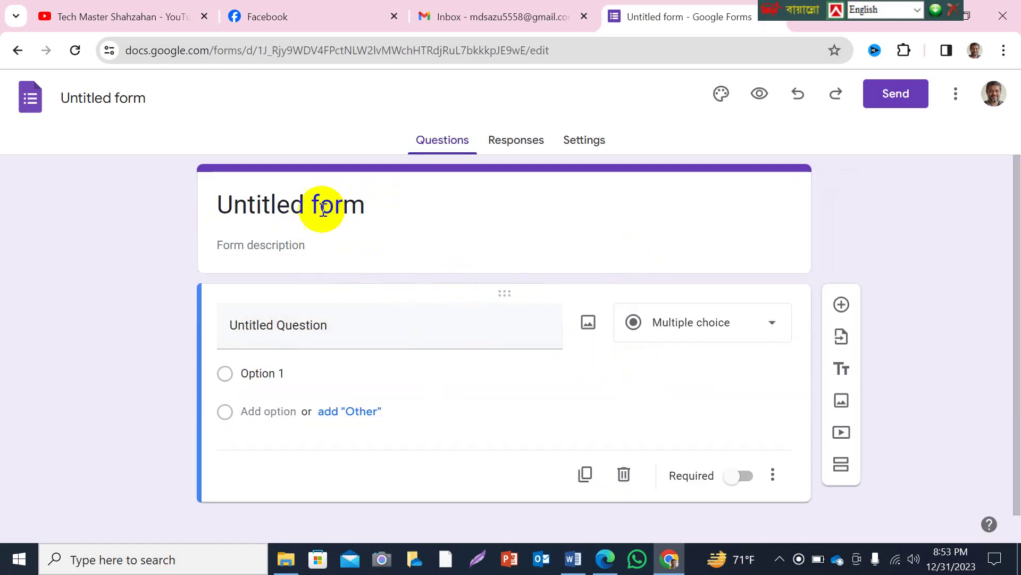
click(290, 205)
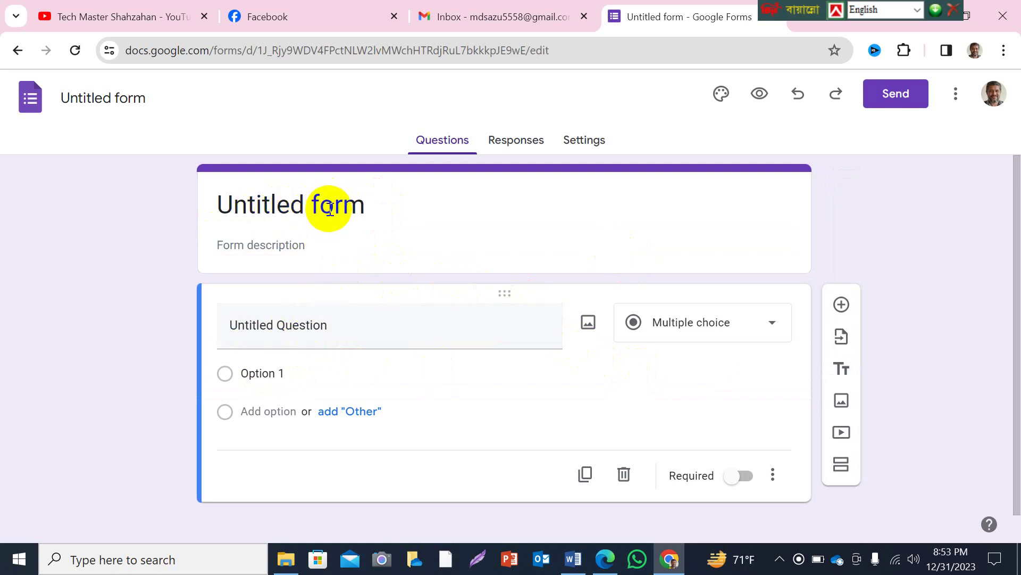
click(294, 204)
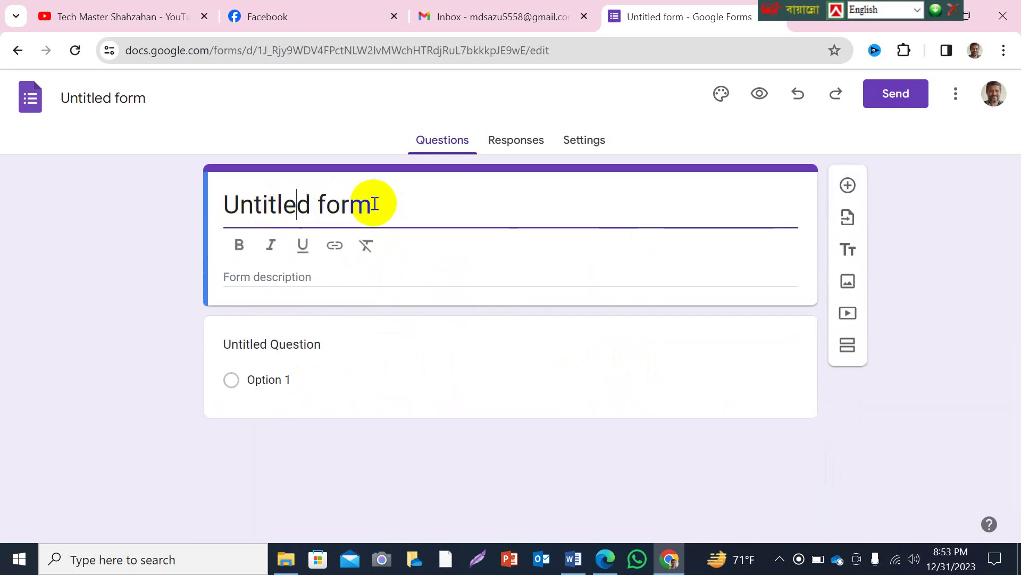
Replace the title with 'Admission Form of IT Trade of UCEP' and select it.
drag(372, 204, 219, 206)
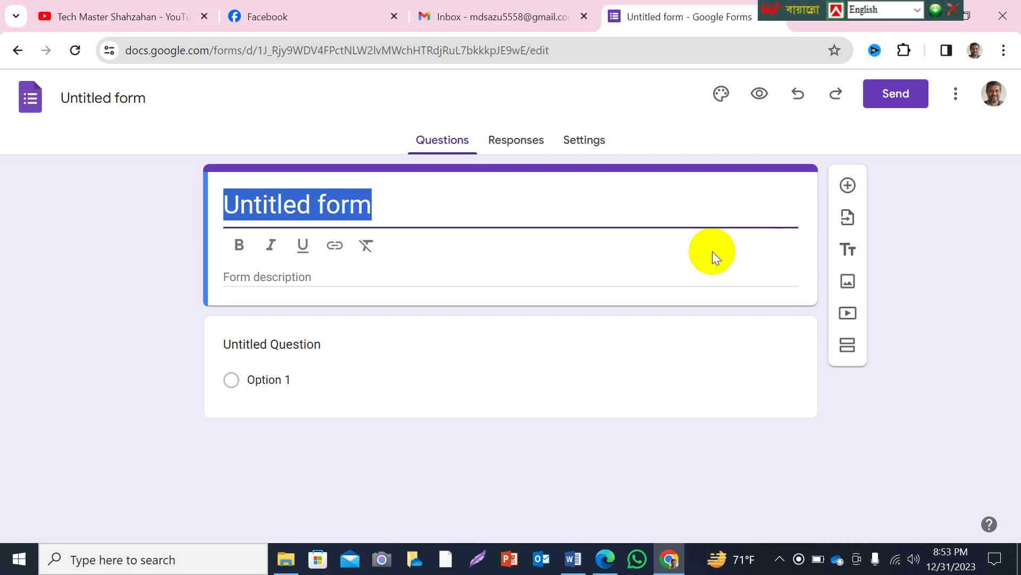
text(Admis)
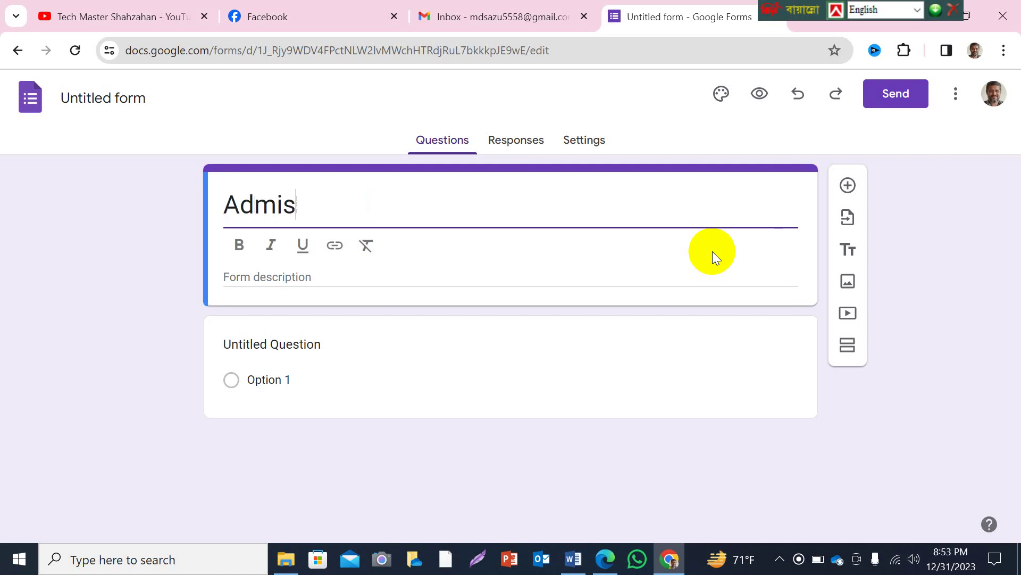
text(sion )
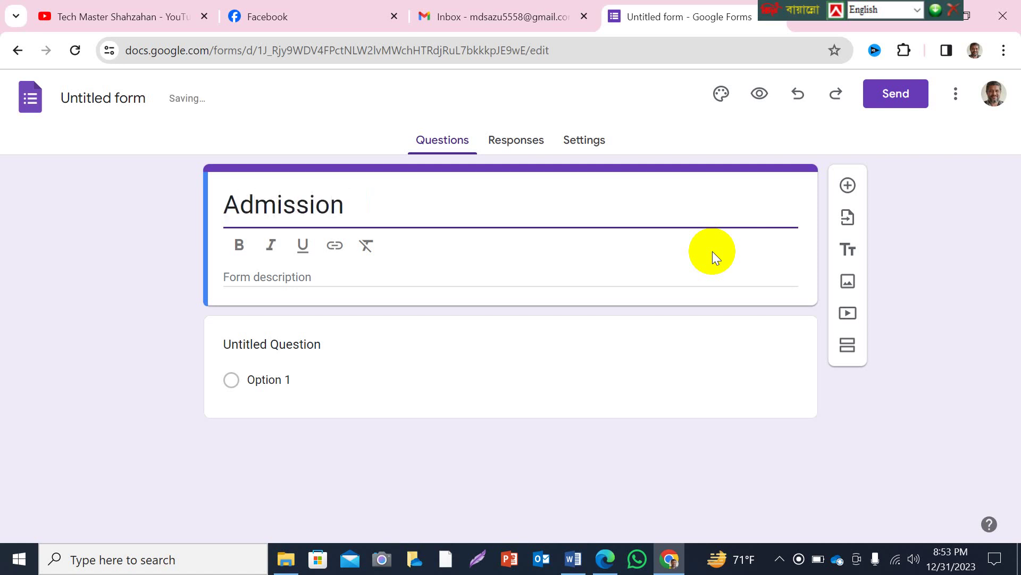
text(Form)
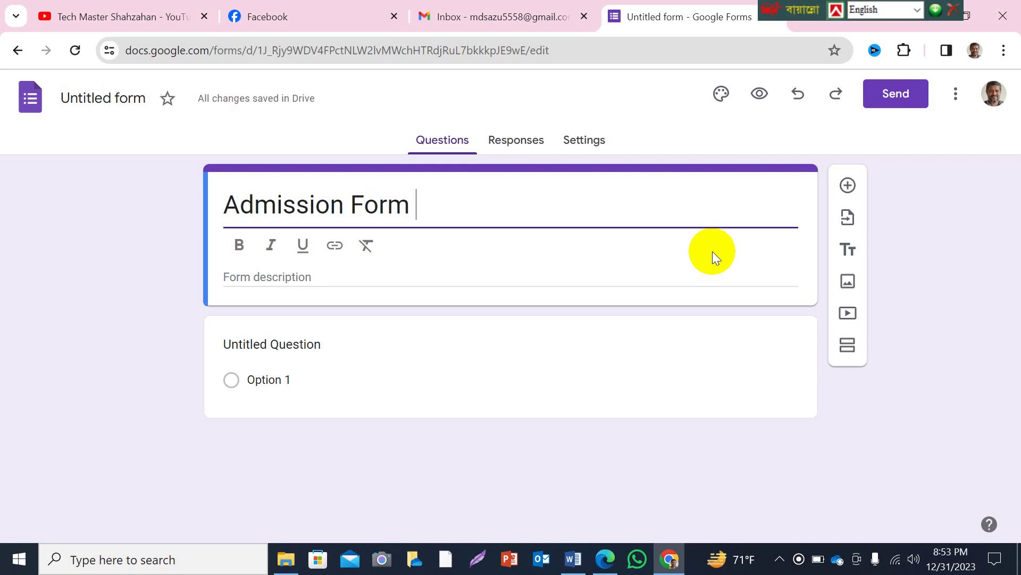
text( of )
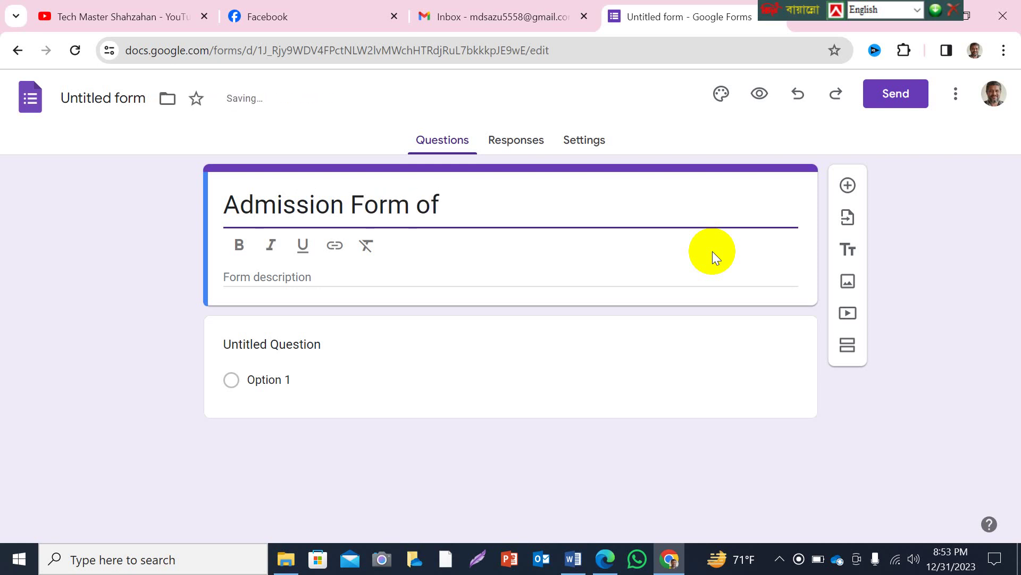
text(IT Trade )
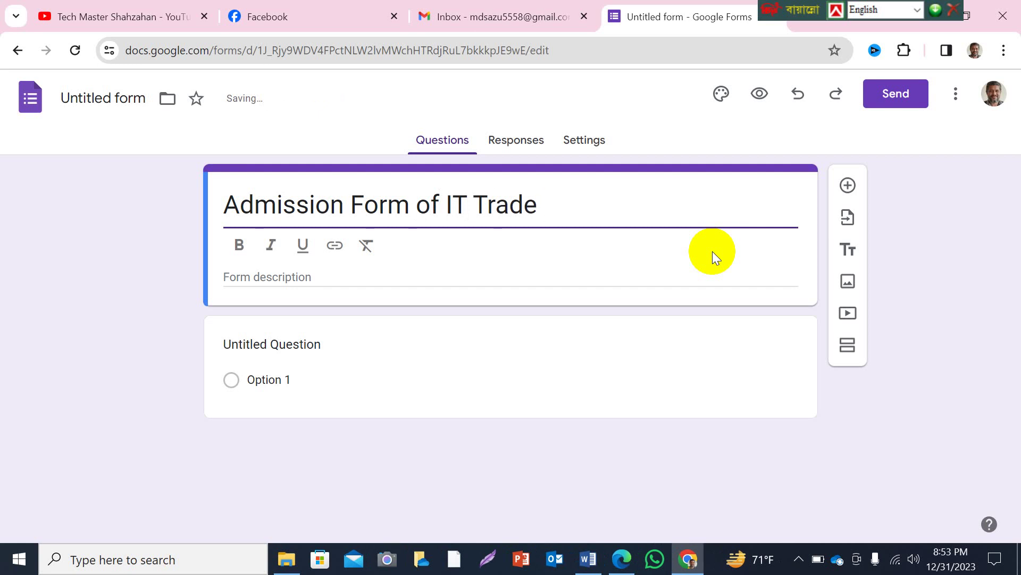
text(of )
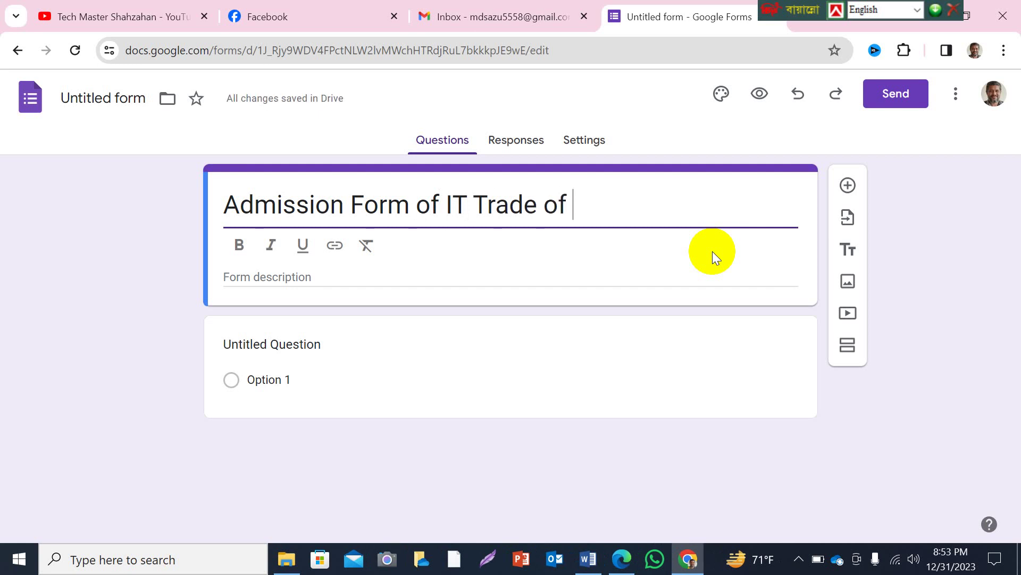
text(UCEP)
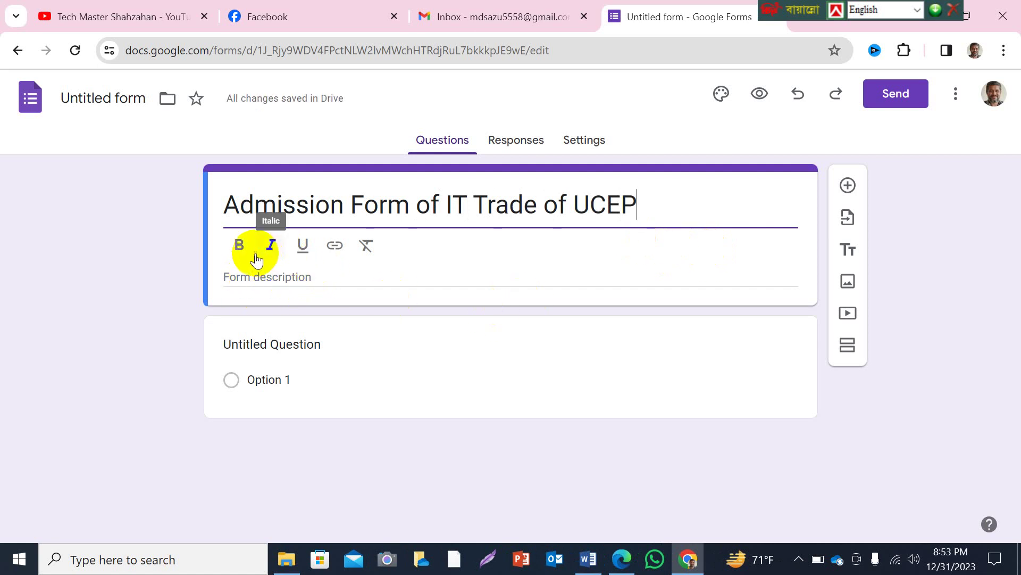
drag(255, 208, 643, 183)
click(228, 205)
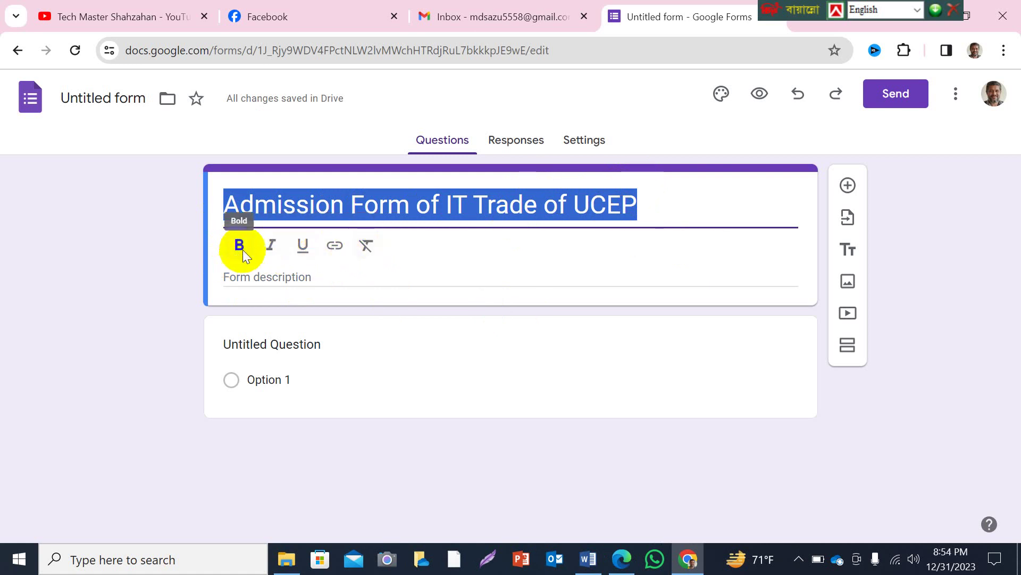
Try bold, italic and underline on the title, clear formatting, then leave it bold.
click(239, 246)
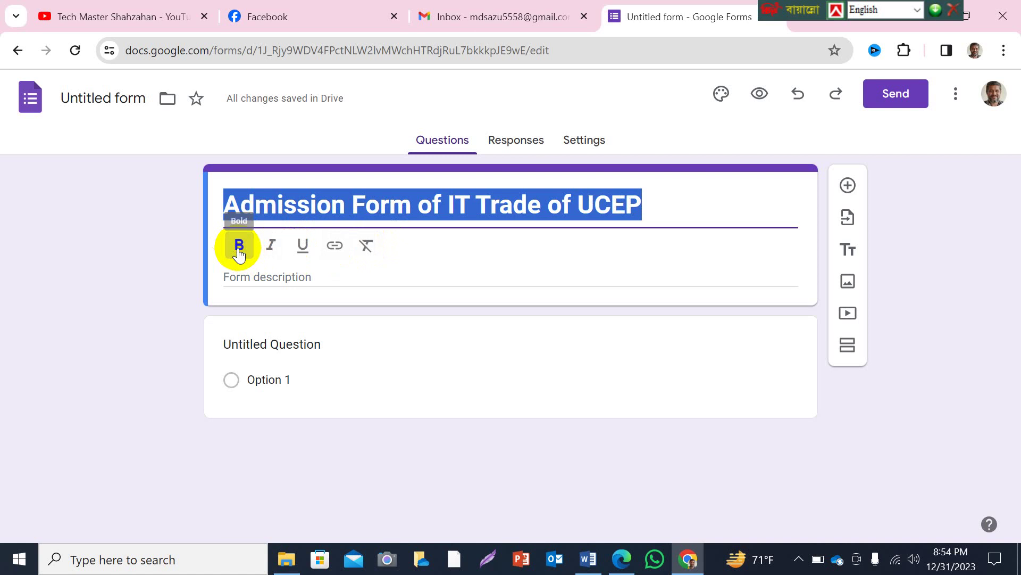
click(271, 246)
click(303, 246)
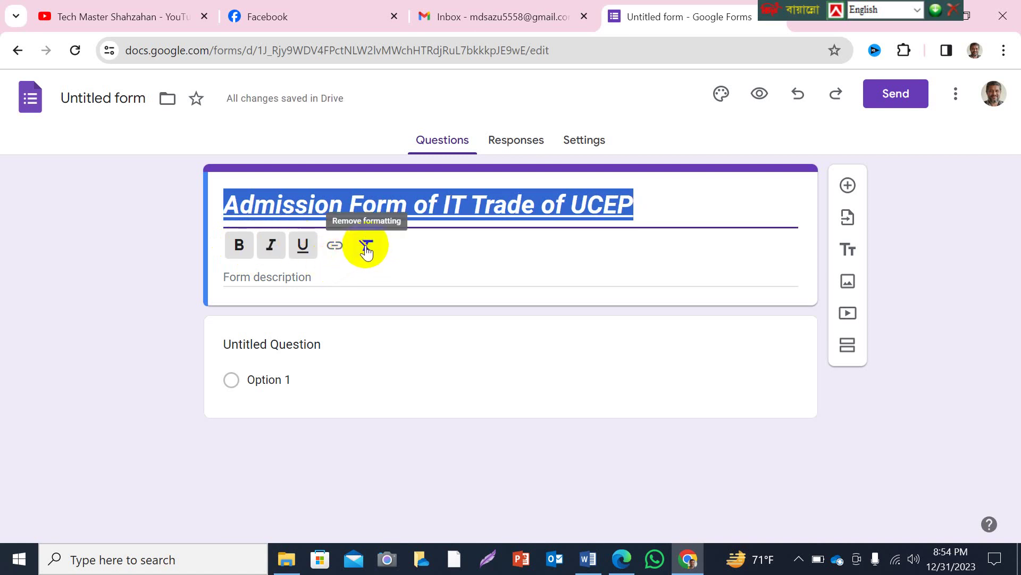
click(367, 248)
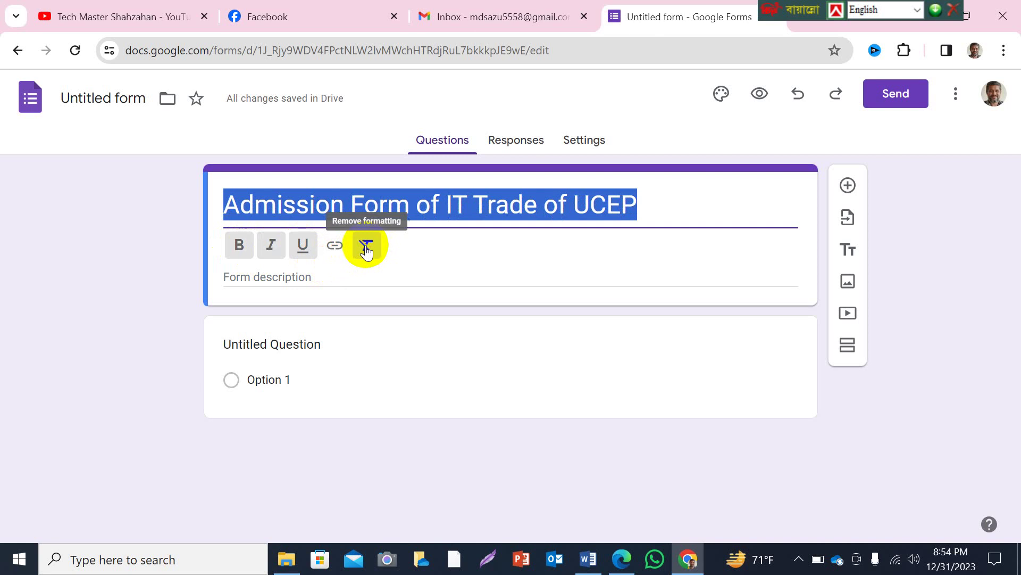
click(245, 258)
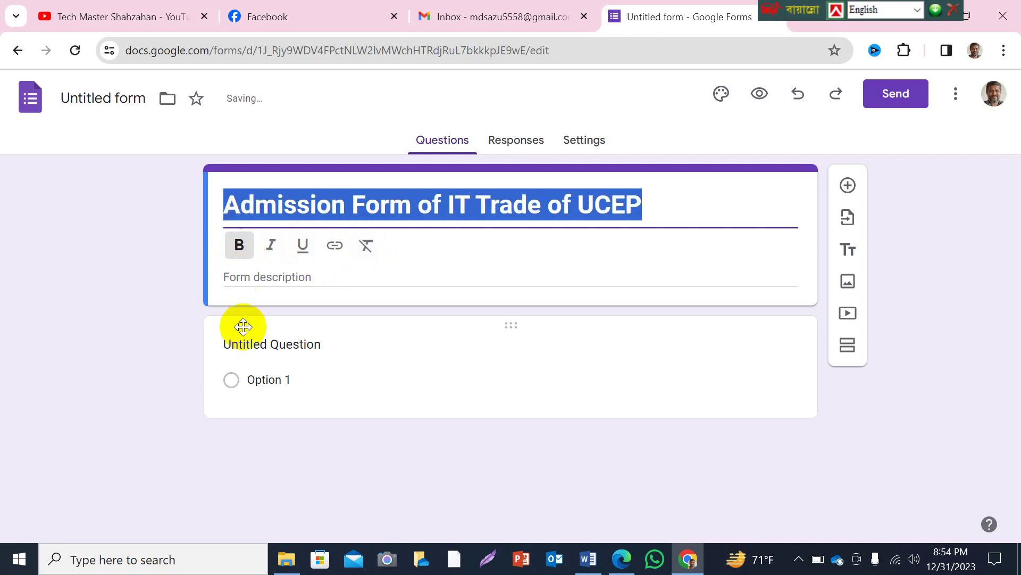
click(271, 279)
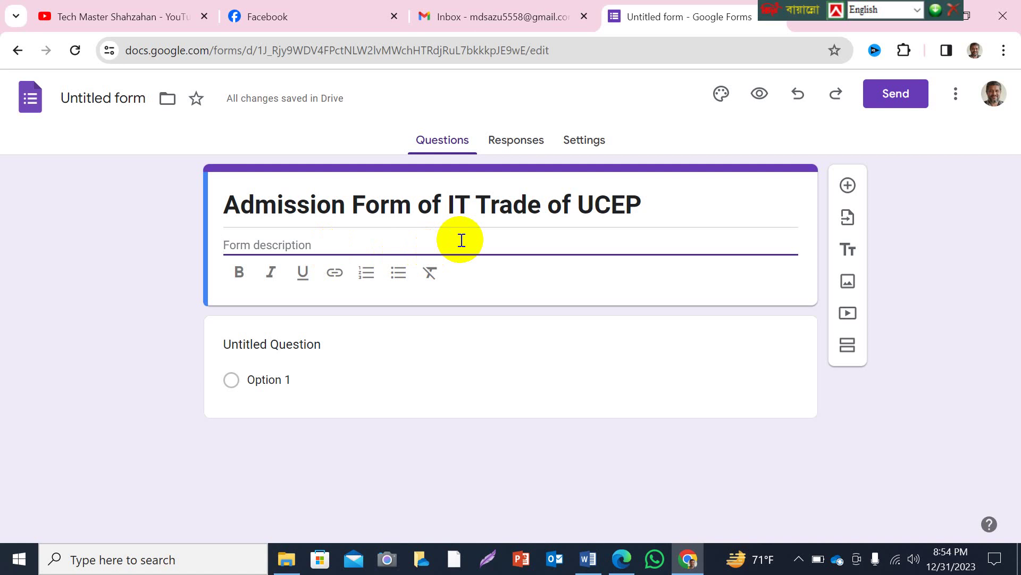
Type the institute's postal address as the form description and select it.
text(Taluk Dharm)
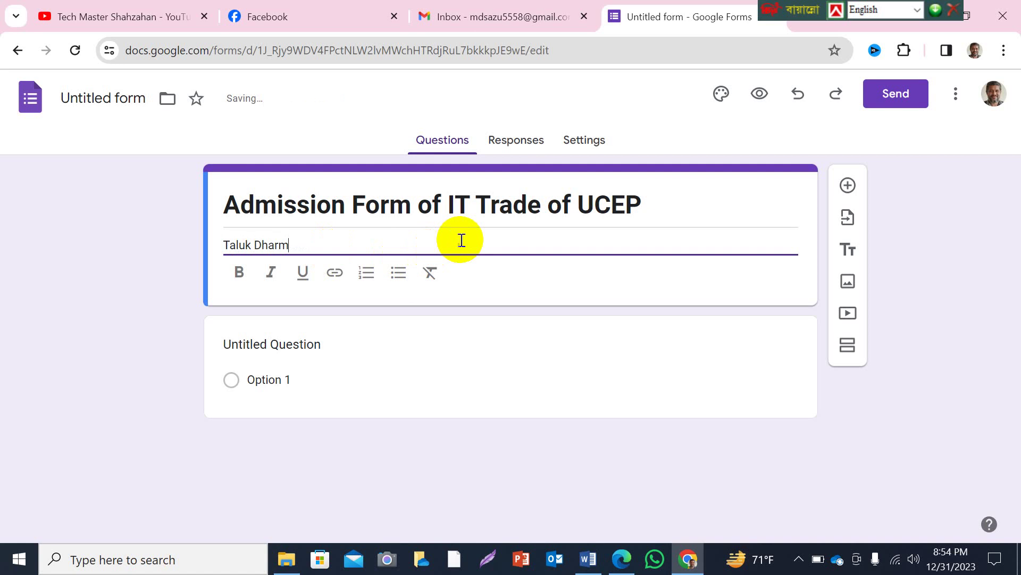
text(odash)
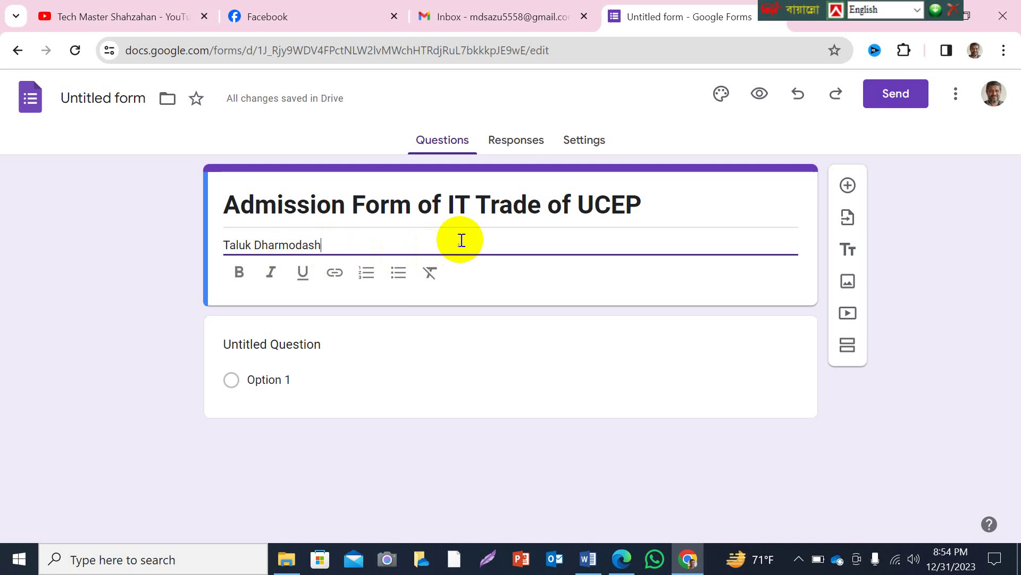
text(, R)
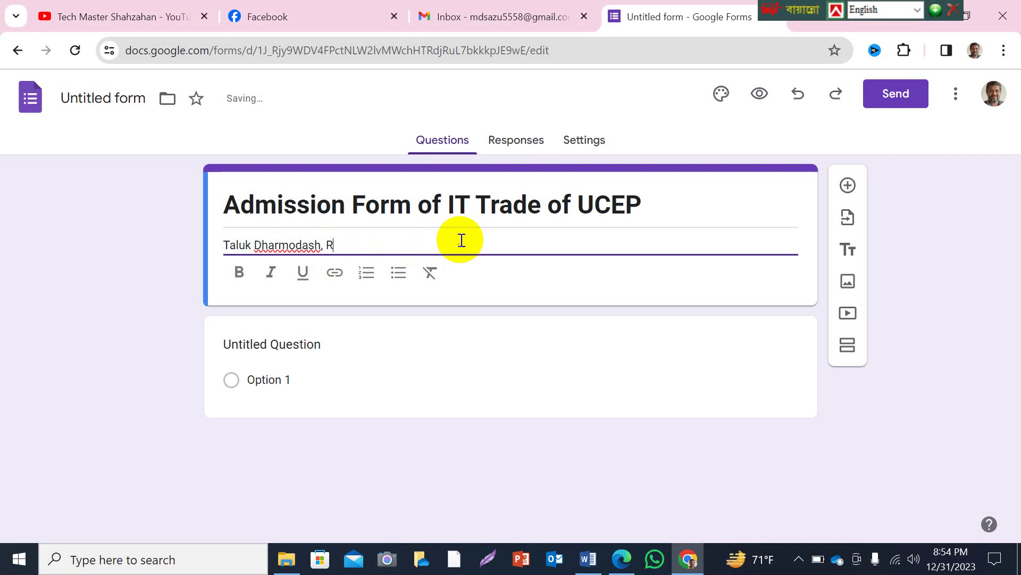
text(angpur )
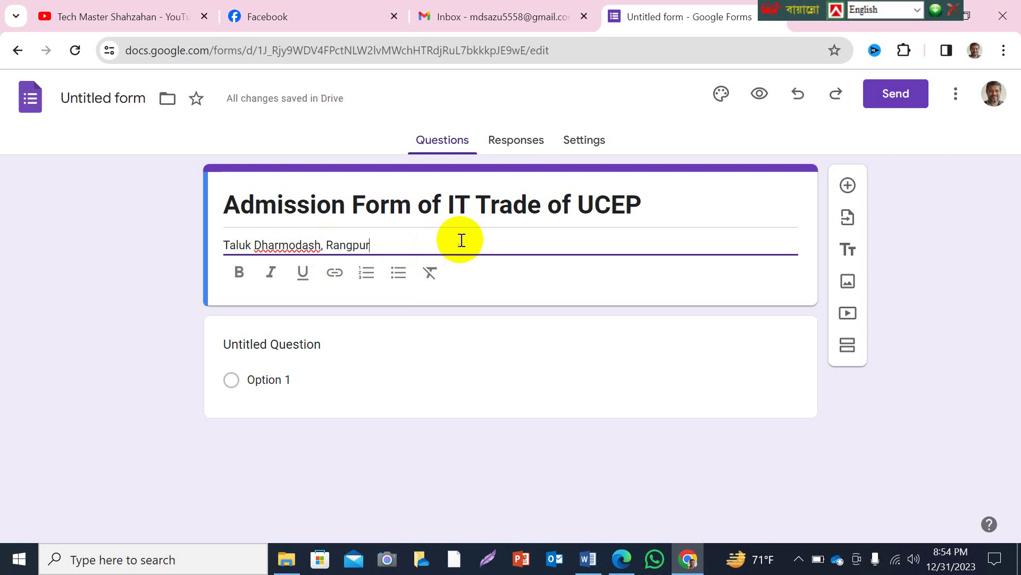
text(-5403)
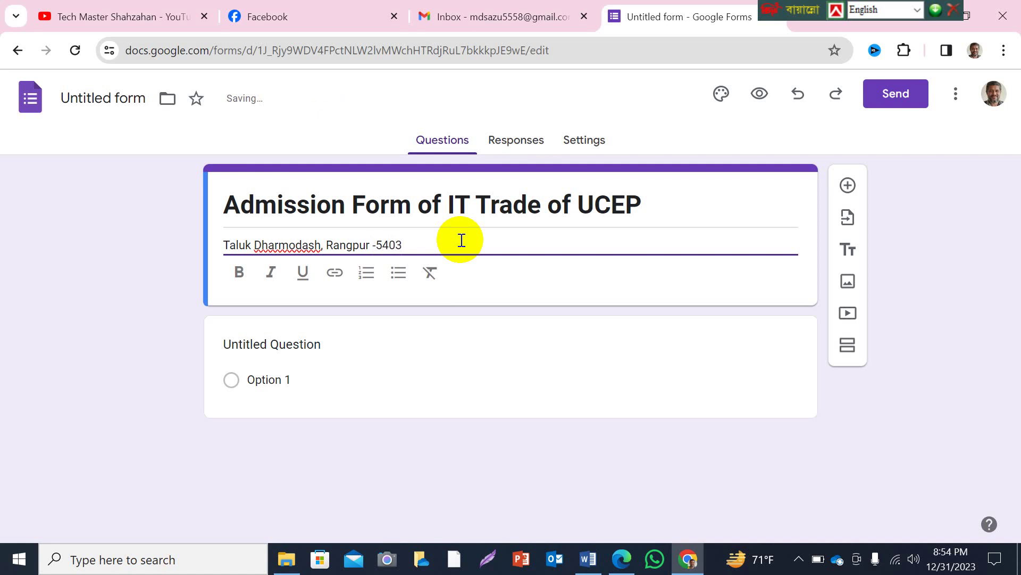
drag(224, 245, 402, 242)
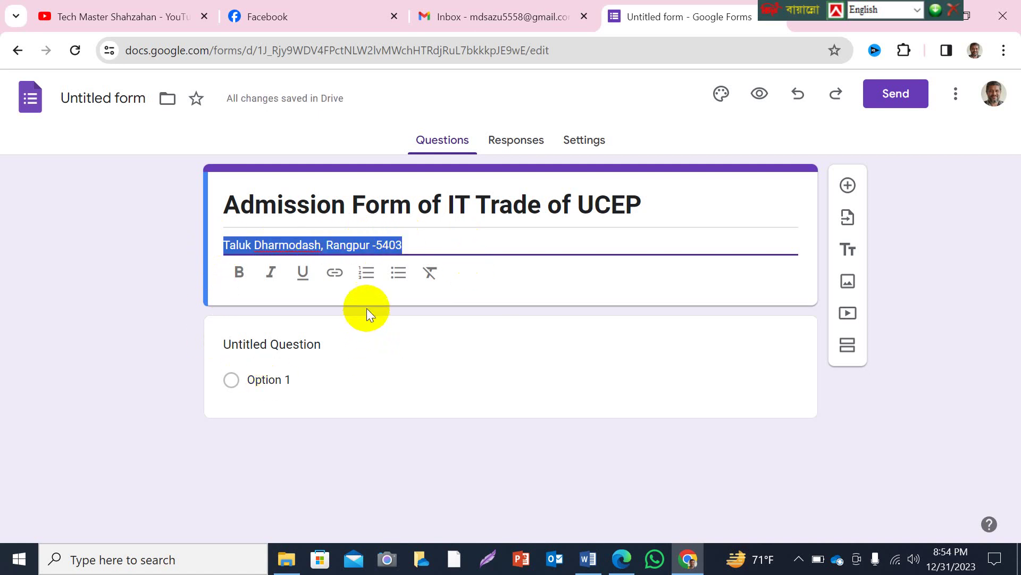
Format the address description in bold italic.
click(239, 274)
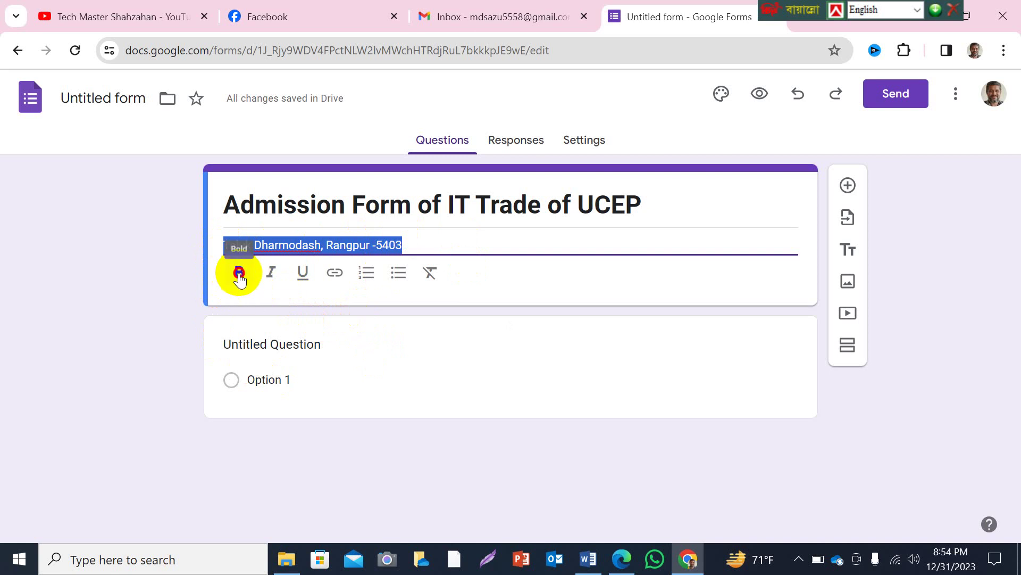
click(271, 274)
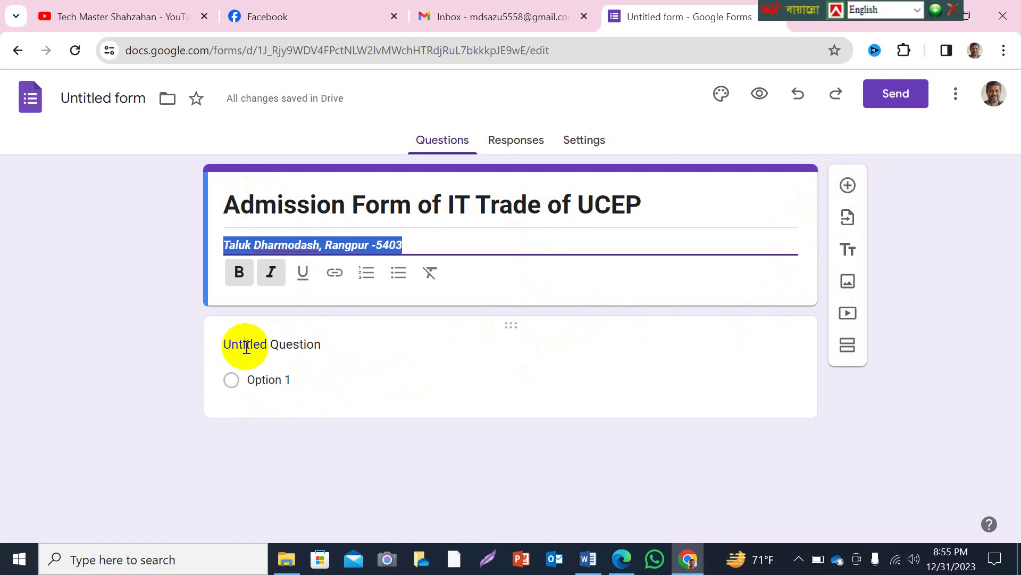
Title the first question 'Trainee name:'.
click(306, 345)
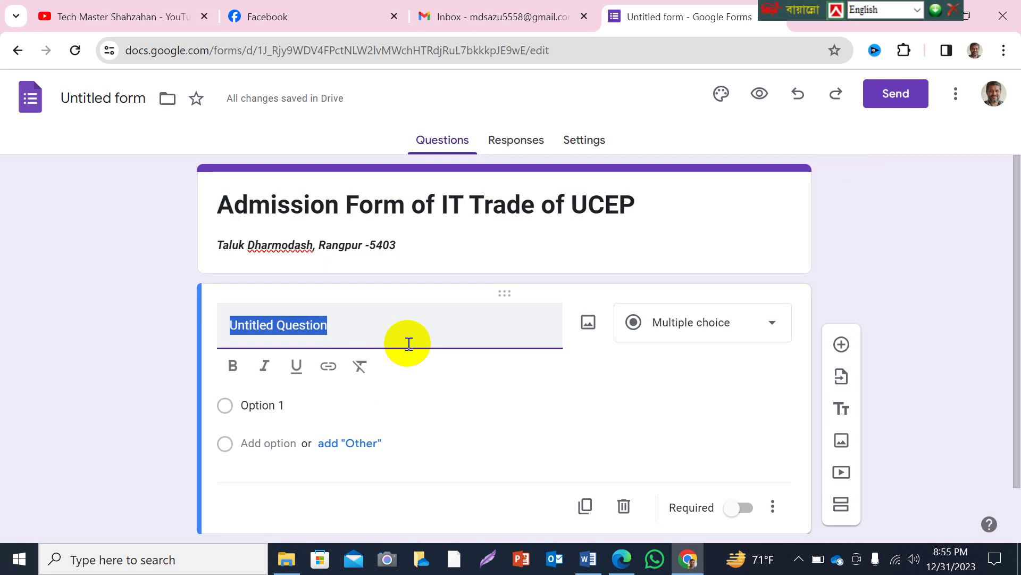
text(Trainee )
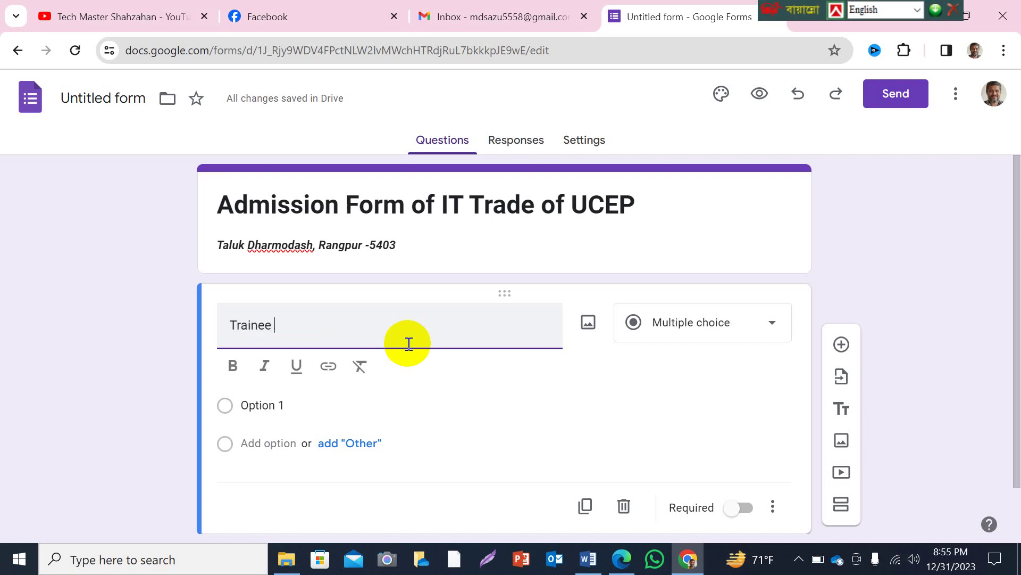
text(ame)
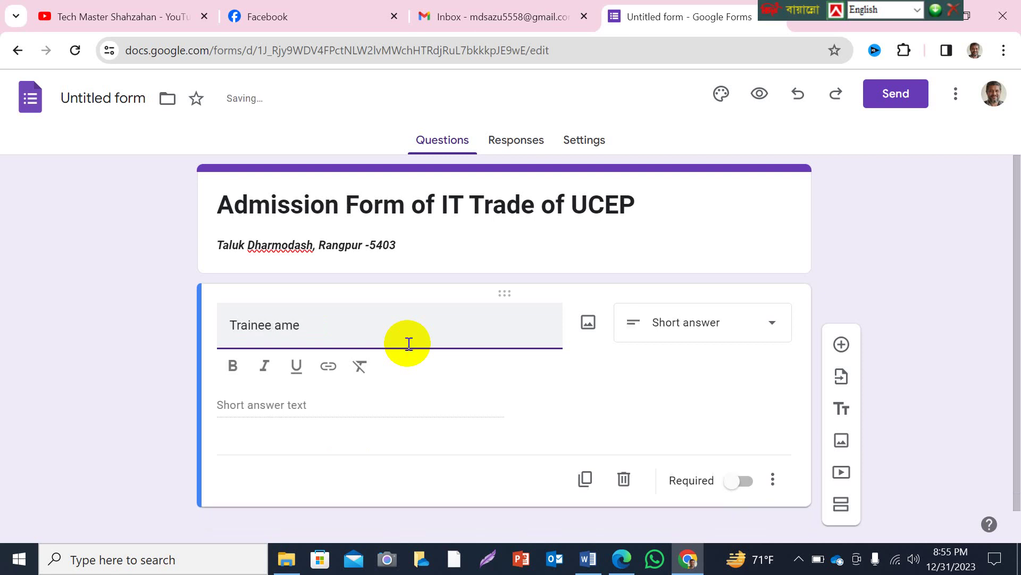
key(BackSpace)
key(BackSpace)
key(BackSpace)
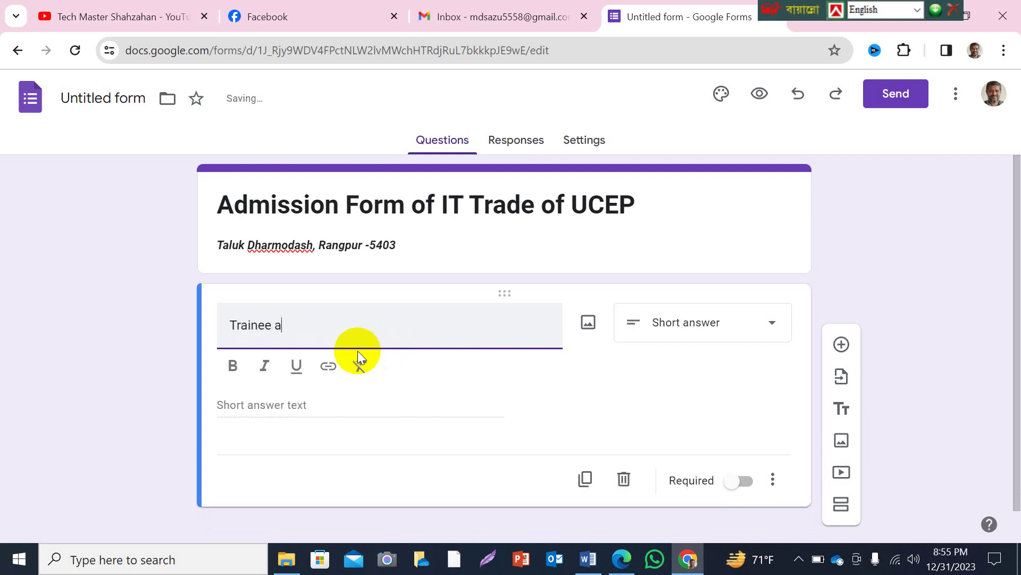
text(name)
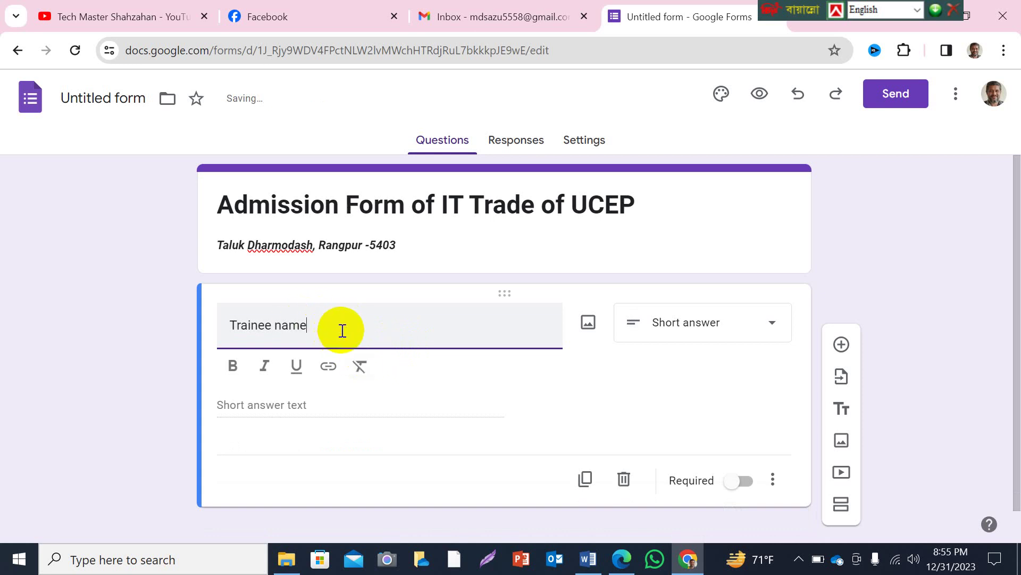
scroll(345, 332, down, 1)
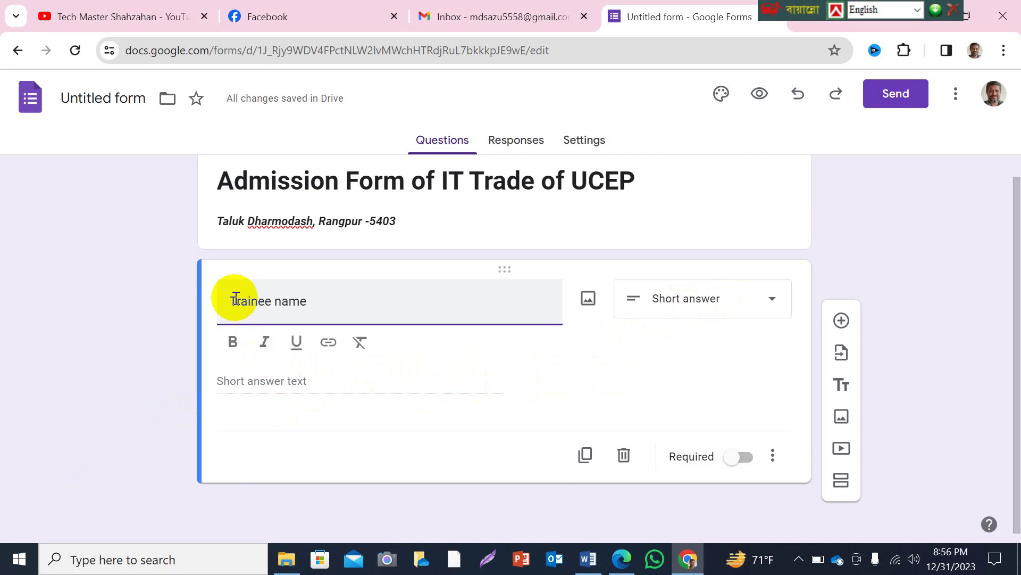
Try bold on the 'Trainee name:' title, remove it, and make the question required.
drag(228, 299, 321, 298)
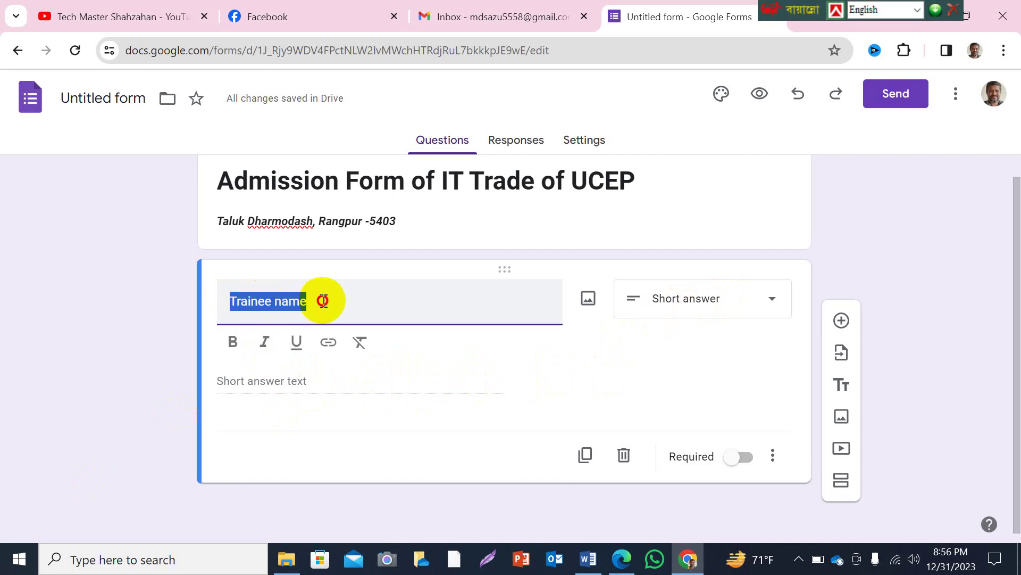
click(233, 345)
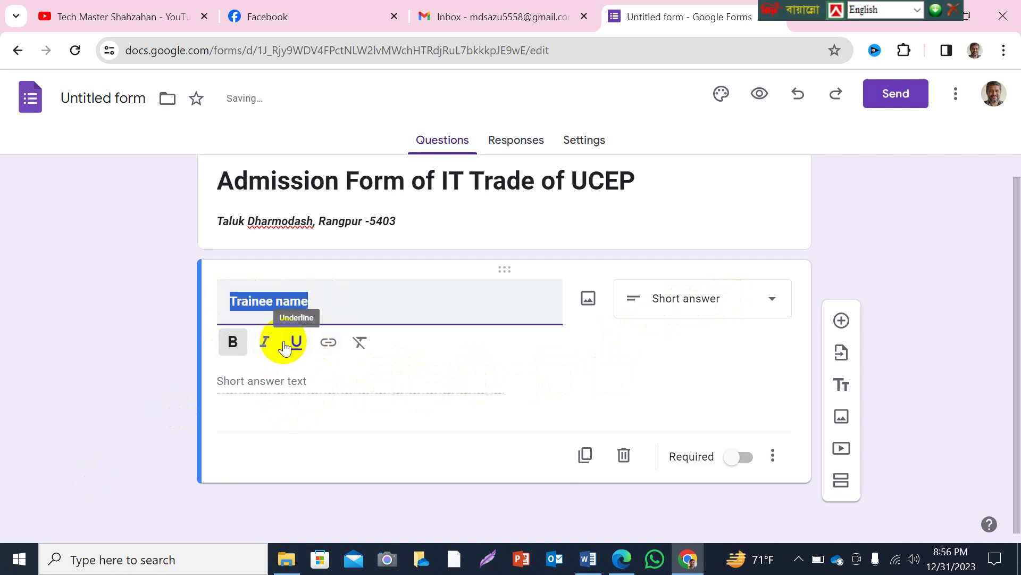
click(232, 343)
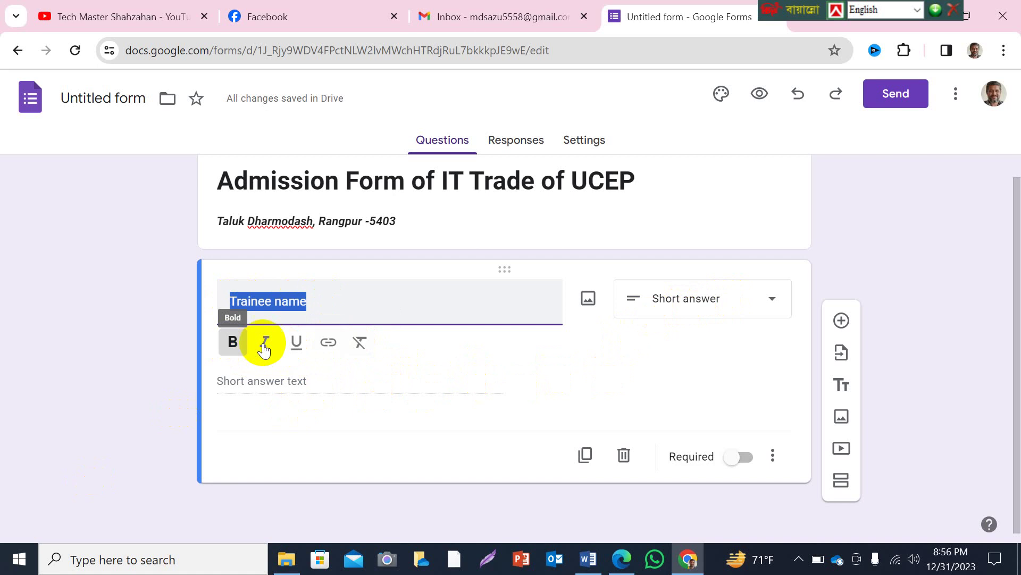
click(319, 302)
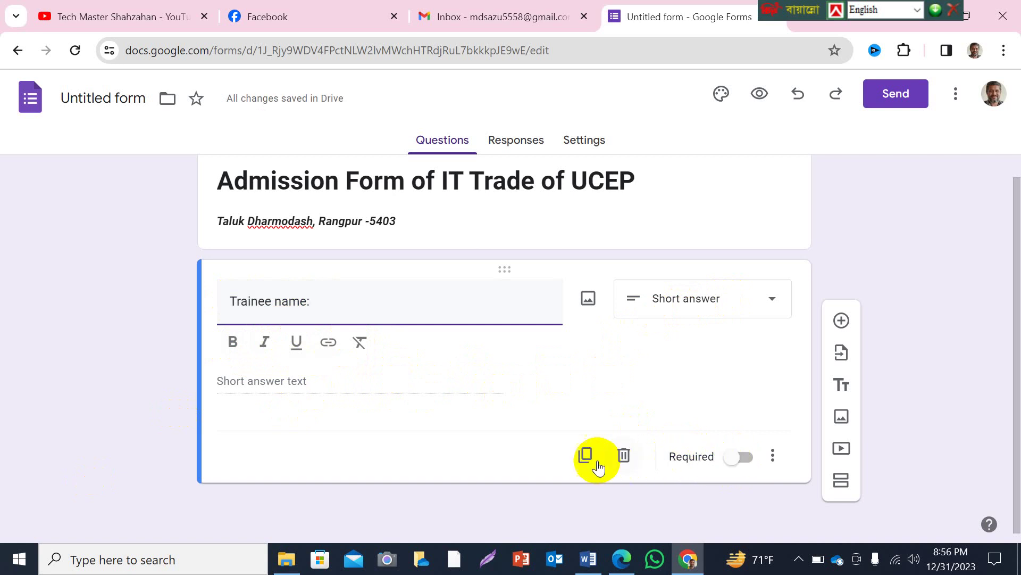
click(746, 457)
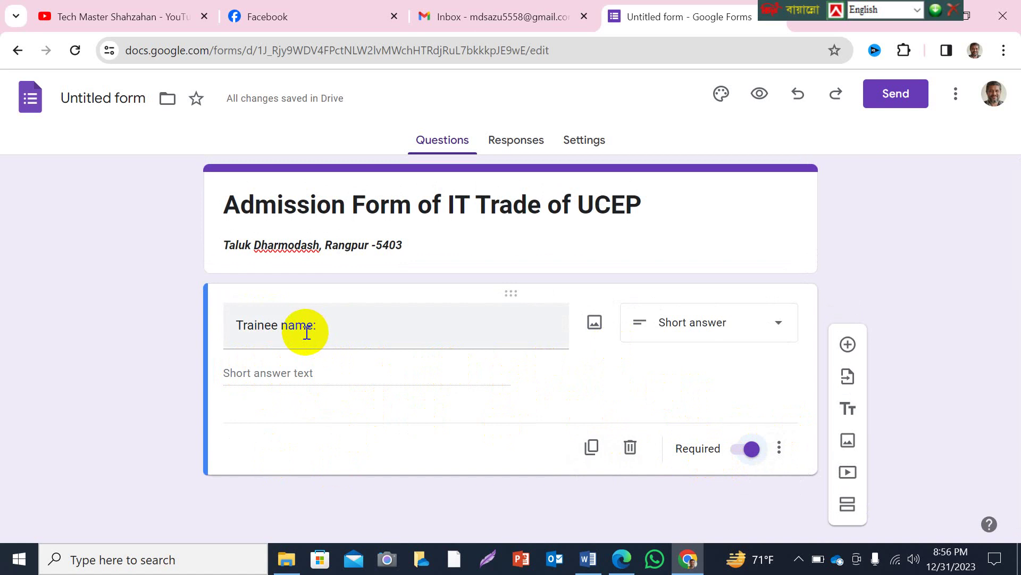
Add a second question and type its title as 'Select your Reion'.
click(849, 345)
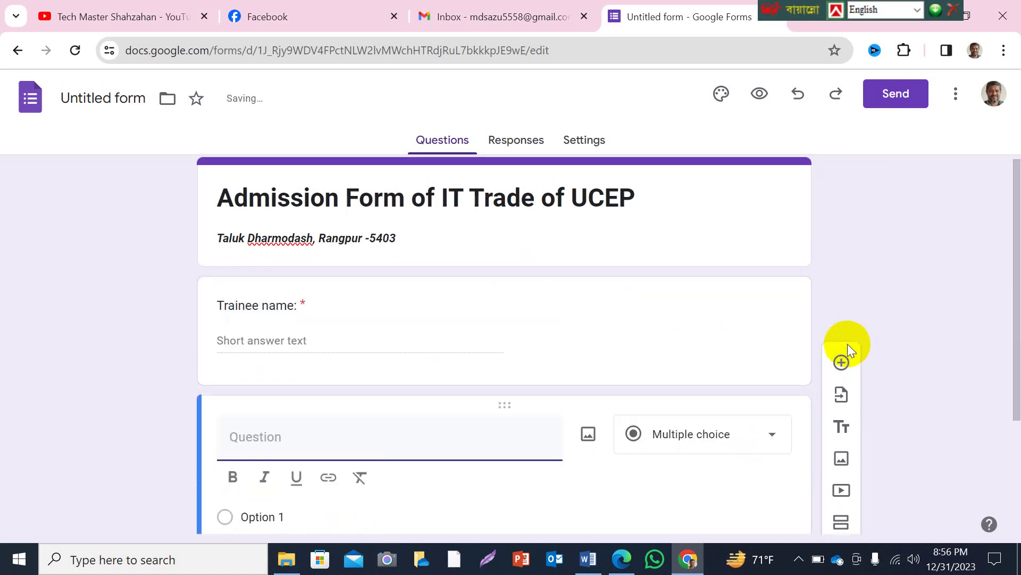
scroll(412, 353, down, 3)
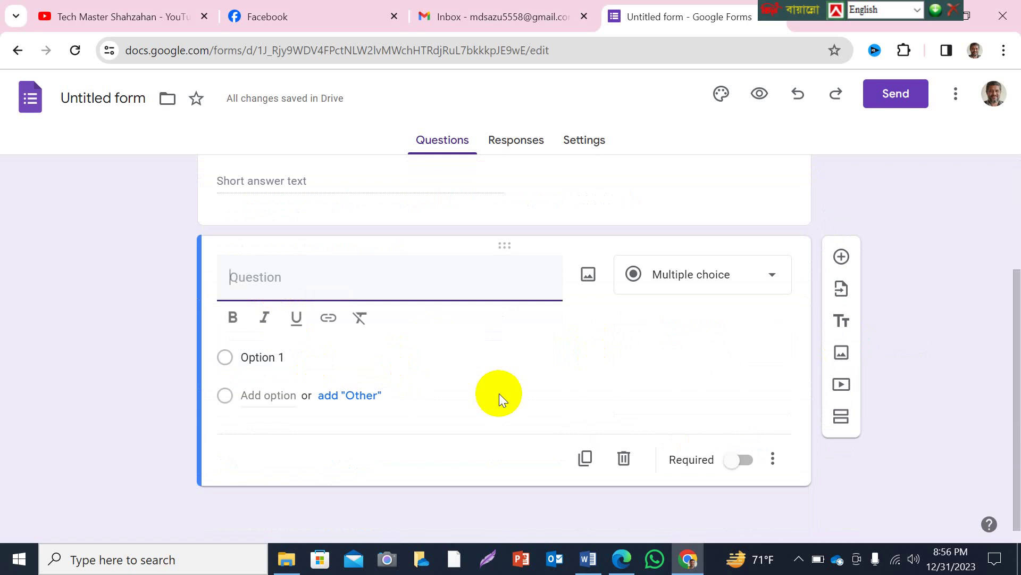
text(Rei)
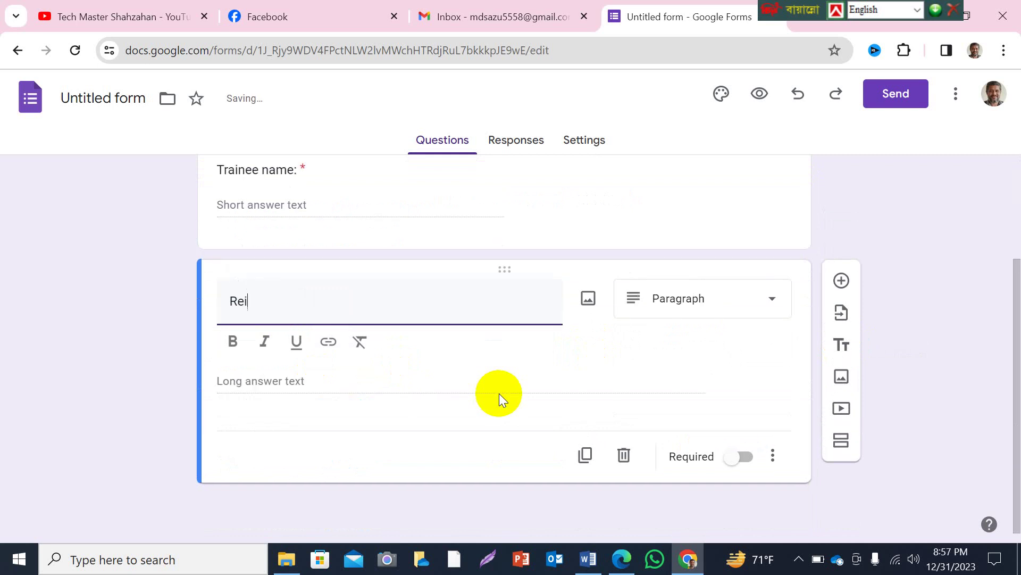
text(on)
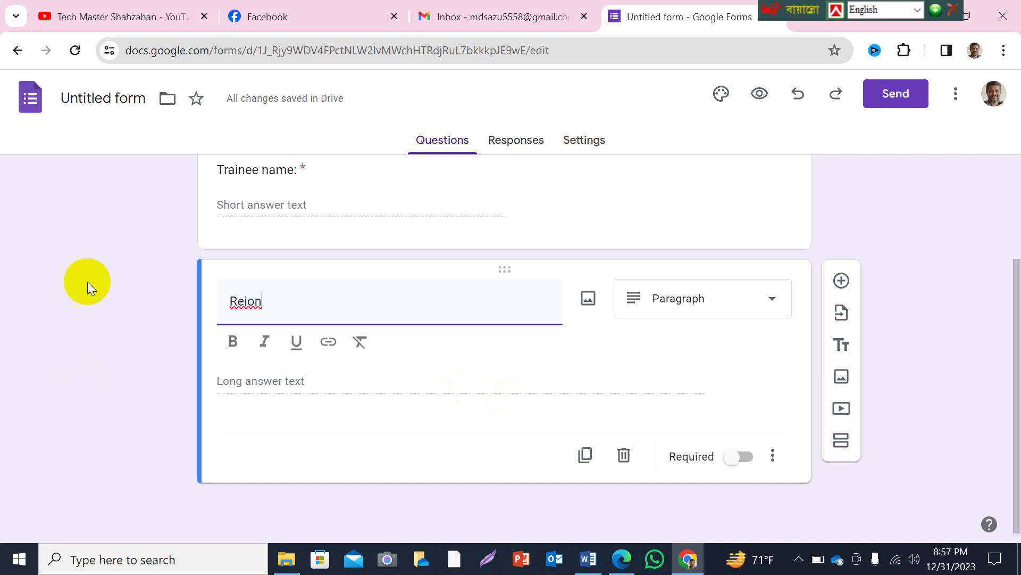
click(229, 299)
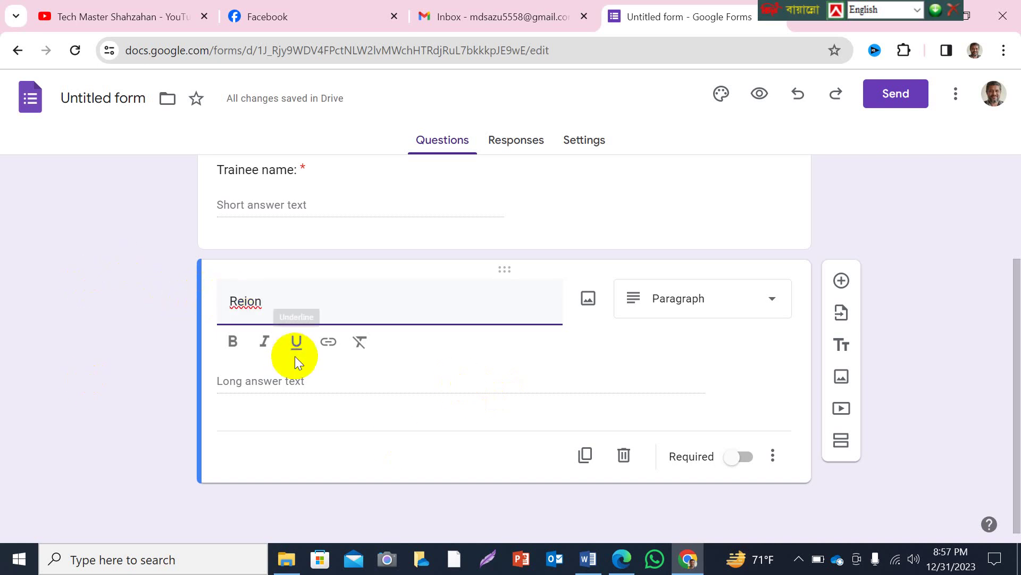
text(Select)
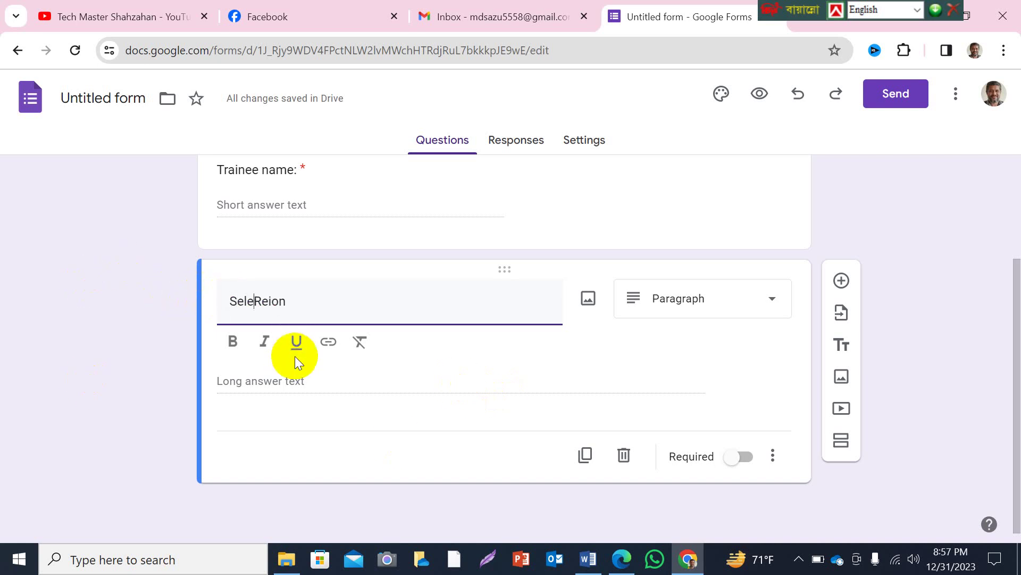
text( you)
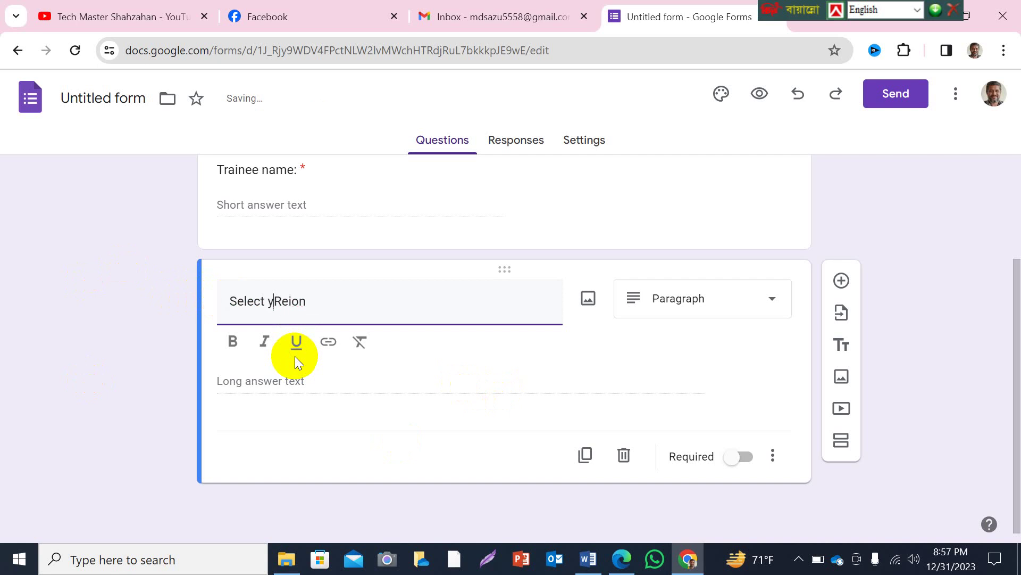
text(r)
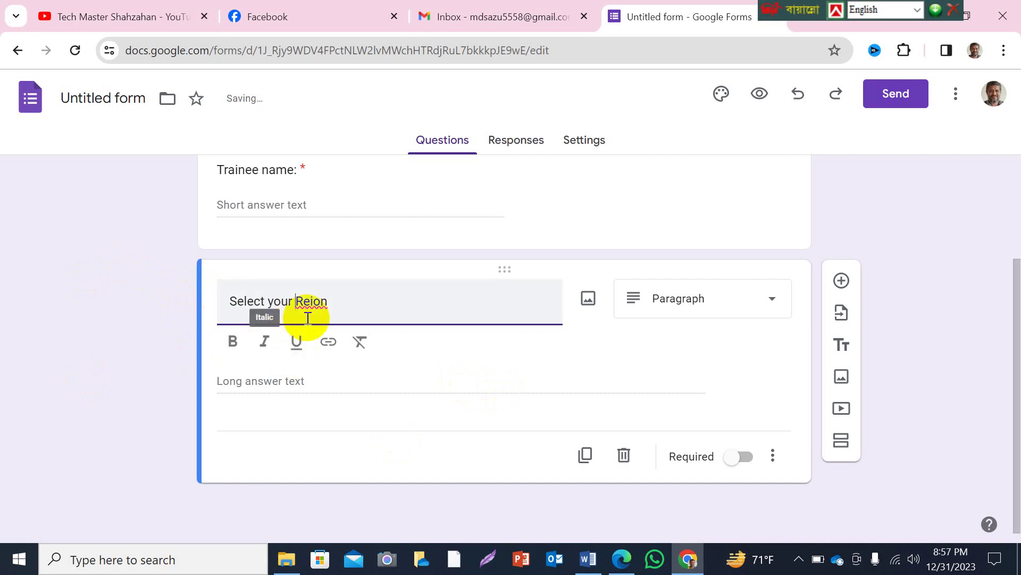
Correct the title's spelling to 'Region' and add a colon: 'Select your Region:'.
click(308, 302)
text(l)
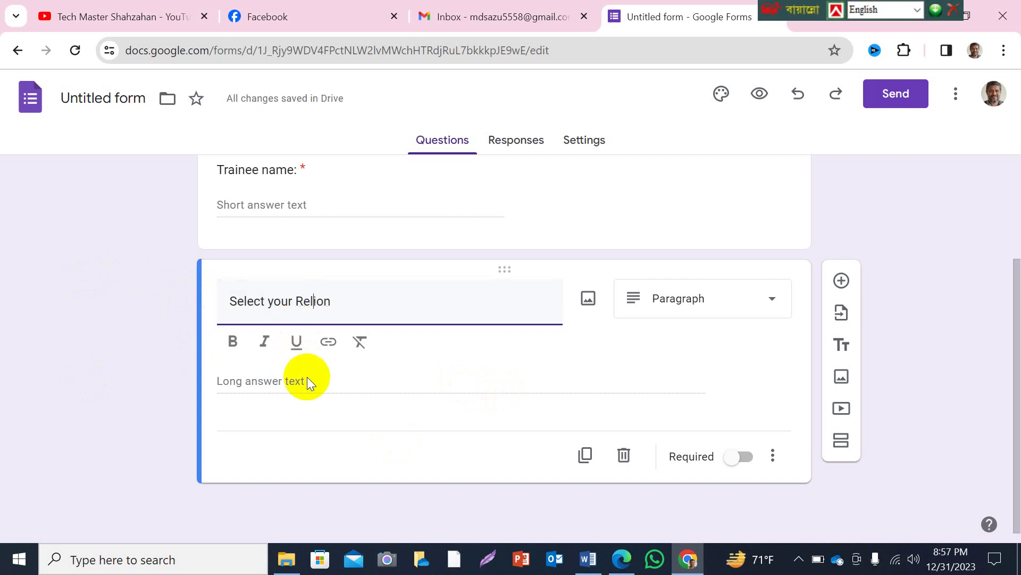
right_click(318, 301)
click(344, 82)
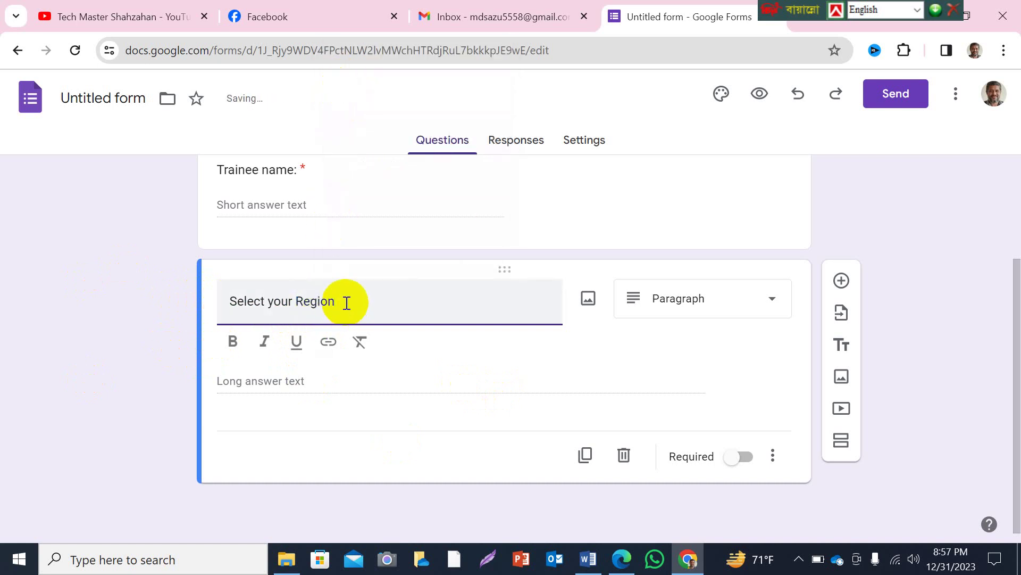
text(:)
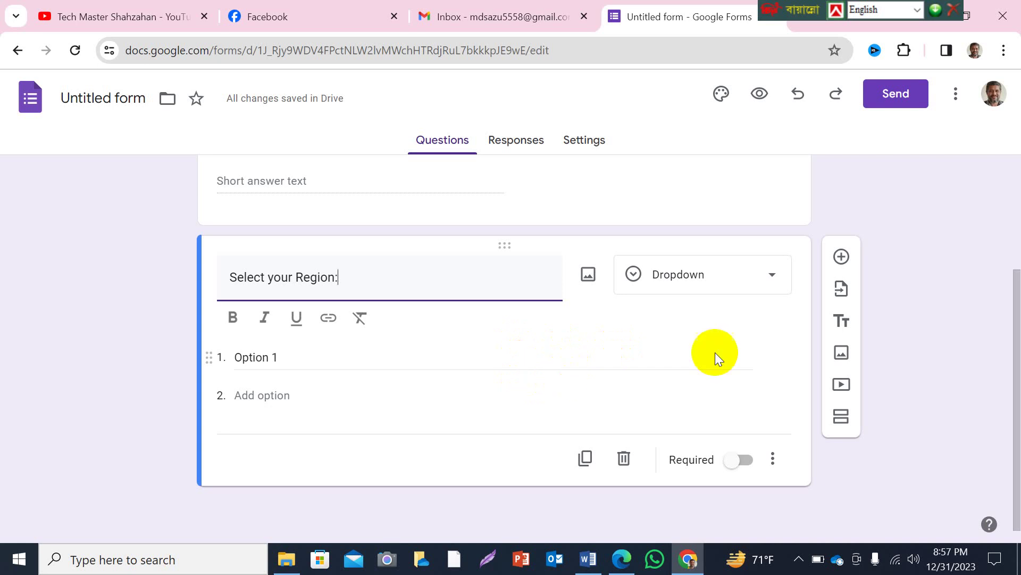
click(776, 277)
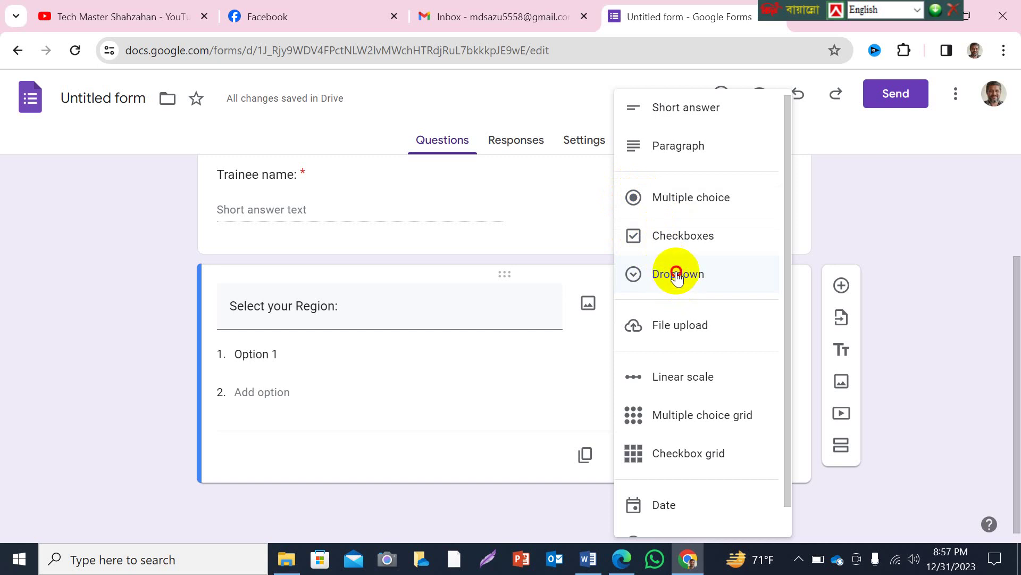
click(676, 274)
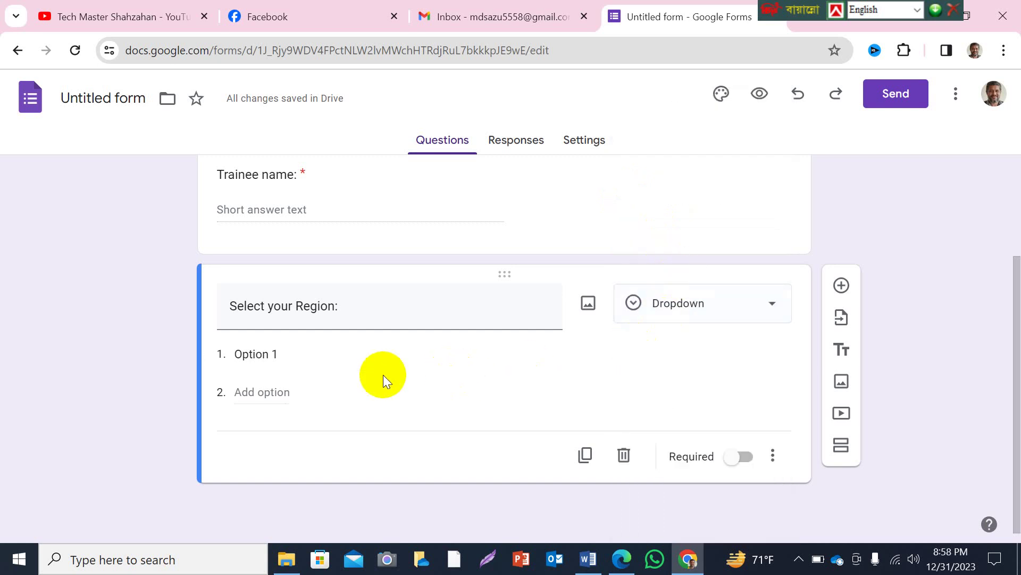
Replace Option 1 with Islam, then add Hindu and Christian, fixing Christian's spelling.
click(292, 352)
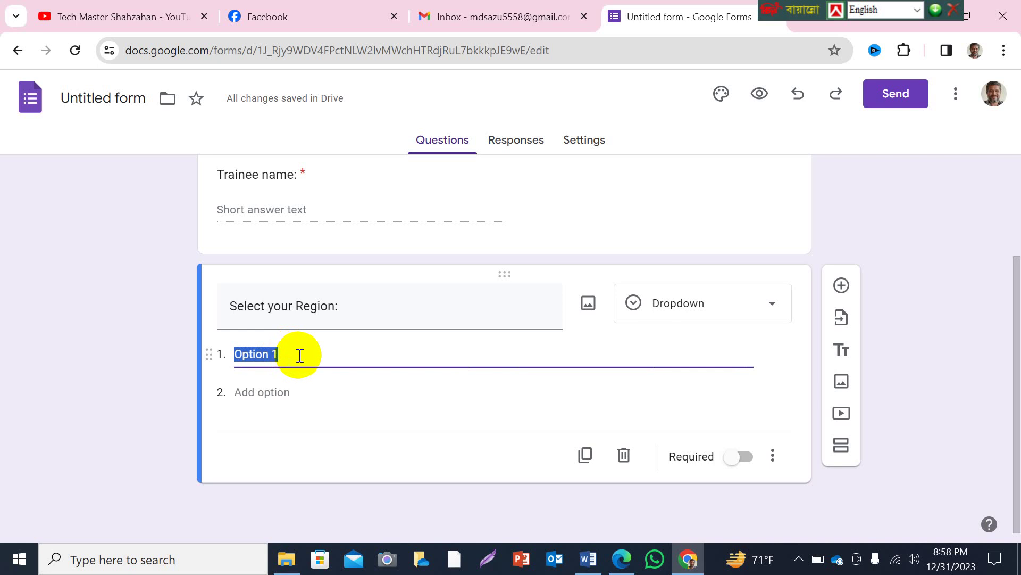
text(Islam)
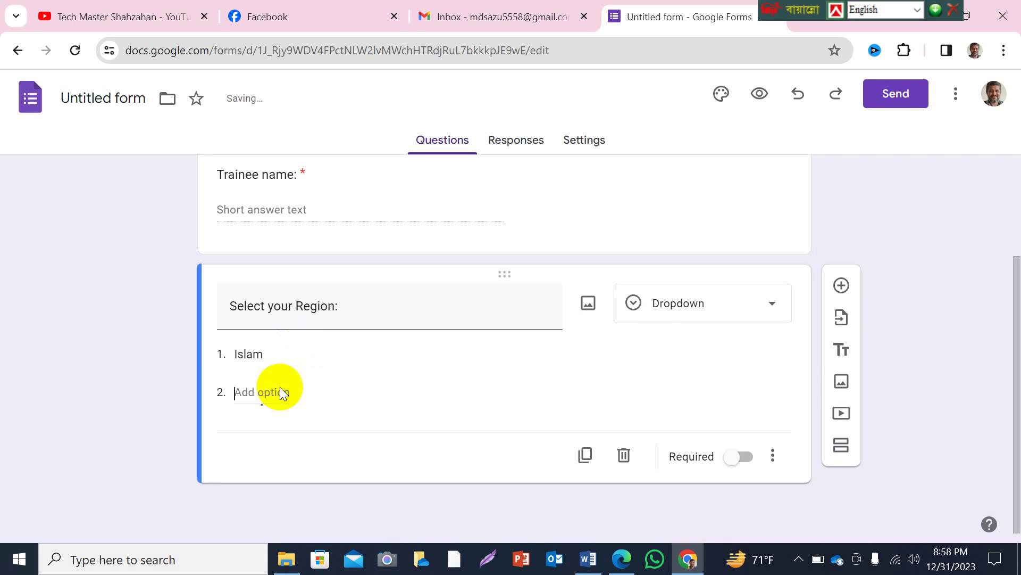
click(281, 391)
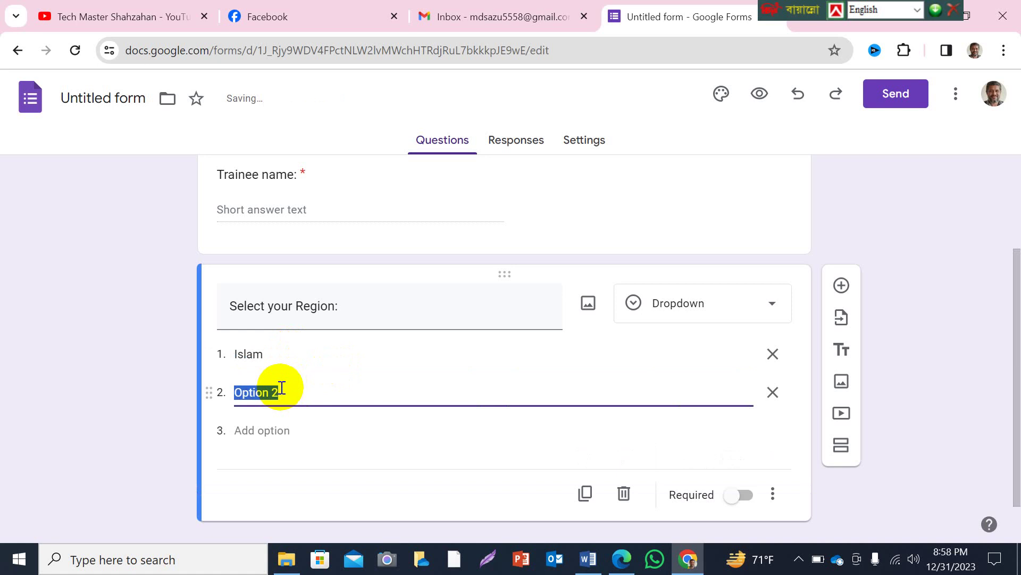
text(Hindu)
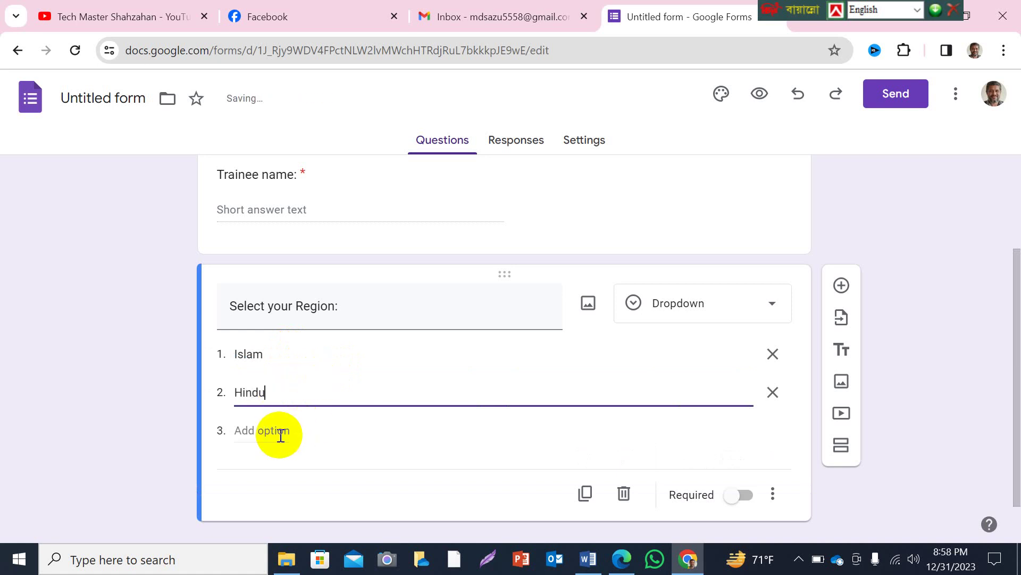
click(274, 430)
text(Ch)
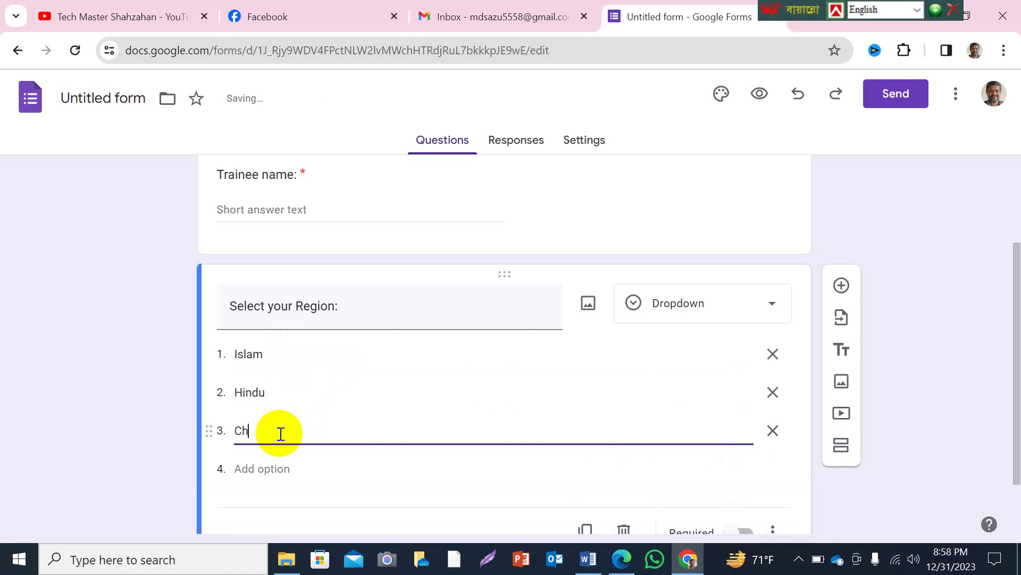
text(rischiyan)
right_click(275, 430)
click(326, 135)
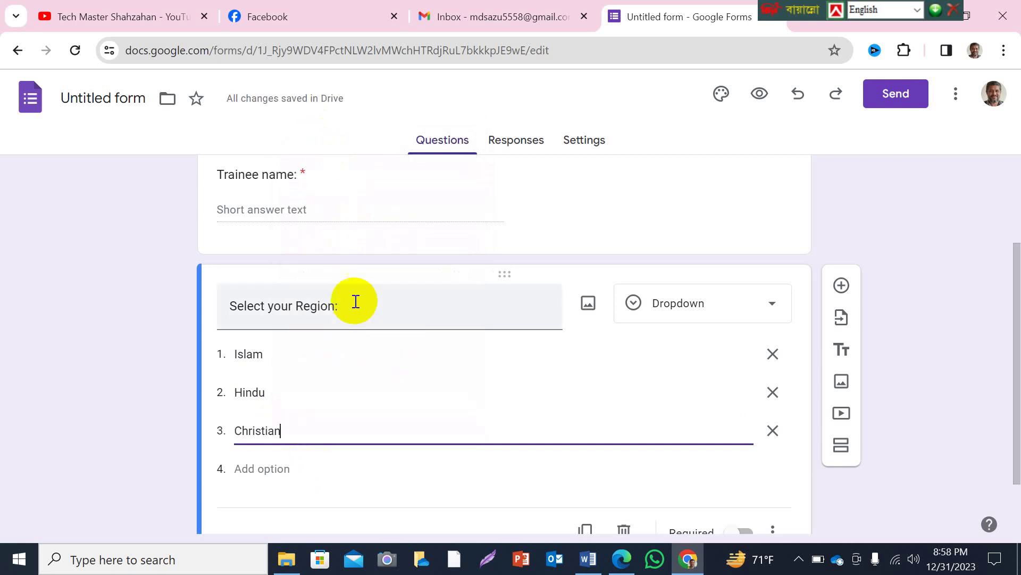
Add Buddha as the fourth choice, correcting its spelling from Bouddho.
click(286, 469)
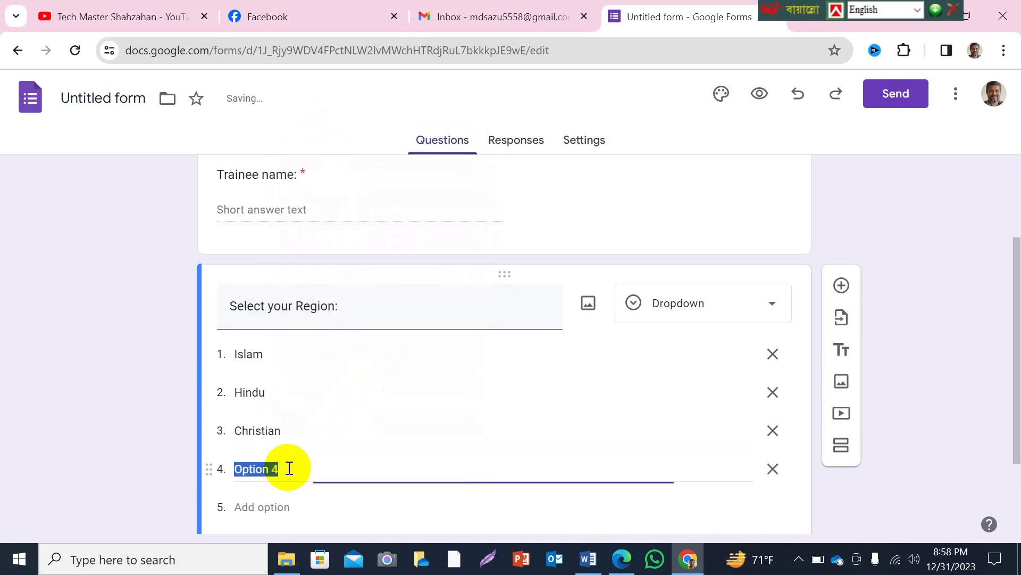
text(Bouddho)
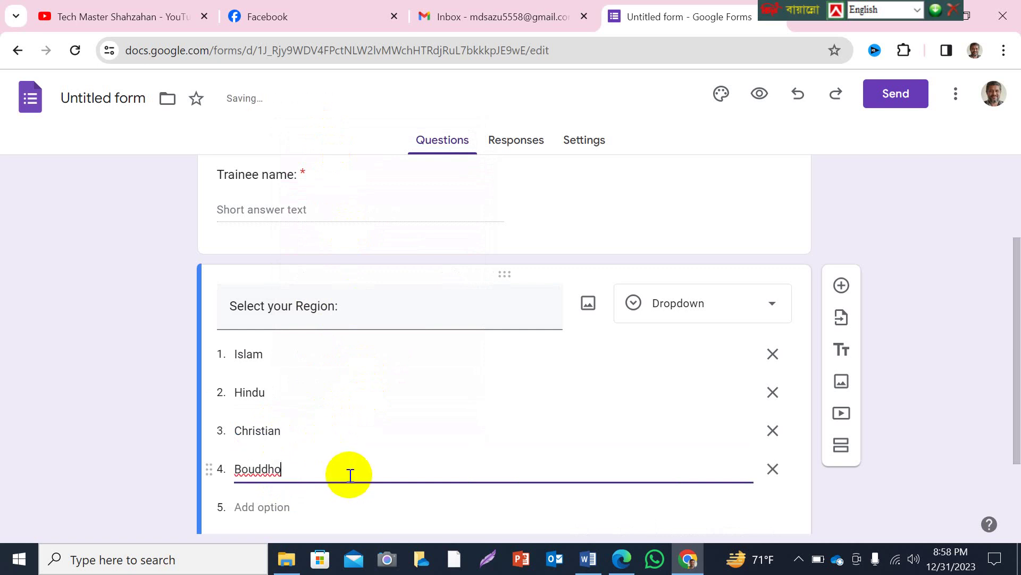
scroll(351, 463, down, 2)
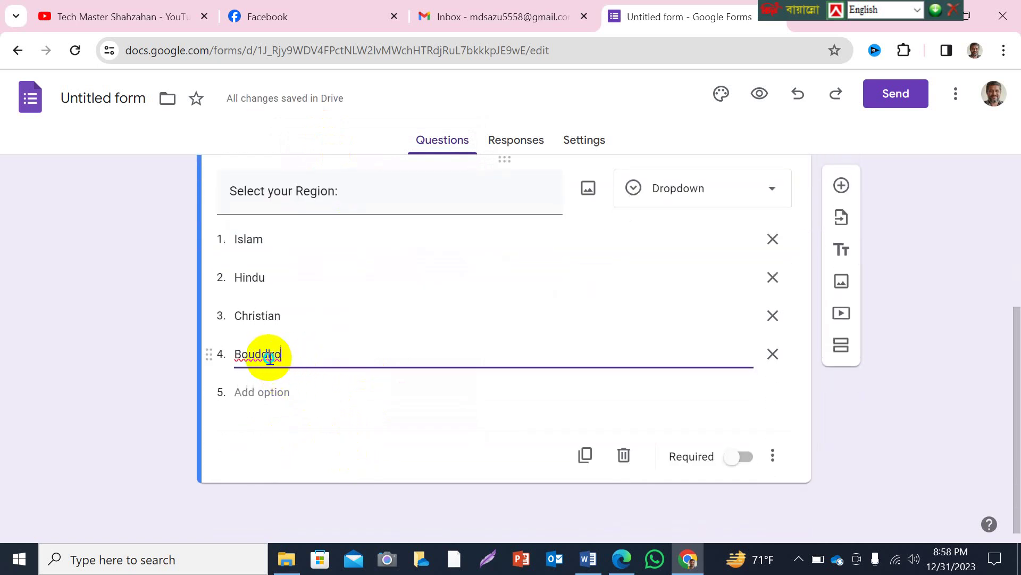
right_click(269, 356)
scroll(327, 120, up, 1)
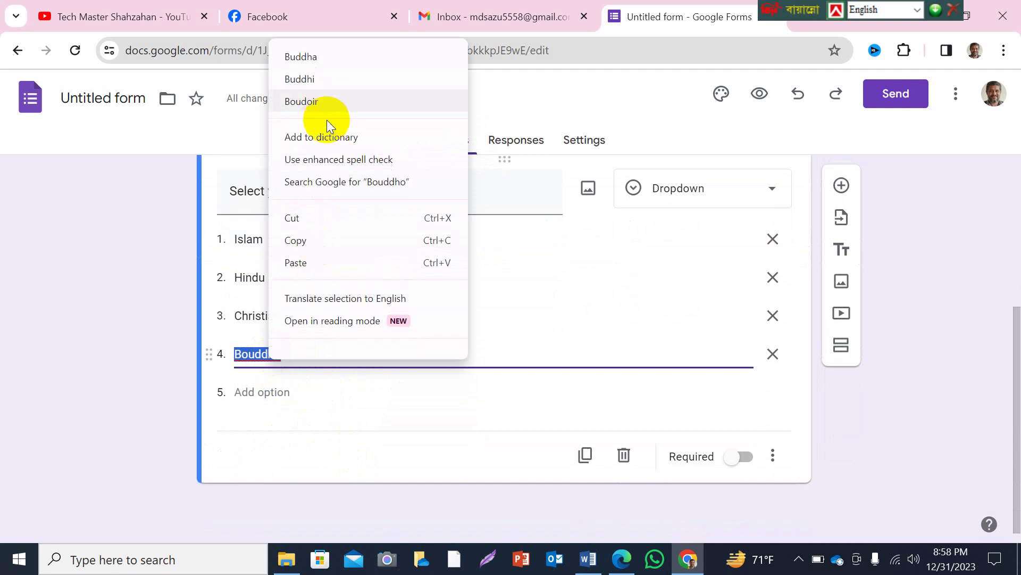
click(306, 57)
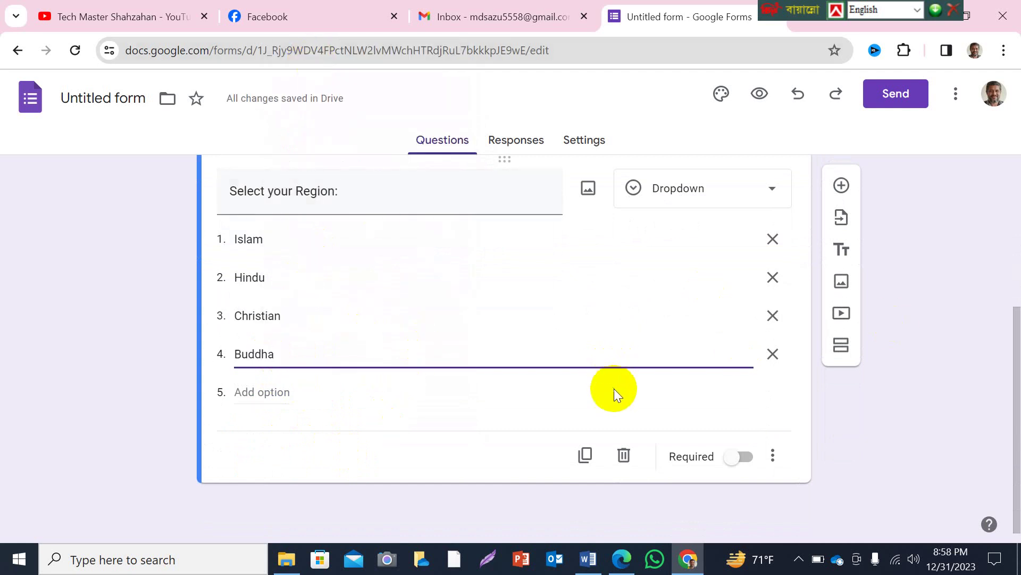
Mark the Region question as required.
click(744, 455)
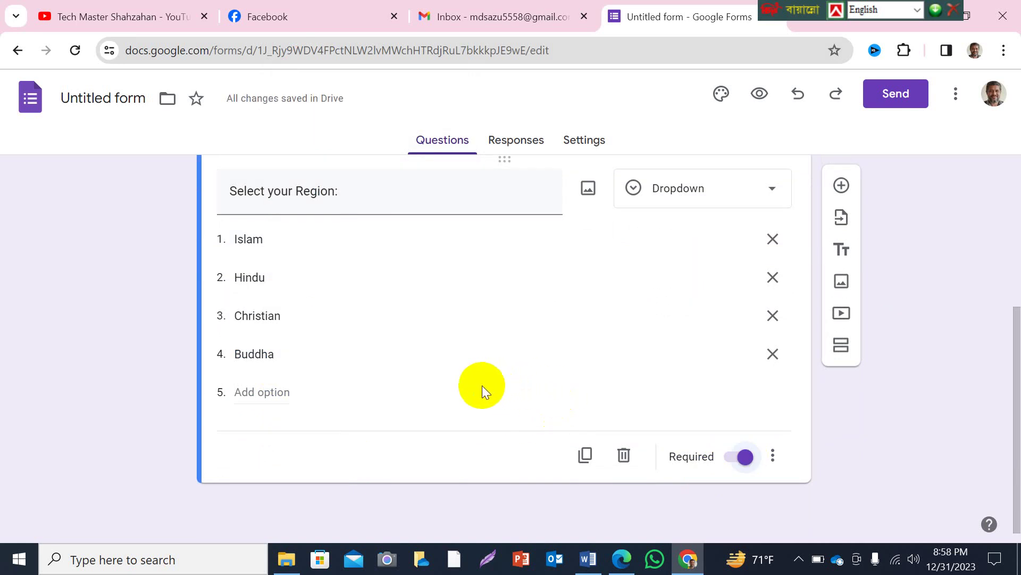
scroll(468, 372, up, 5)
scroll(441, 358, down, 4)
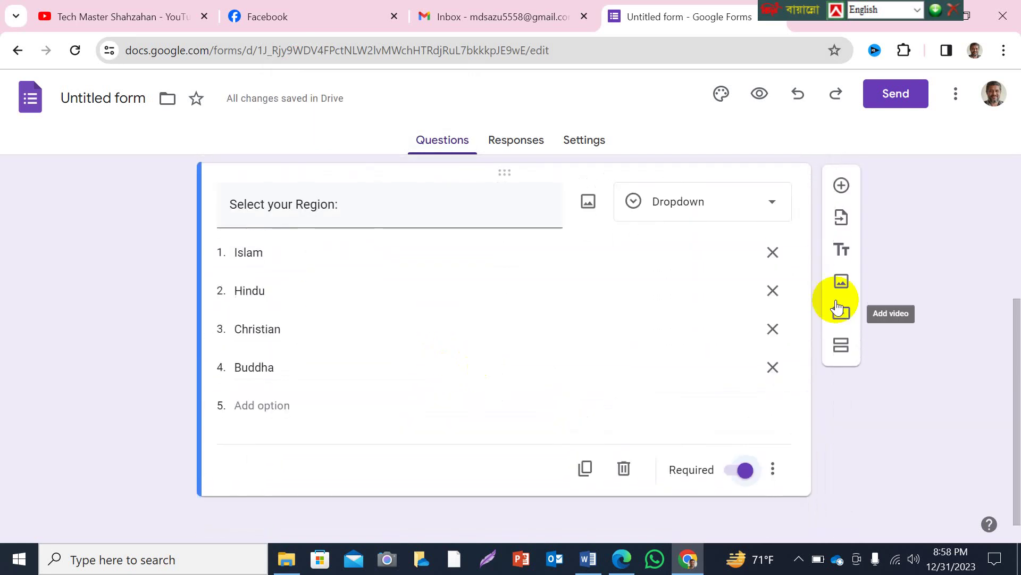
Add a short-answer question titled 'Mobile Number' below Region.
click(841, 186)
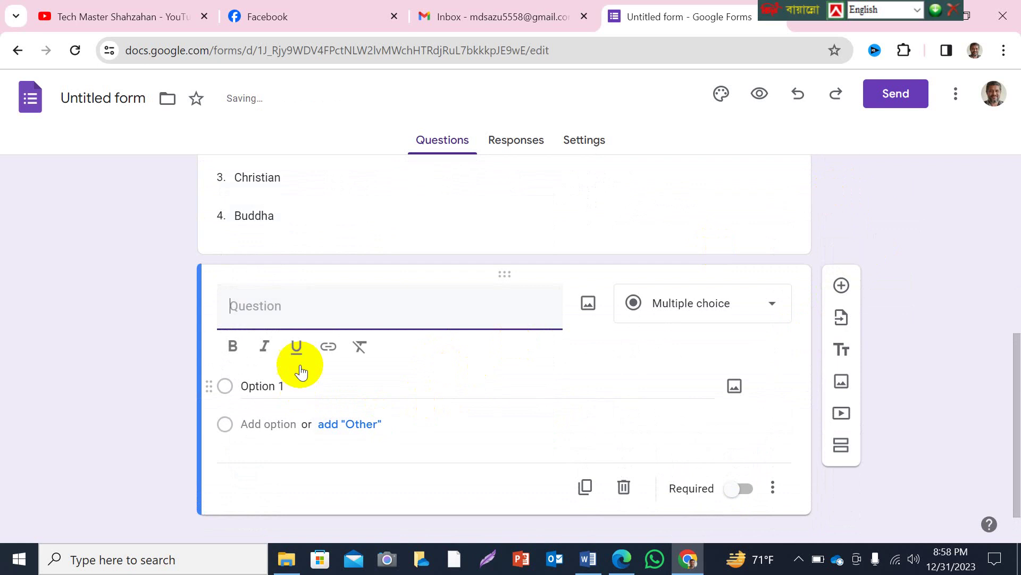
text(M)
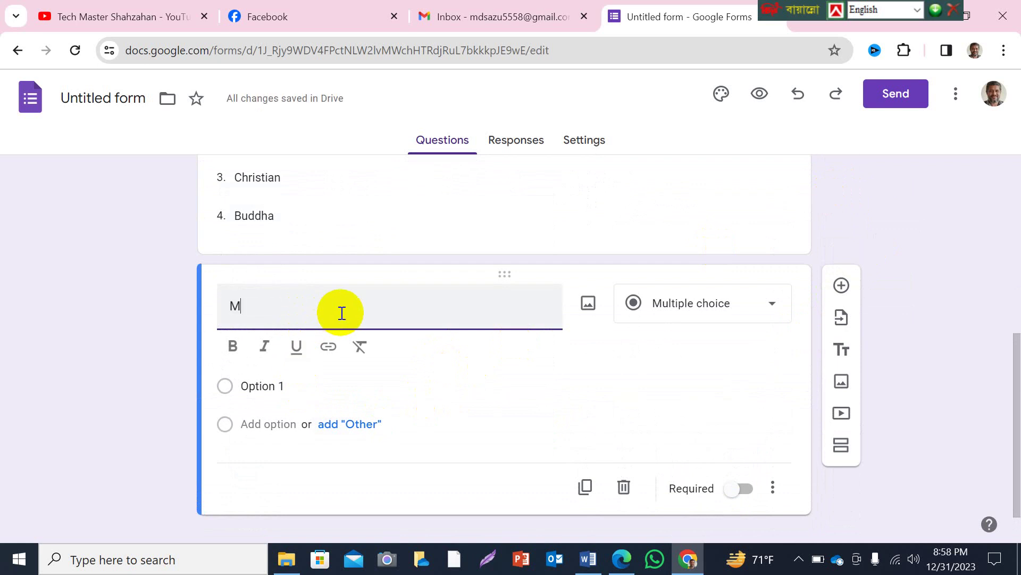
text(obile Num)
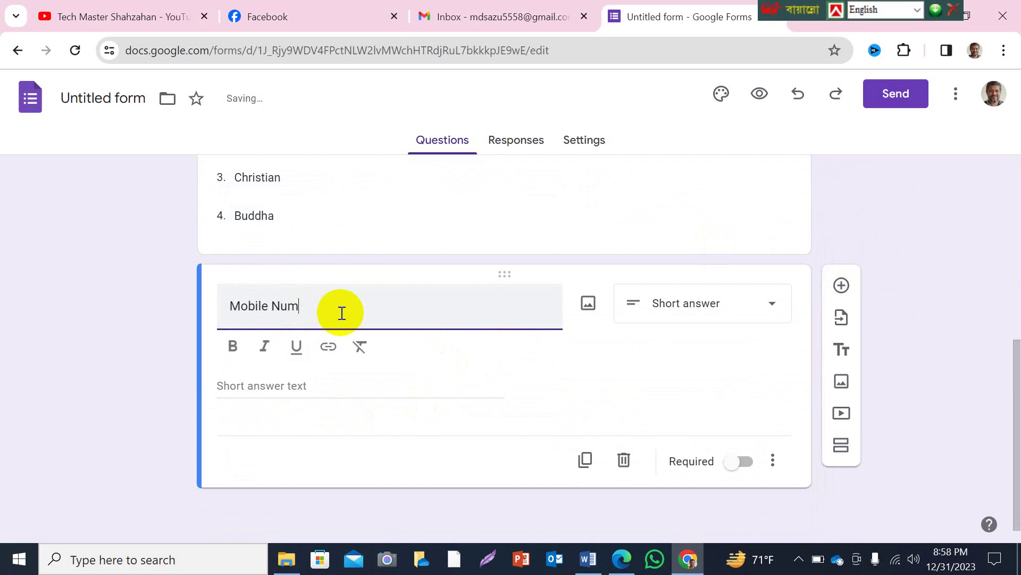
text(bert)
key(BackSpace)
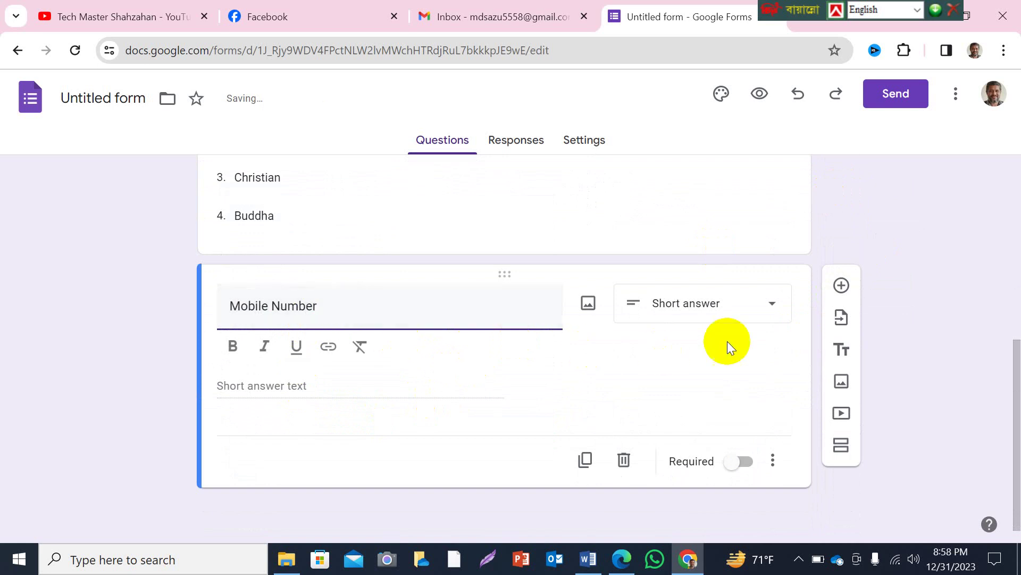
click(771, 307)
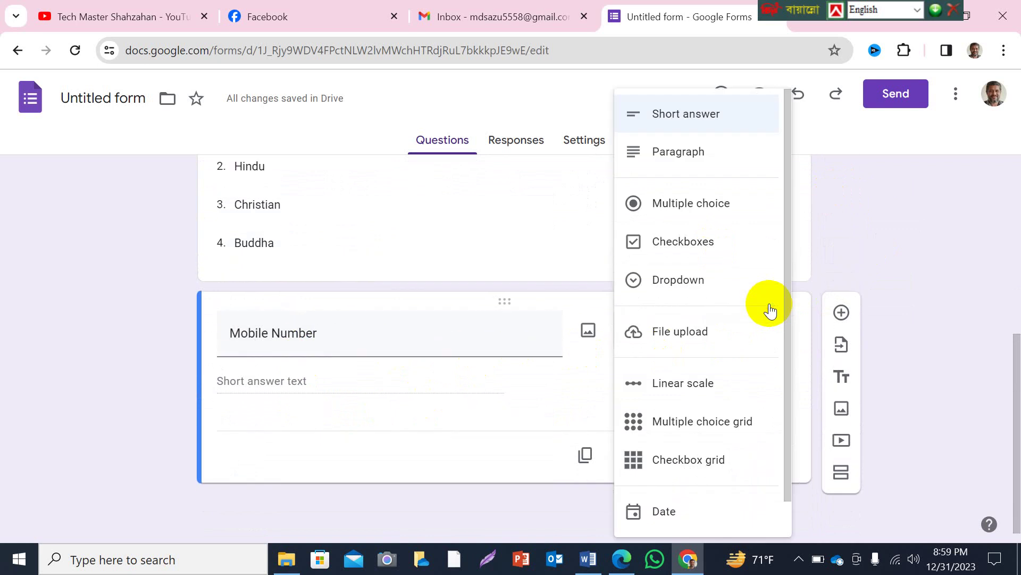
click(468, 442)
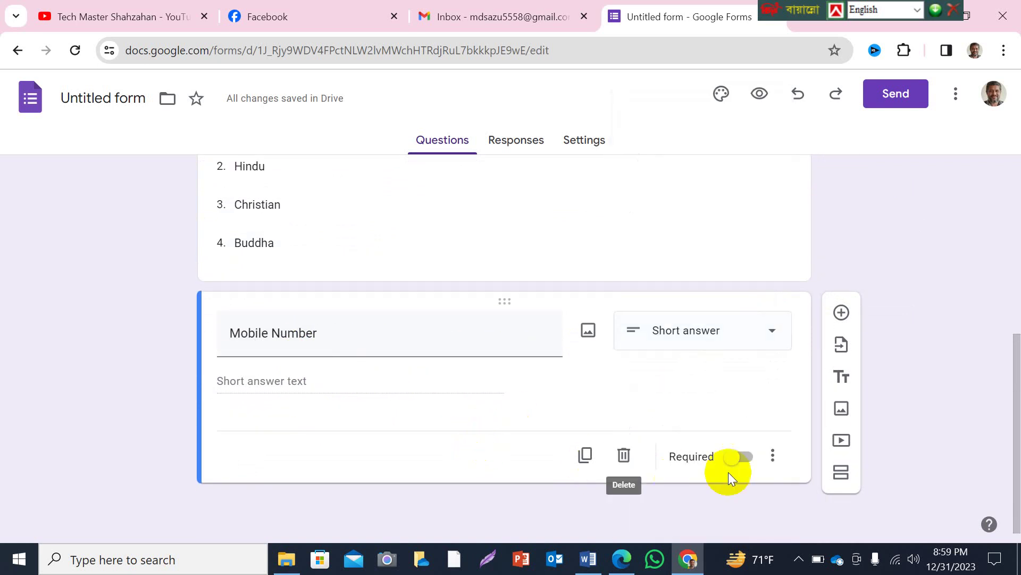
Make Mobile Number required, validating numbers greater than 11 with a 'Number not valid' error.
click(750, 461)
click(772, 458)
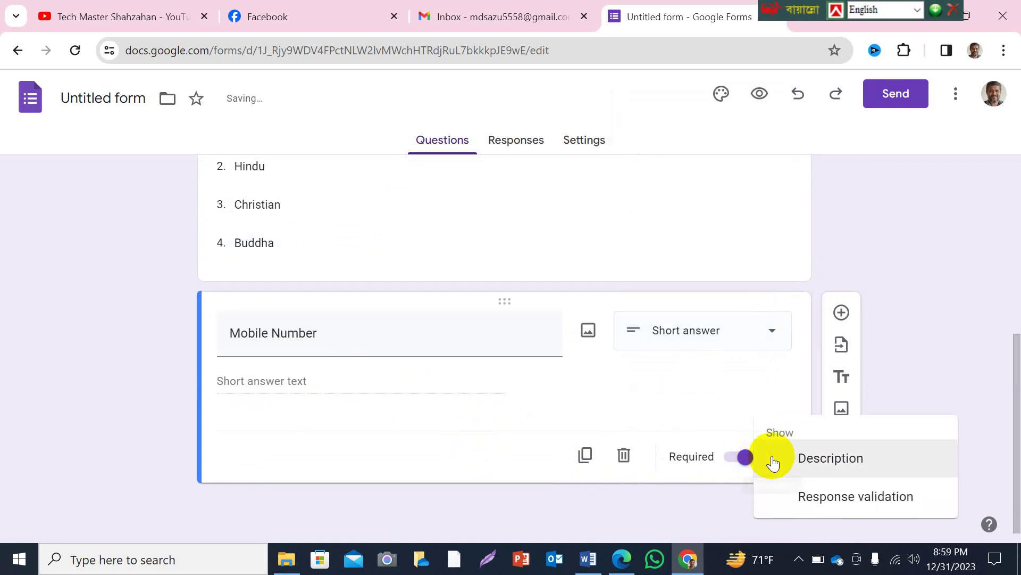
click(821, 493)
scroll(448, 457, down, 1)
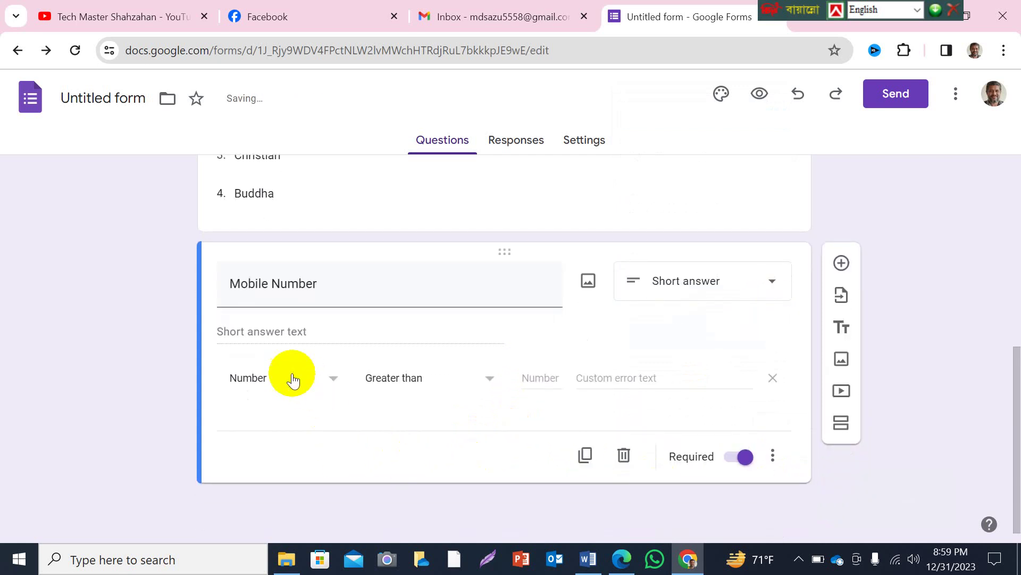
click(542, 378)
text(11)
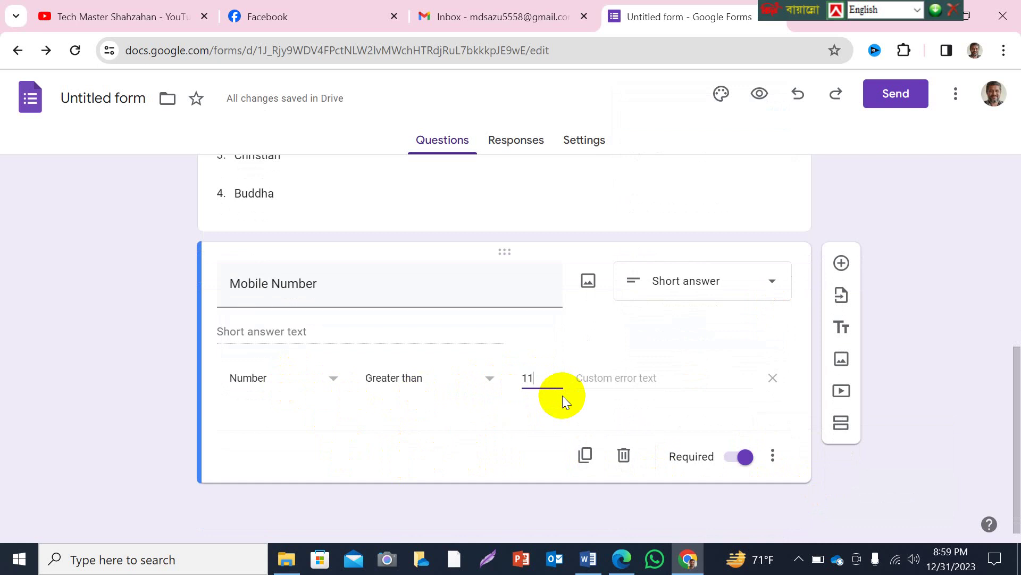
click(627, 375)
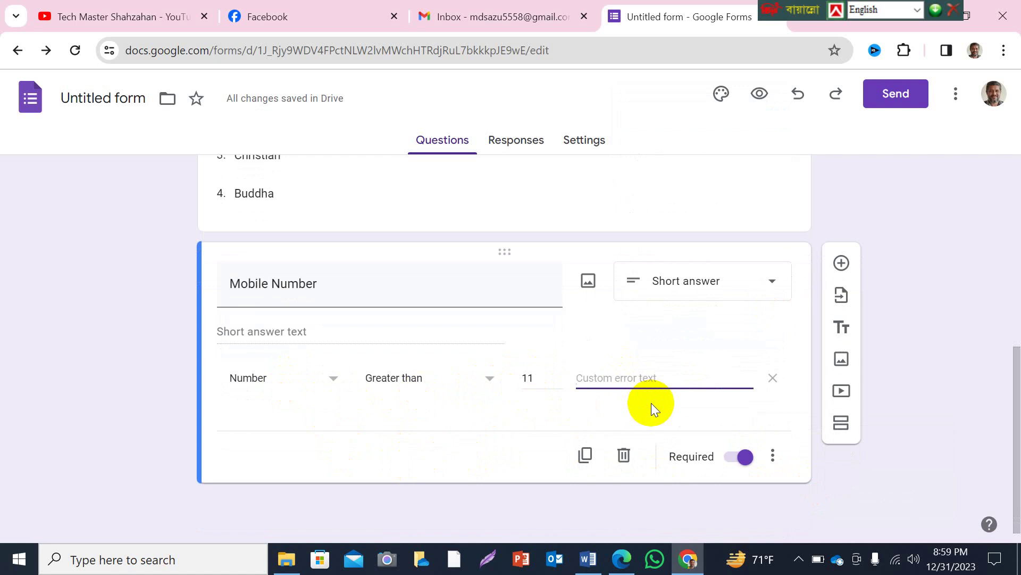
text(Number not valid)
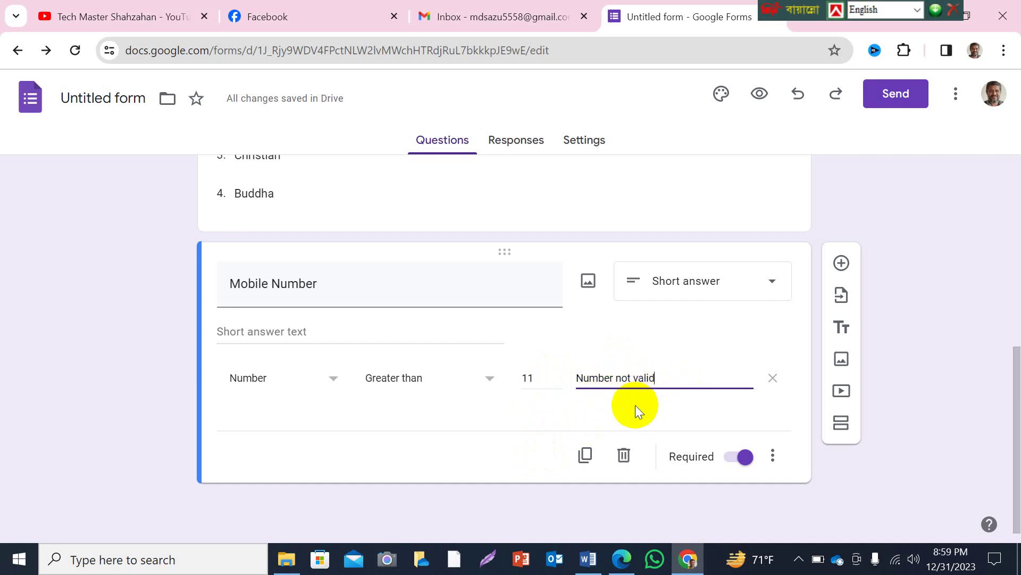
click(420, 407)
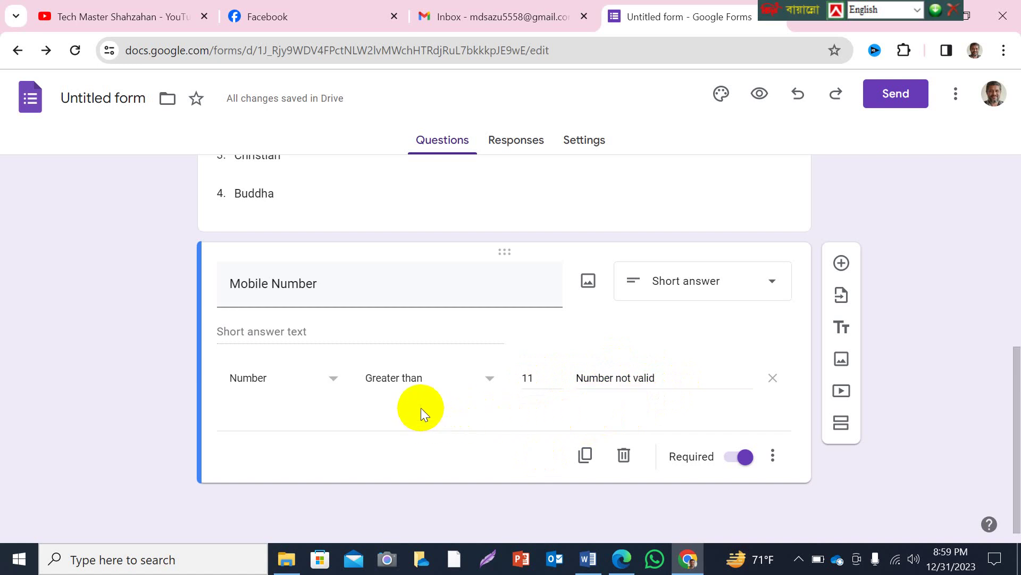
Add a checkbox question titled 'Select Trade' below Mobile Number.
click(841, 263)
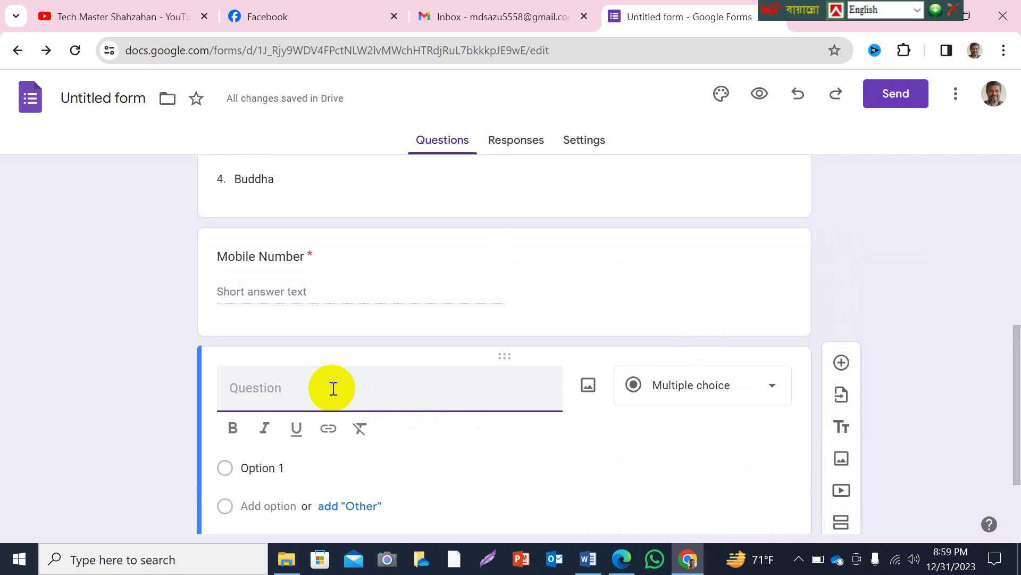
text(Select)
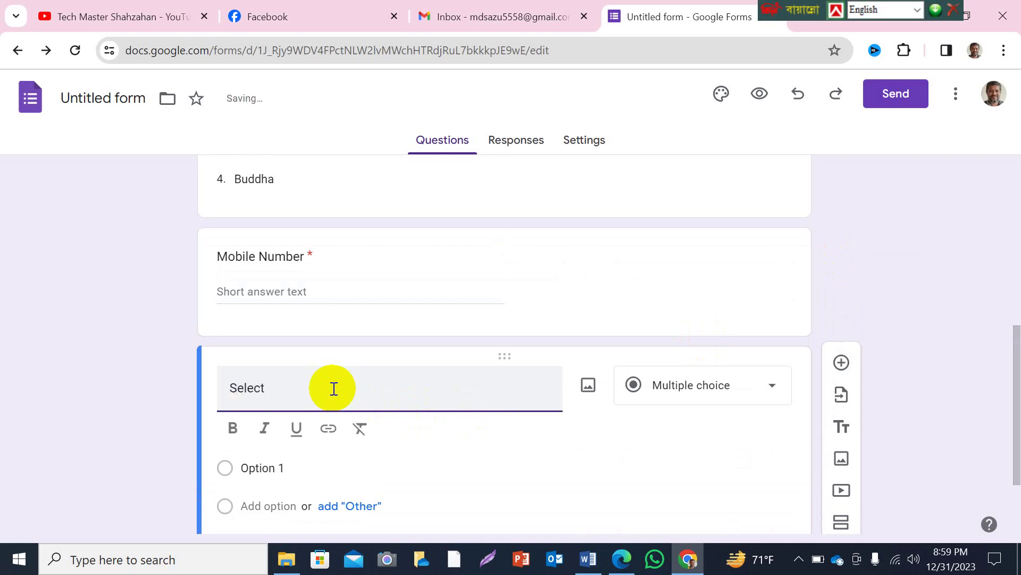
text( Trade)
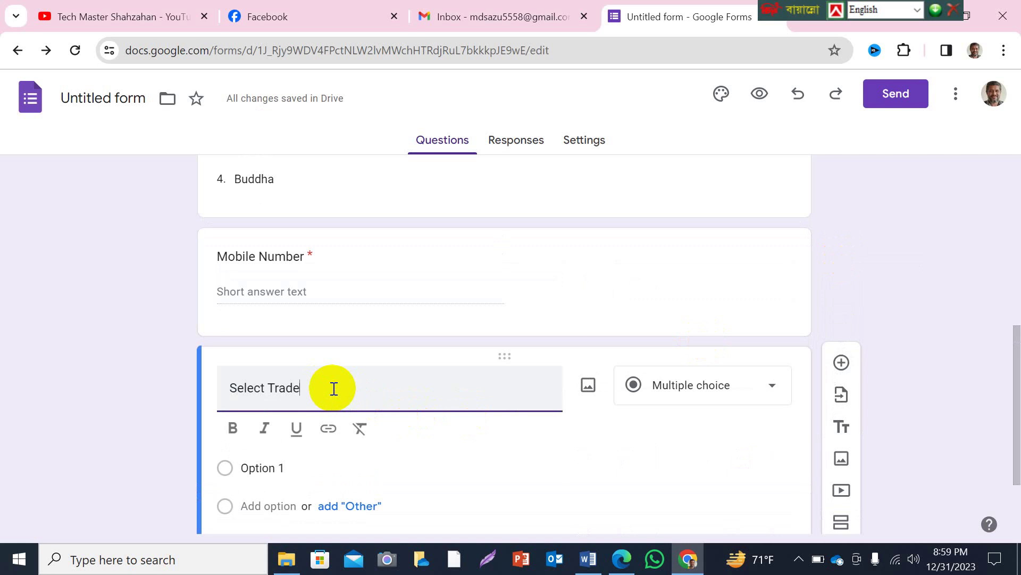
scroll(410, 400, down, 2)
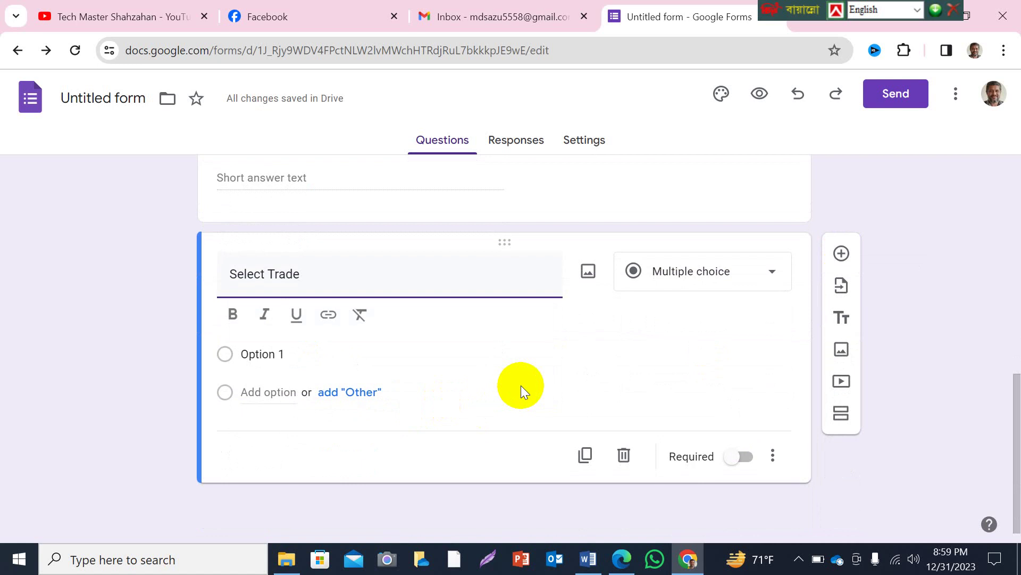
scroll(423, 376, up, 6)
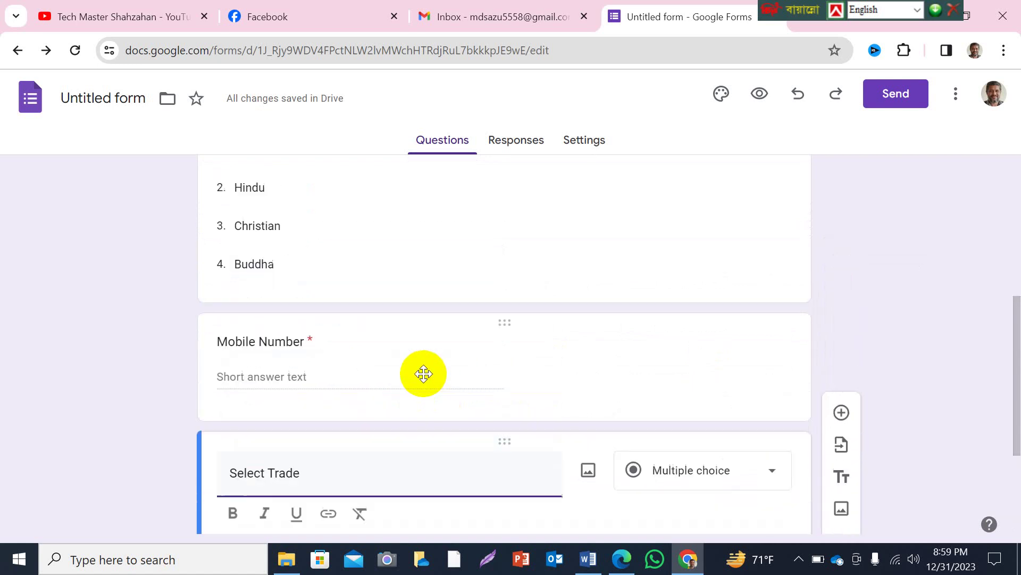
scroll(397, 349, down, 6)
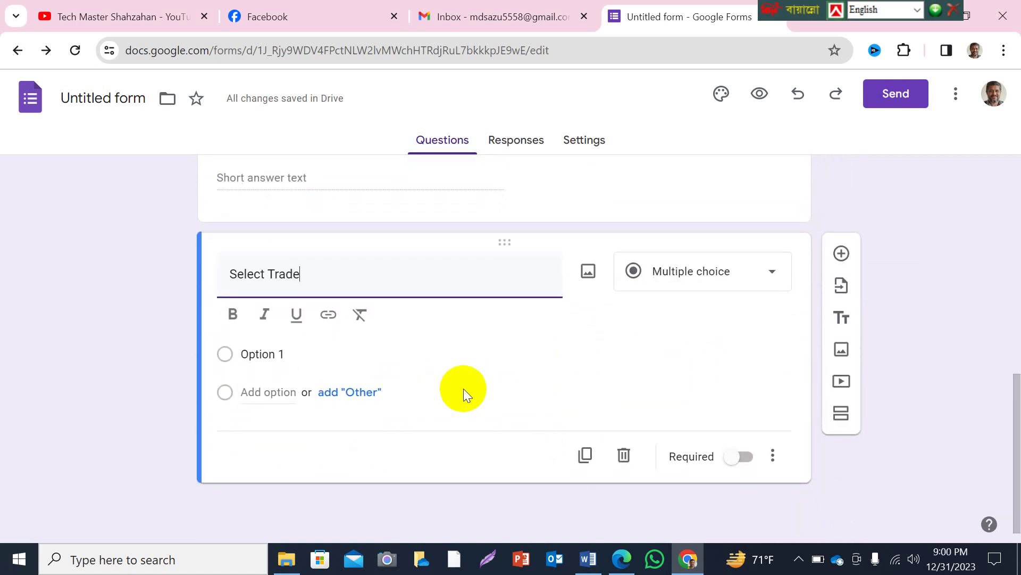
click(766, 276)
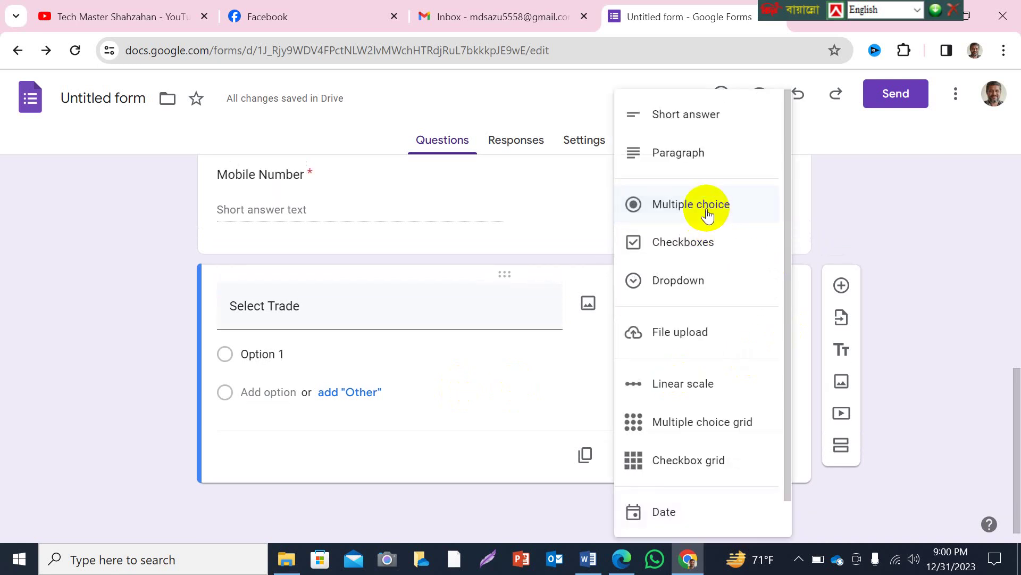
click(682, 248)
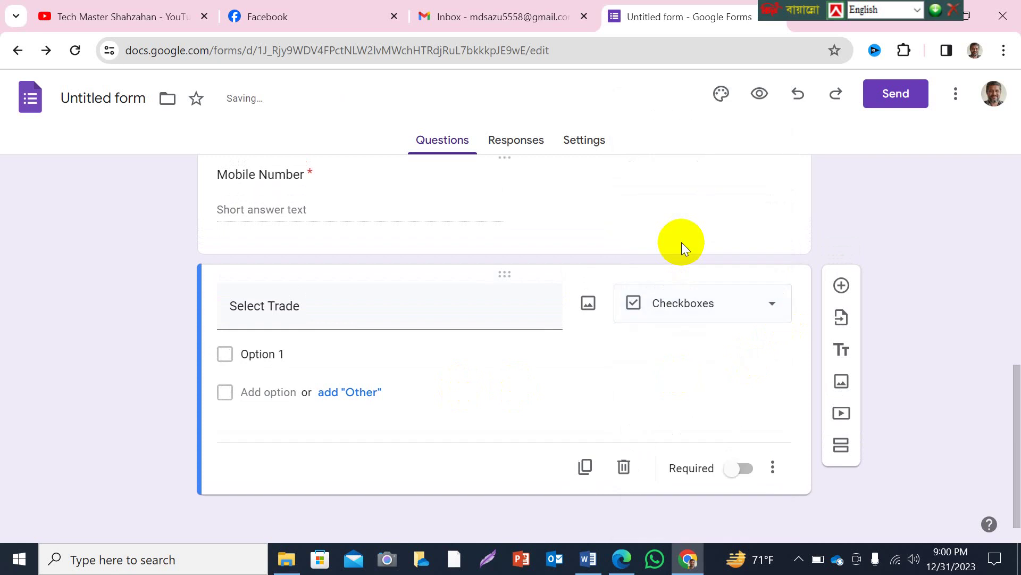
Give it options Computer Operation, Graphics Design, Digital Marketing and IT Support Technician.
click(287, 354)
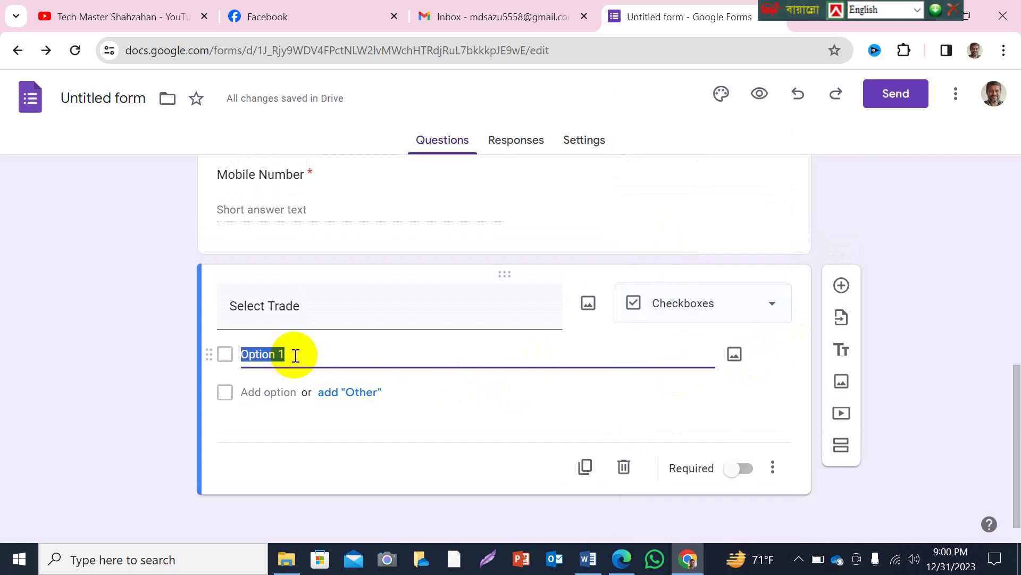
text(Co)
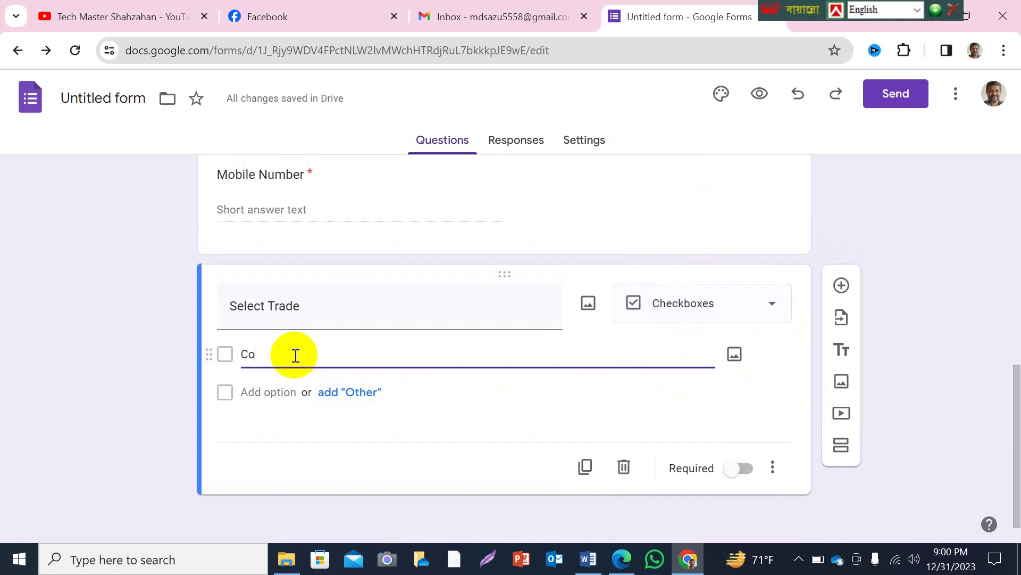
text(mputer)
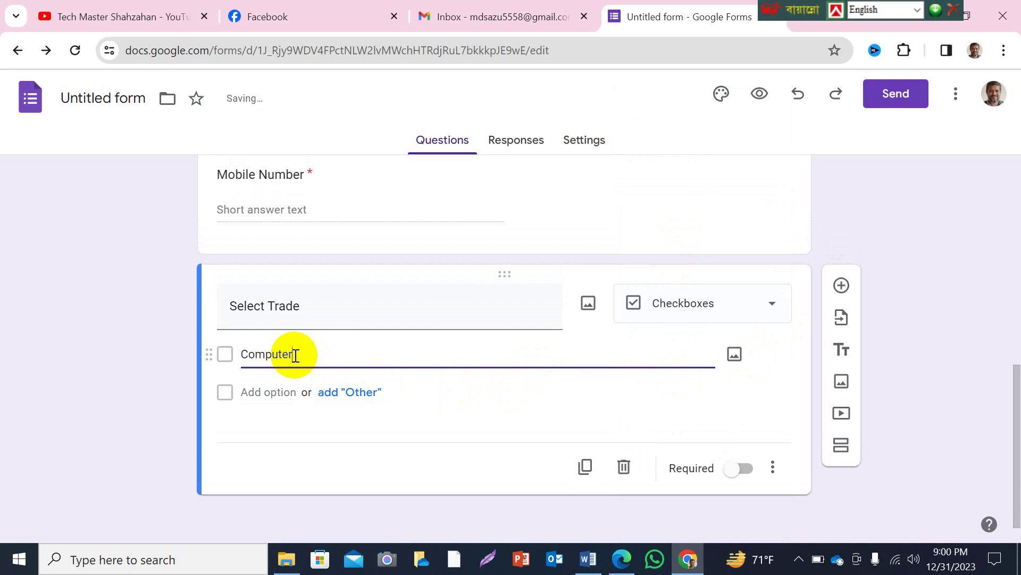
text( Operation)
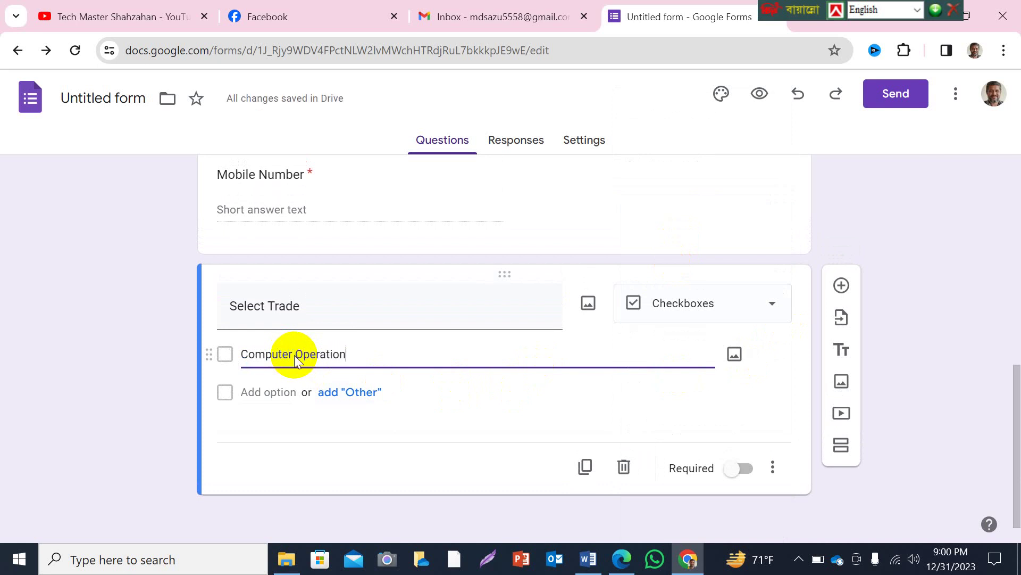
click(293, 392)
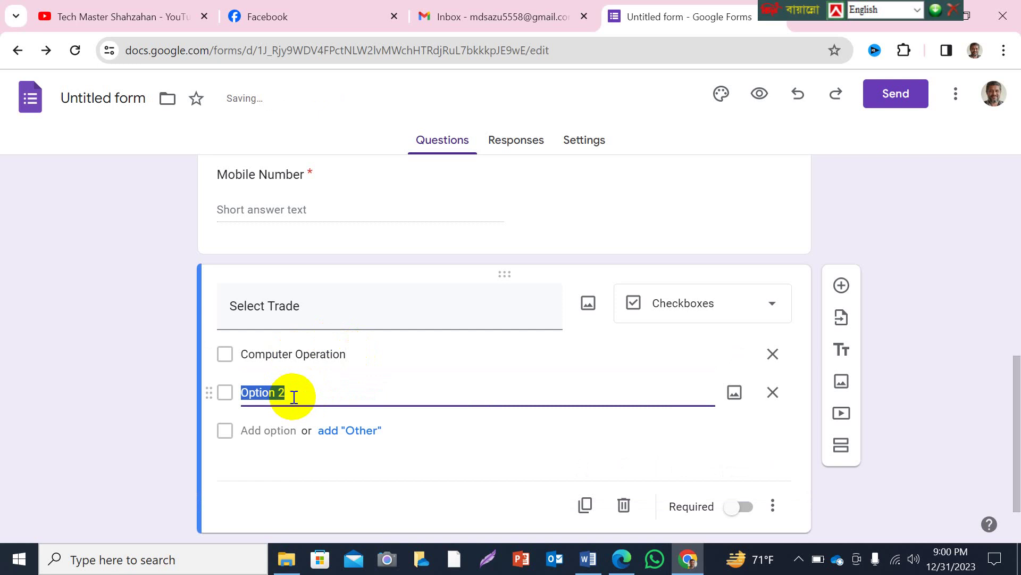
text(Graphi)
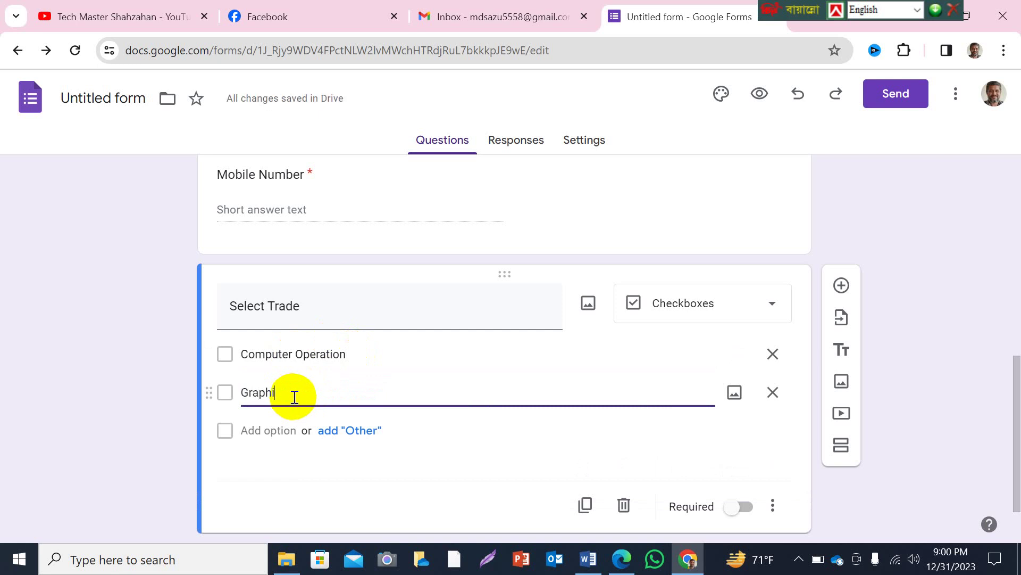
text(cs Design)
click(292, 432)
text(Di)
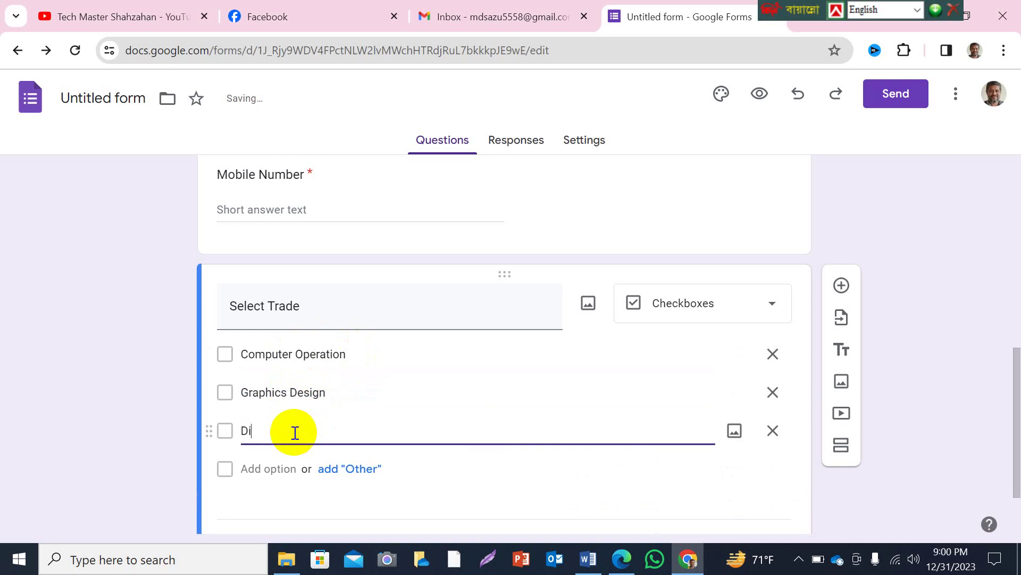
text(gital Marketing)
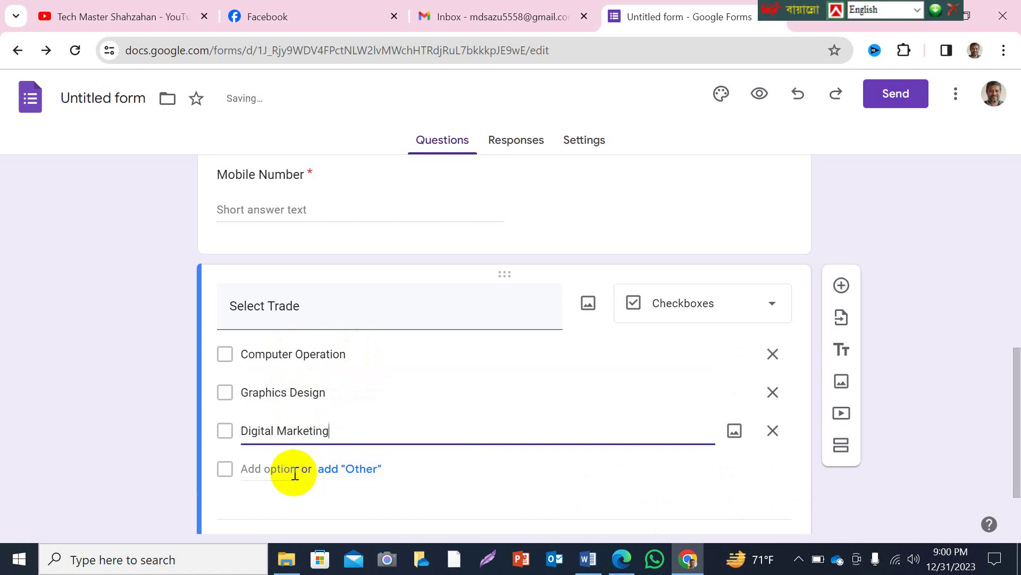
click(287, 469)
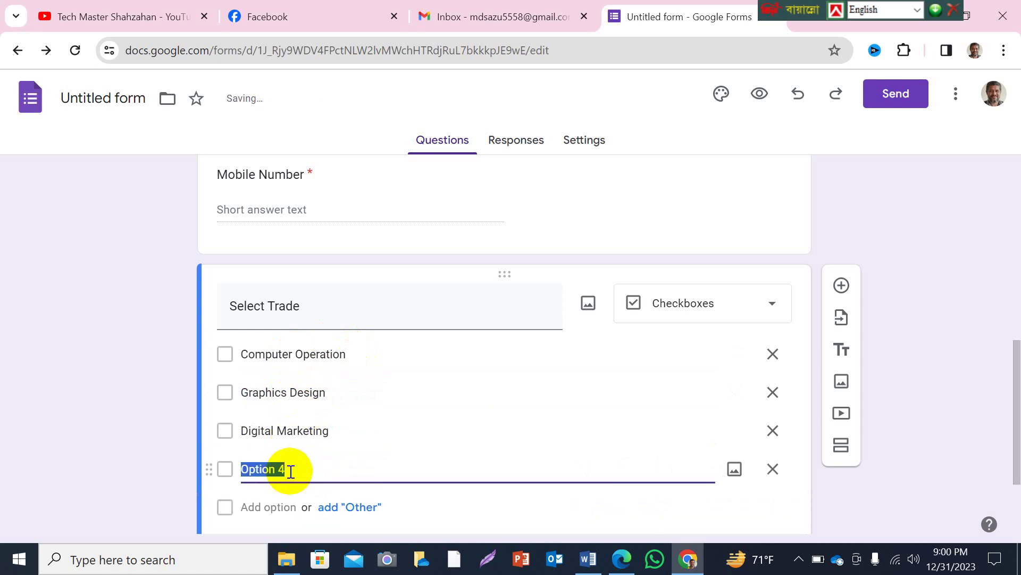
text(IT)
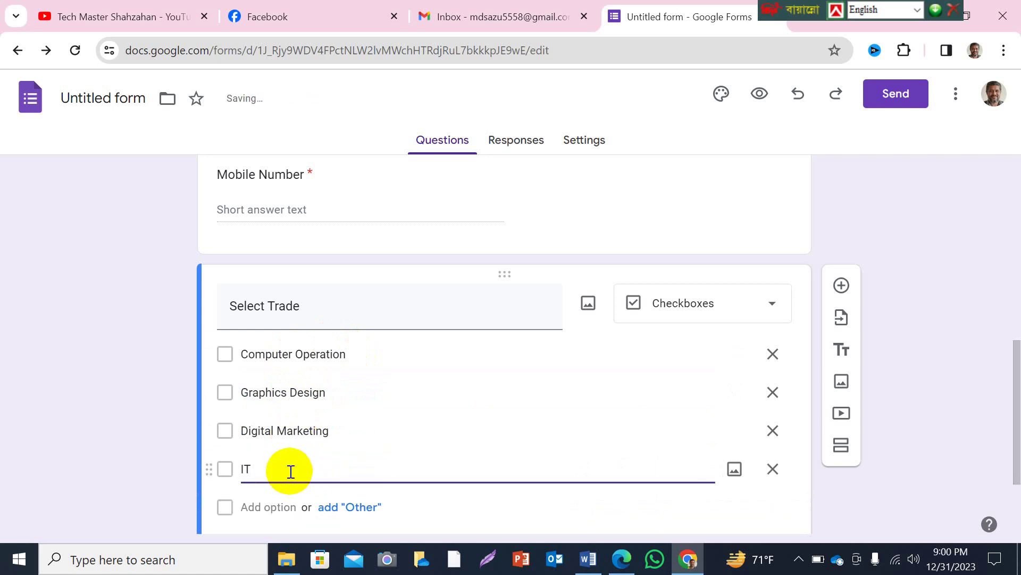
text( Support Technici)
text(an)
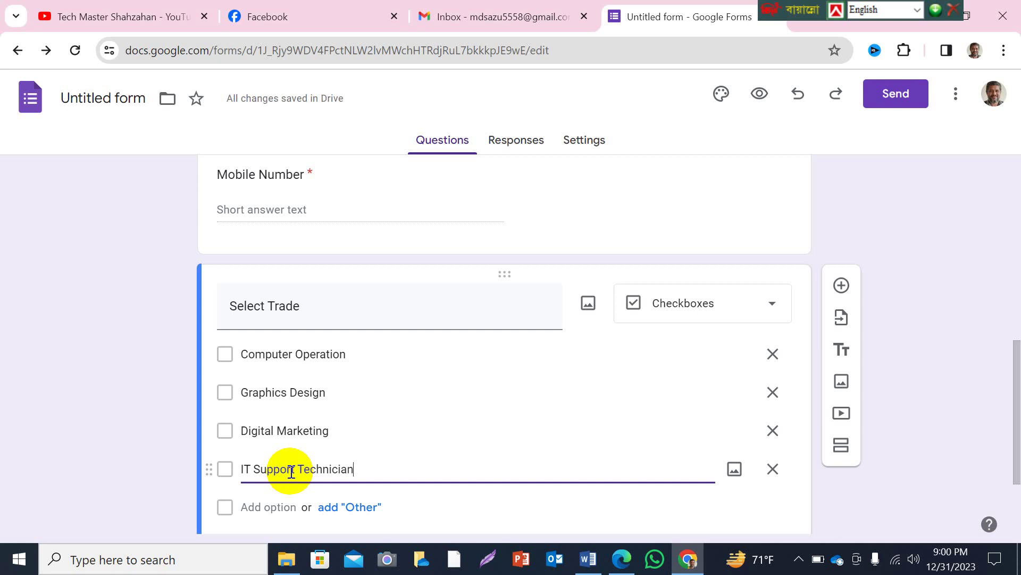
Make the Select Trade question required.
scroll(445, 438, down, 3)
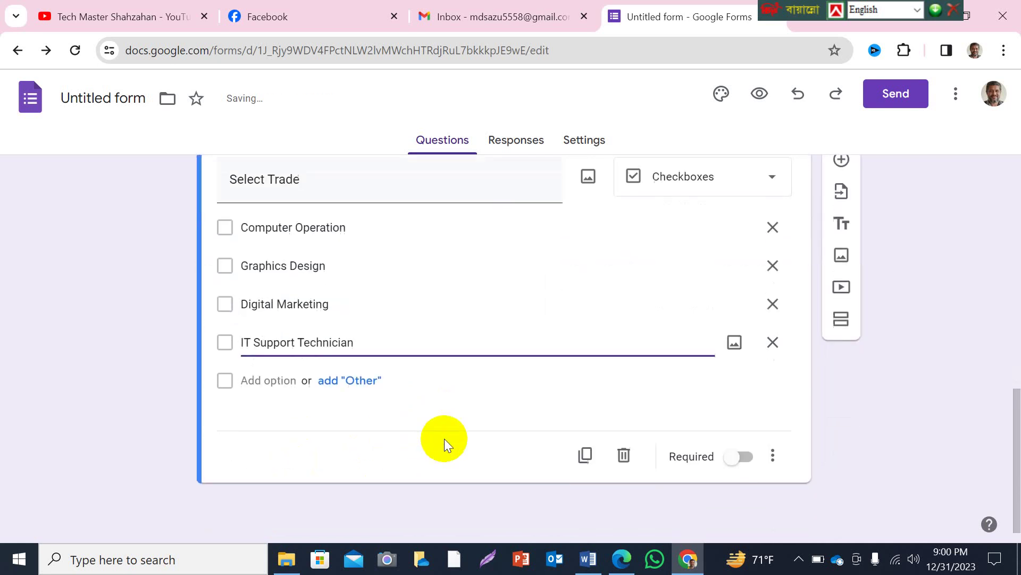
click(738, 458)
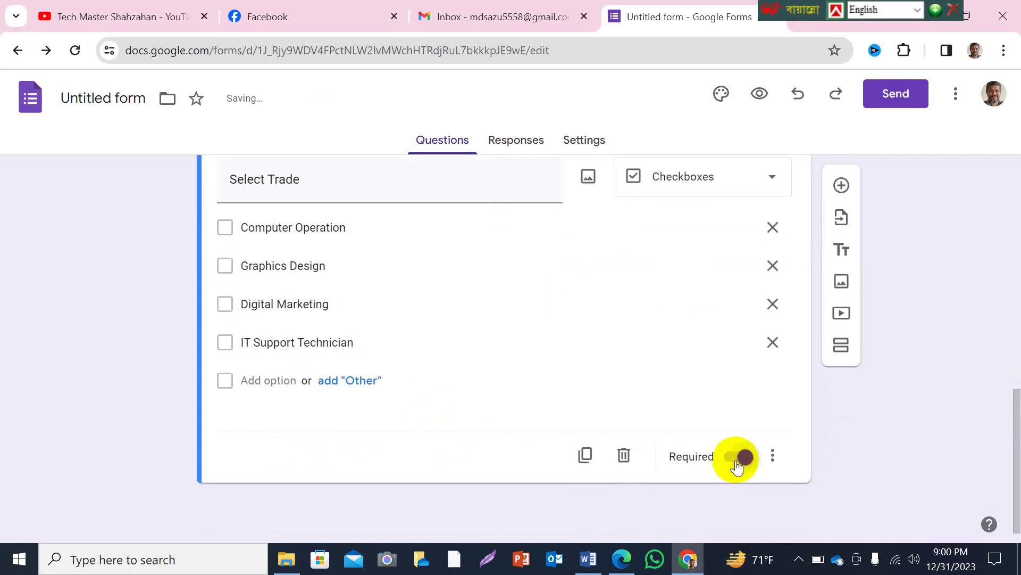
scroll(388, 367, up, 3)
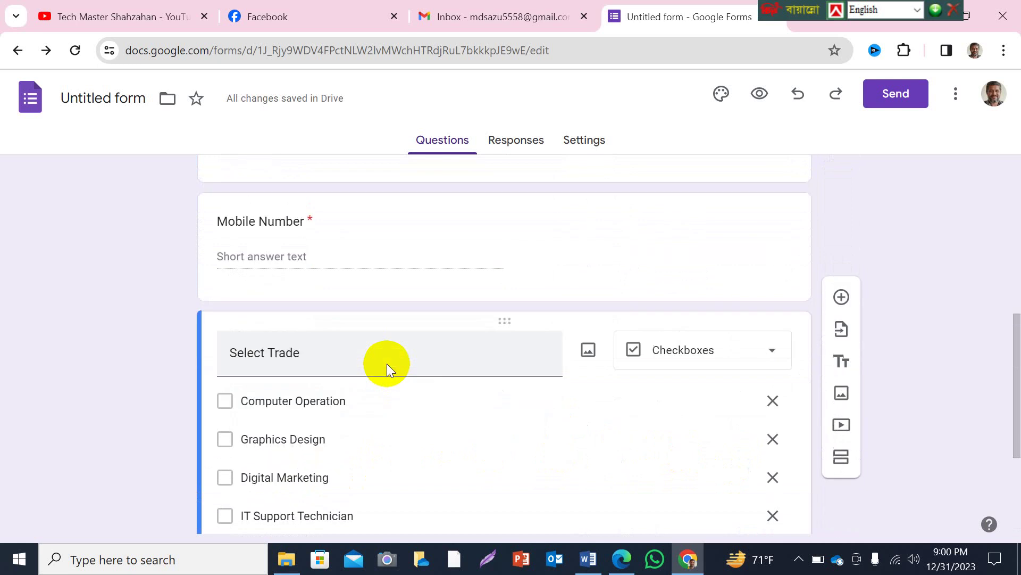
scroll(388, 363, down, 2)
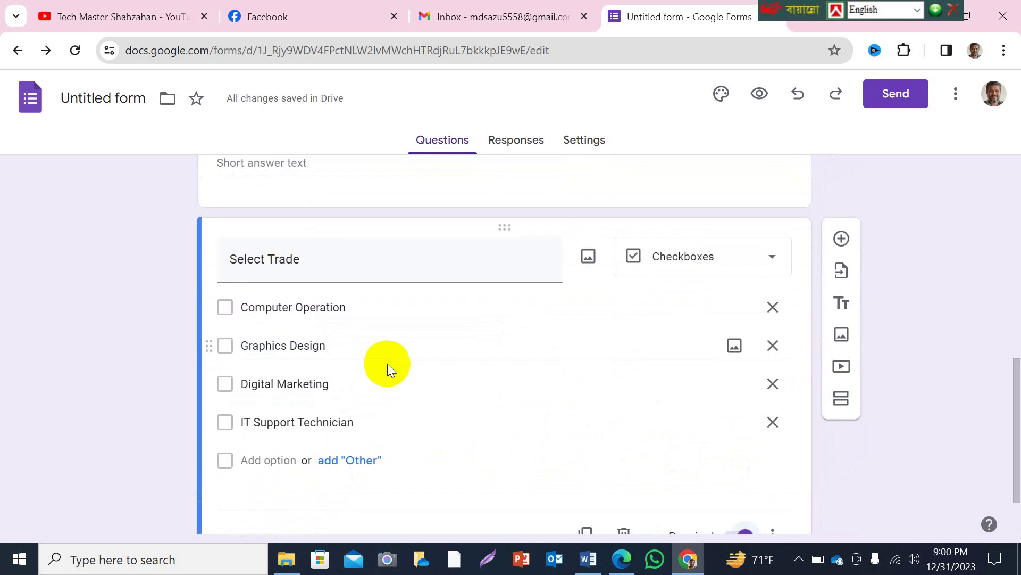
Add a file-upload question titled 'Upload Photo', accepting the Drive notice.
click(840, 239)
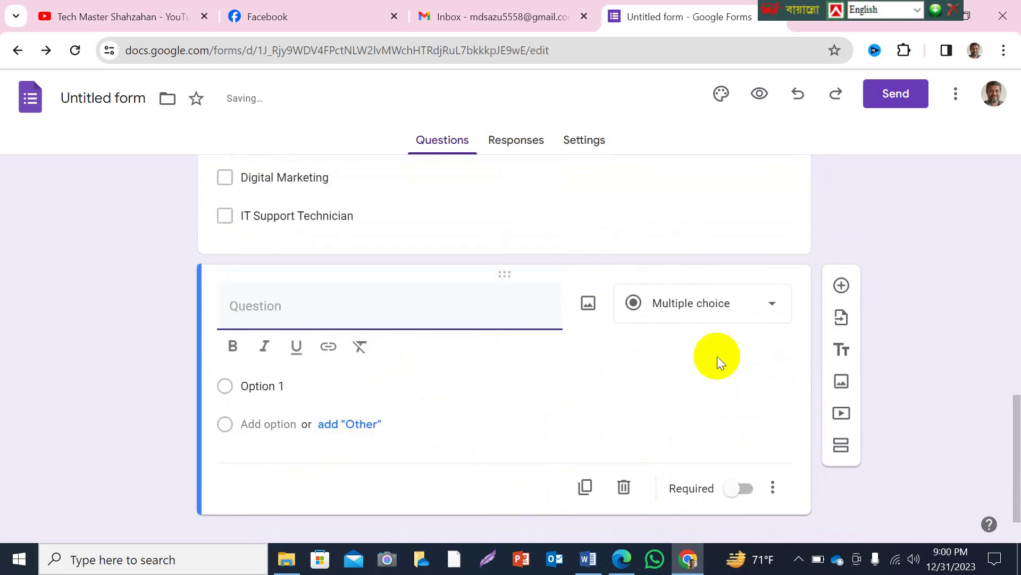
click(772, 312)
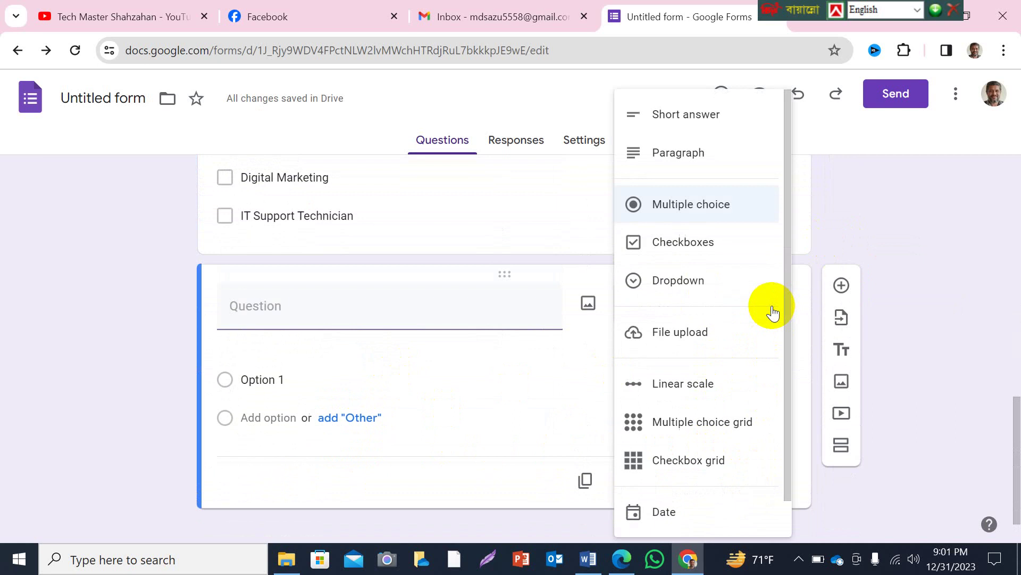
click(683, 335)
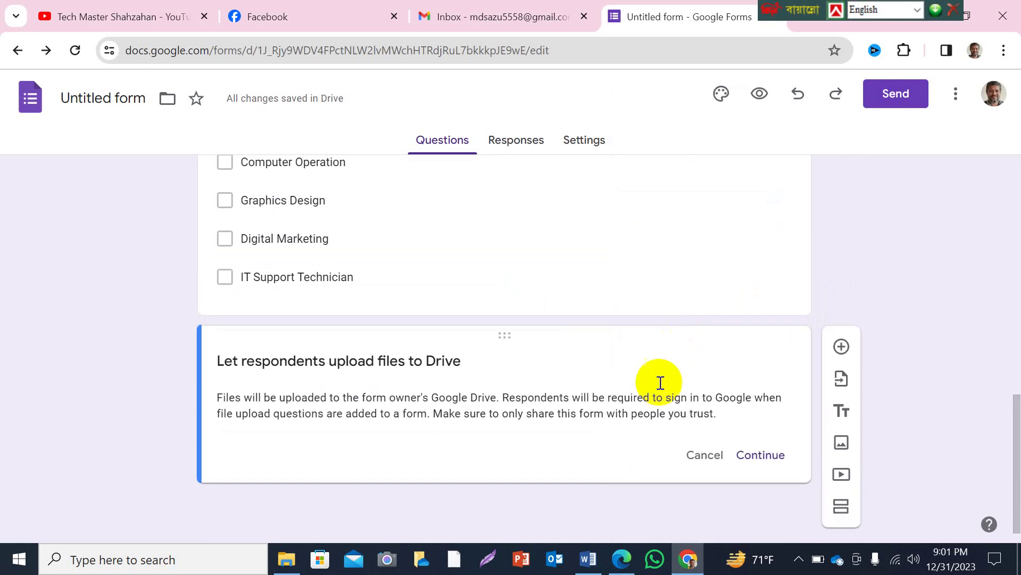
click(761, 455)
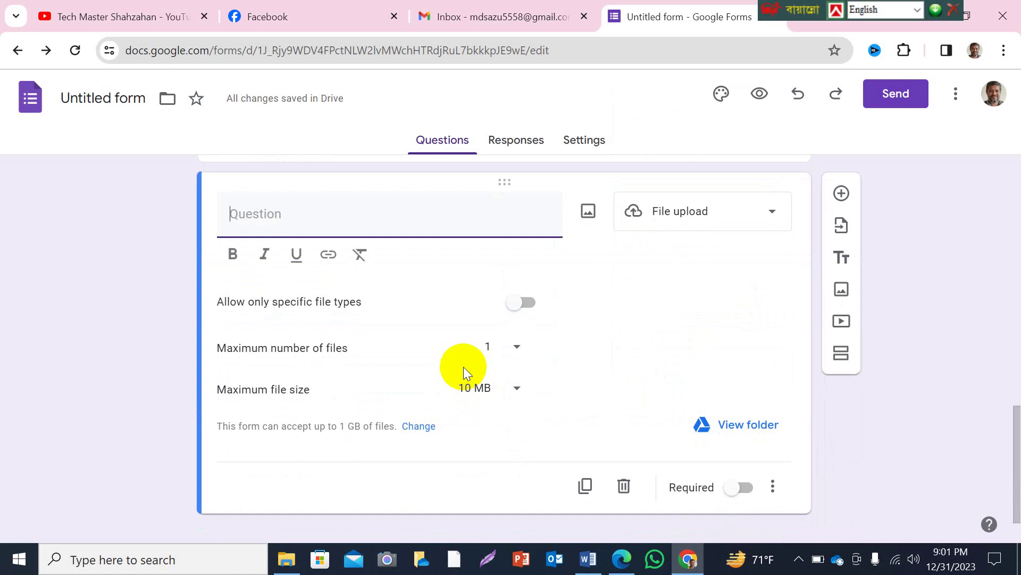
text(Upload Photo)
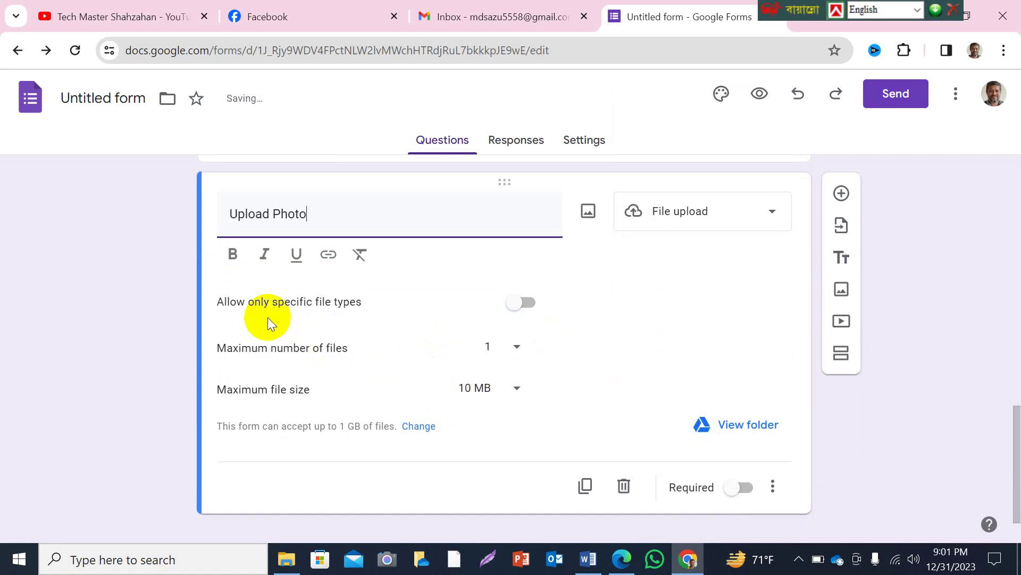
Restrict uploads to images, 1 file maximum, 1 MB maximum, and make it required.
click(524, 303)
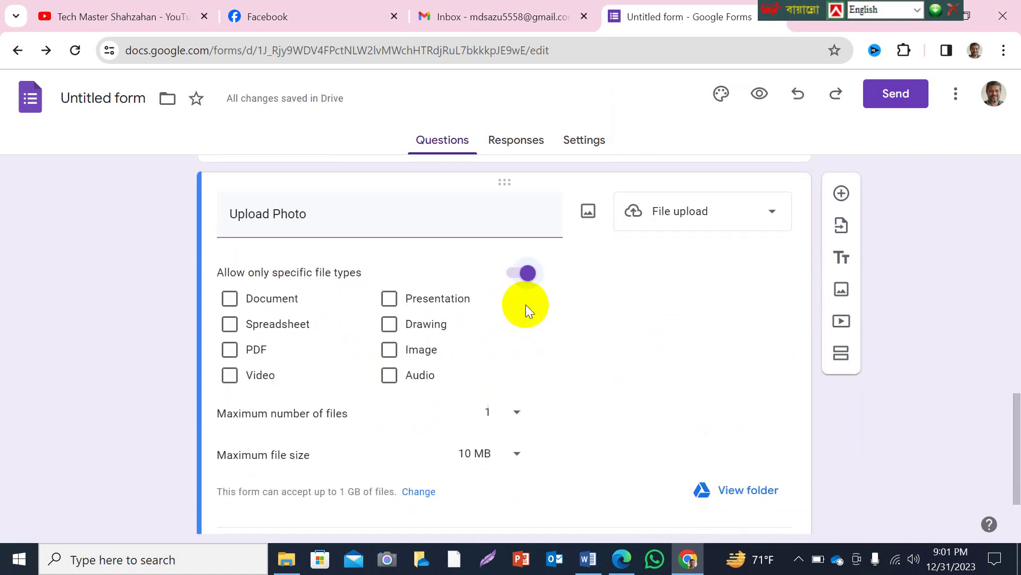
click(390, 349)
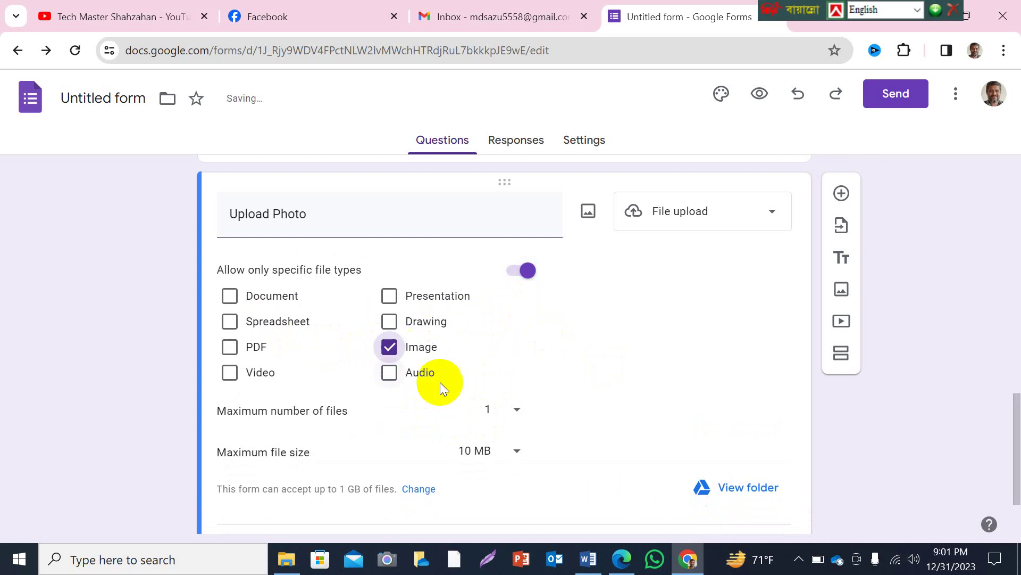
click(515, 410)
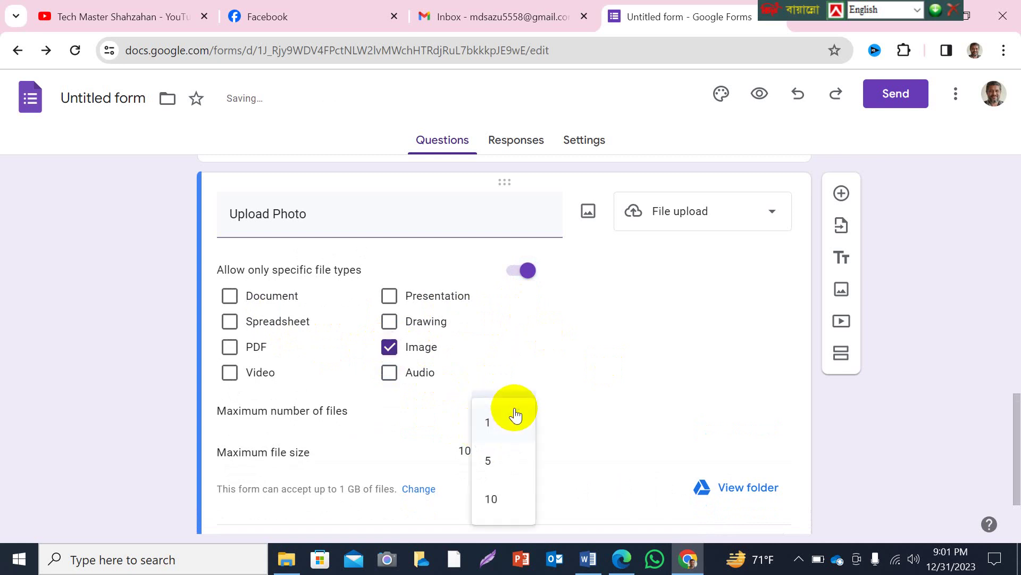
click(488, 428)
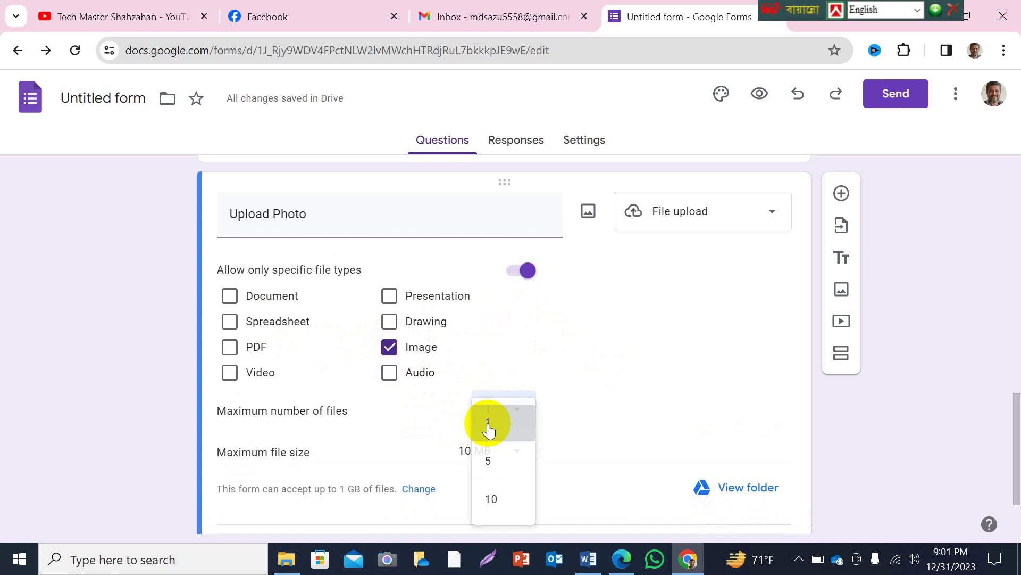
scroll(548, 426, down, 1)
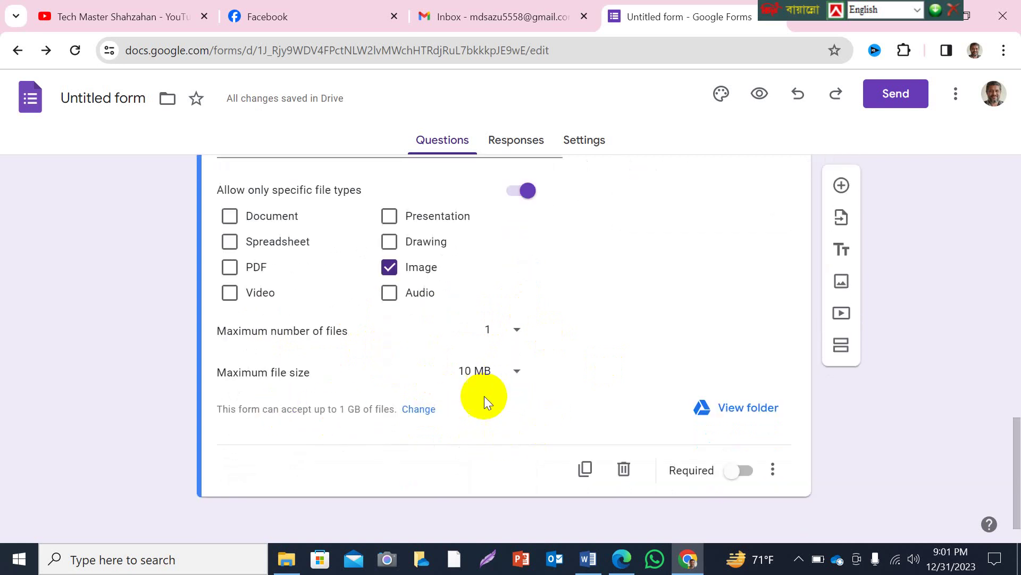
click(517, 371)
click(486, 360)
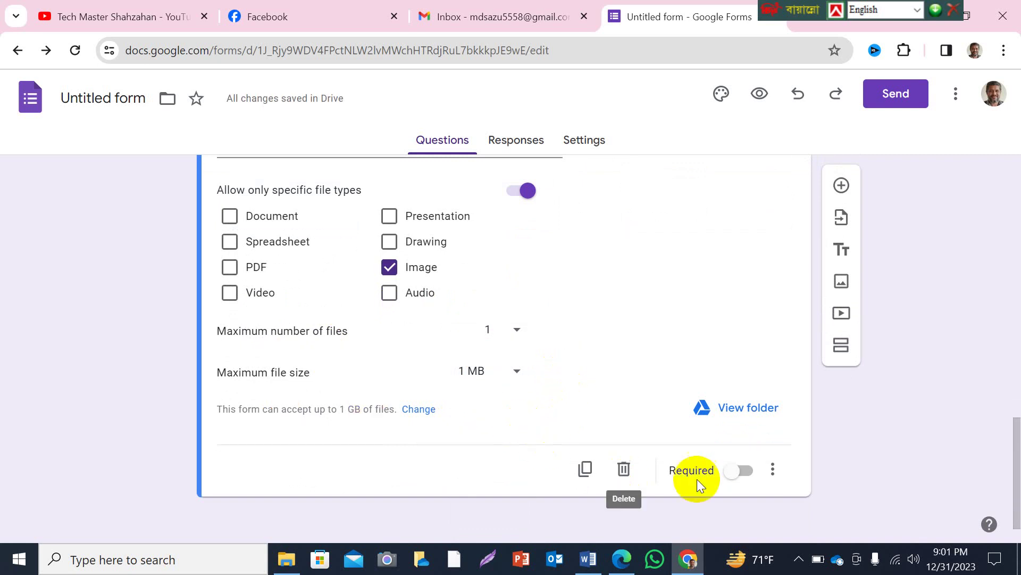
click(750, 471)
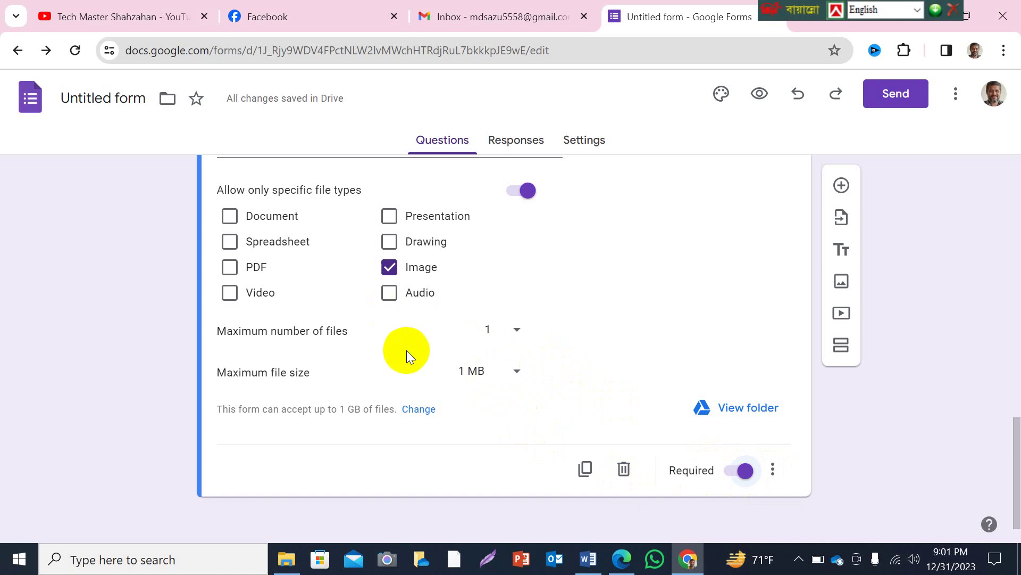
scroll(406, 349, up, 4)
scroll(406, 349, down, 3)
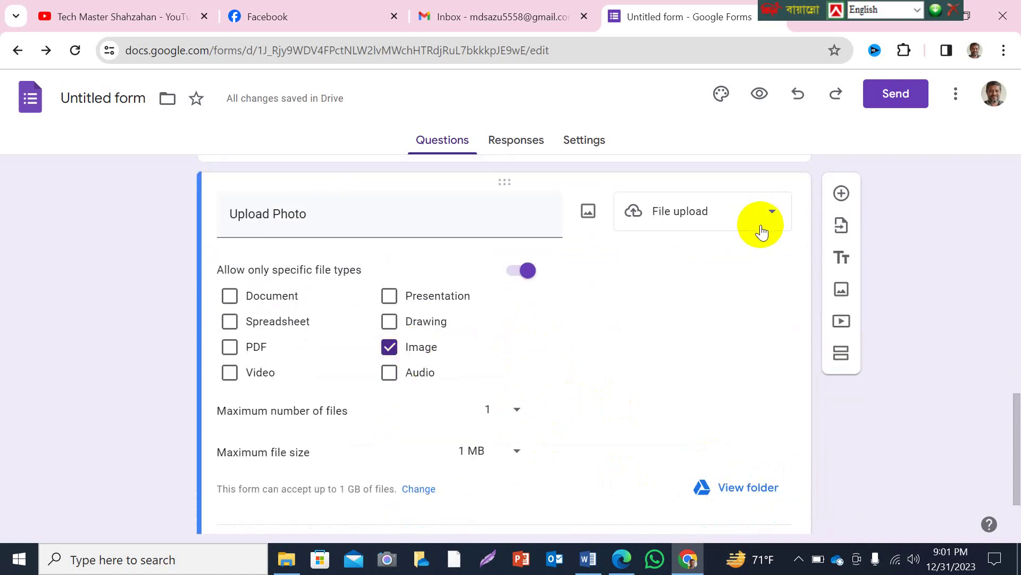
Add a required question titled 'Present address:', correcting the title's typo.
click(841, 194)
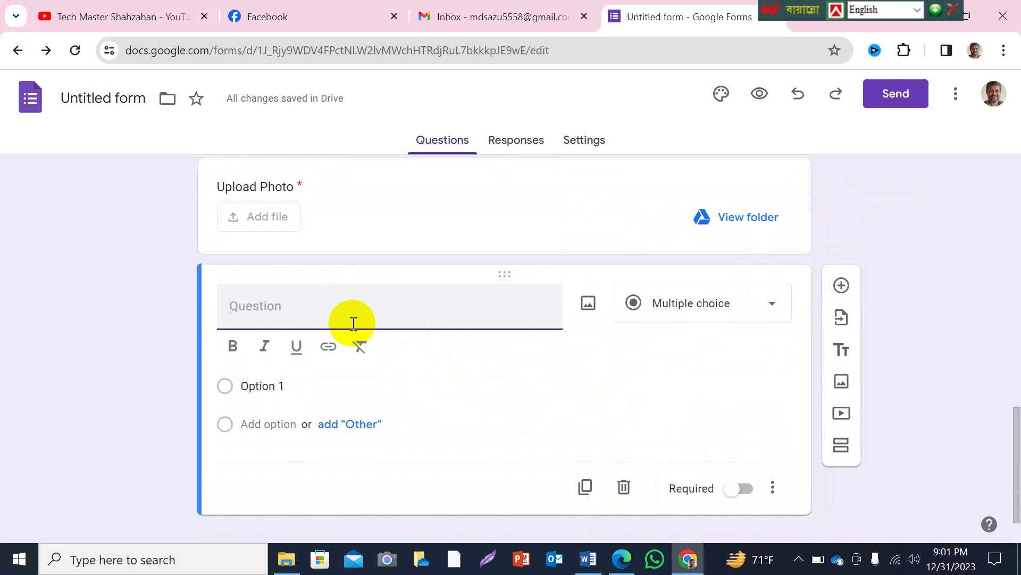
text(Present ddr)
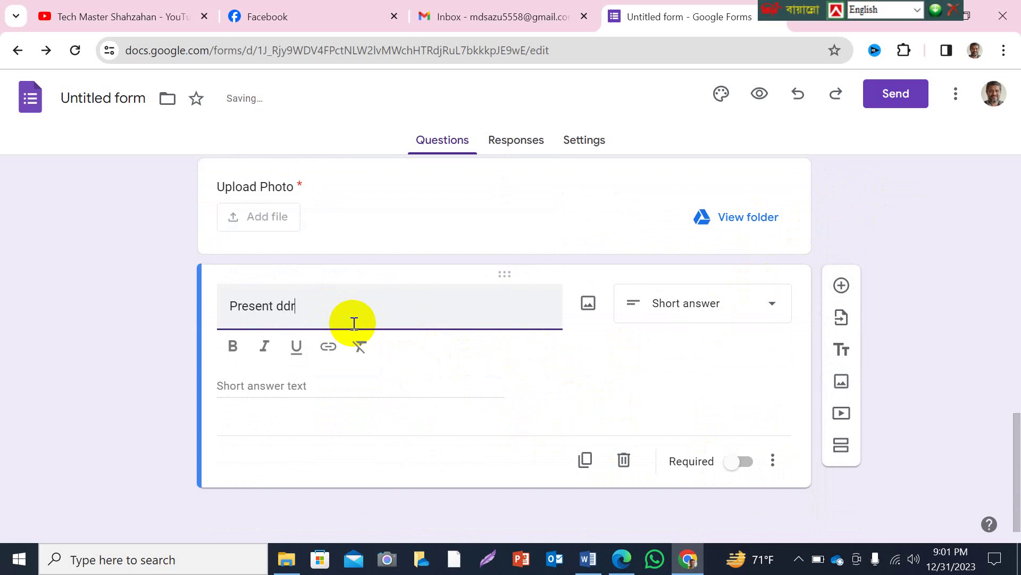
text(ess)
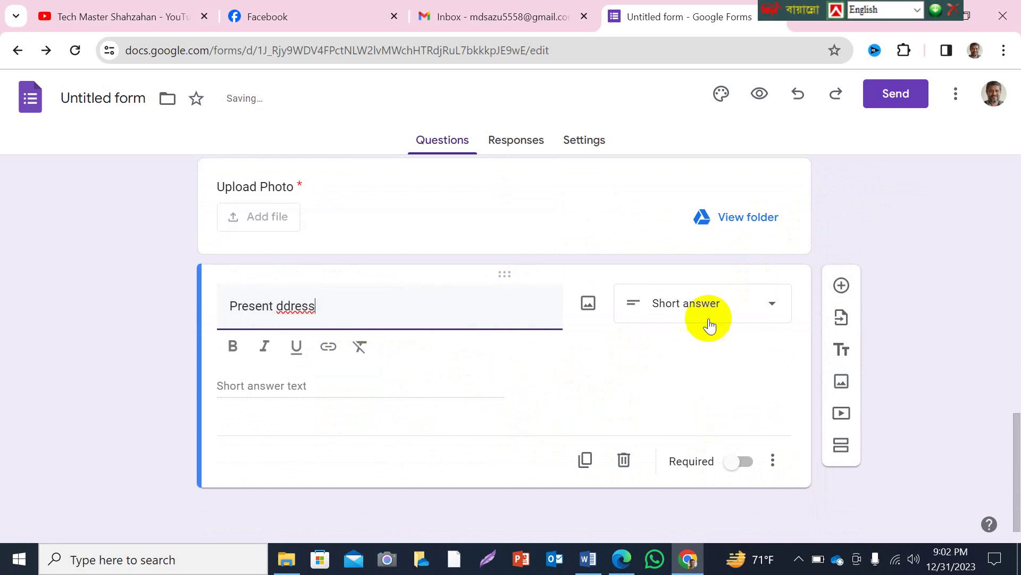
click(739, 460)
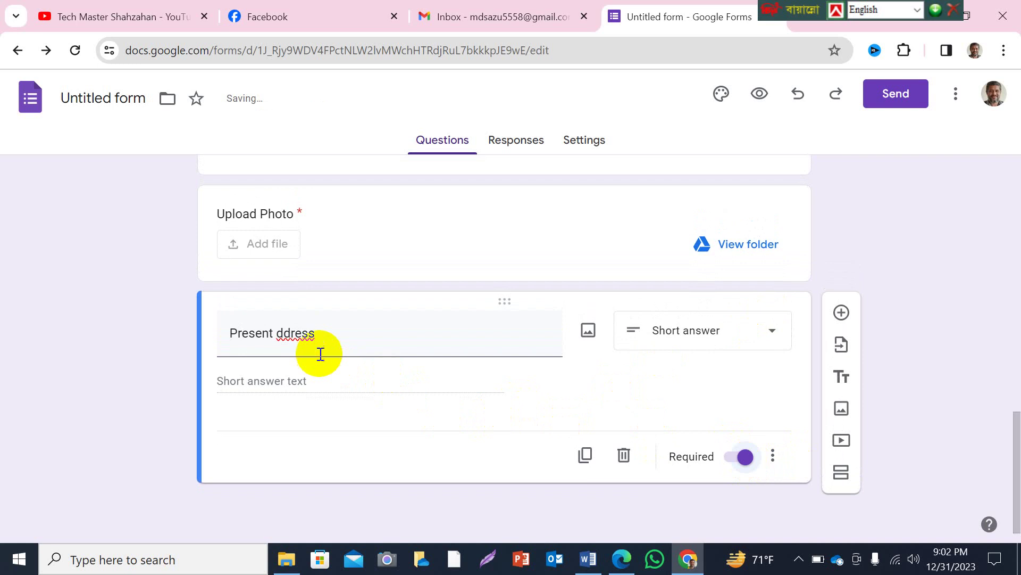
triple_click(308, 335)
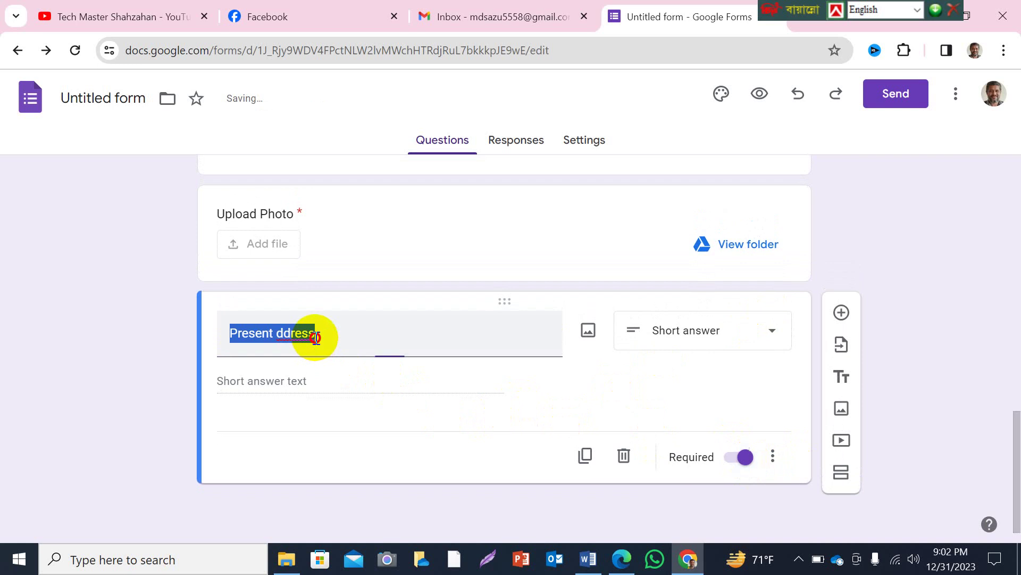
click(276, 332)
key(Delete)
text(a)
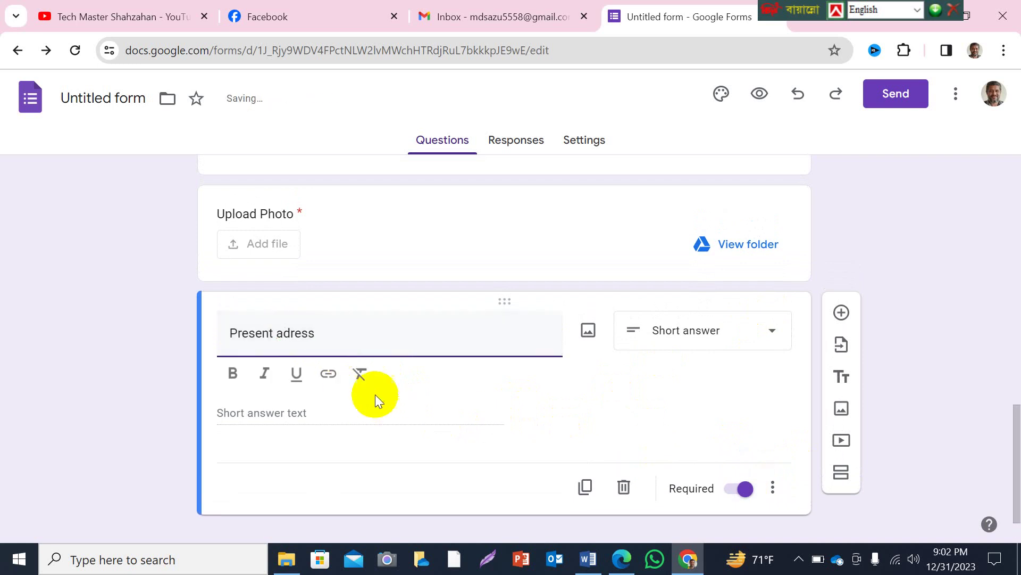
text(d)
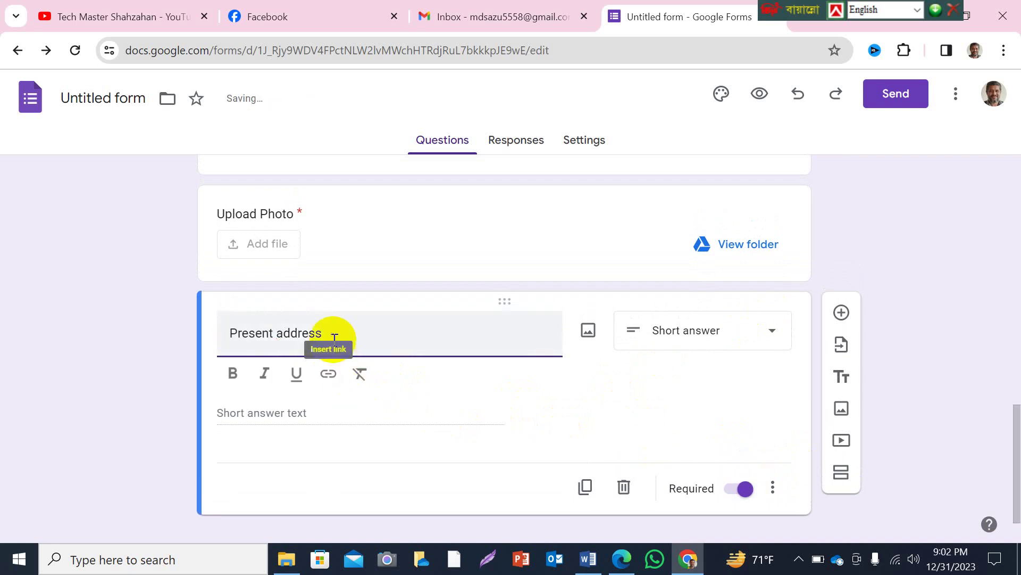
click(333, 335)
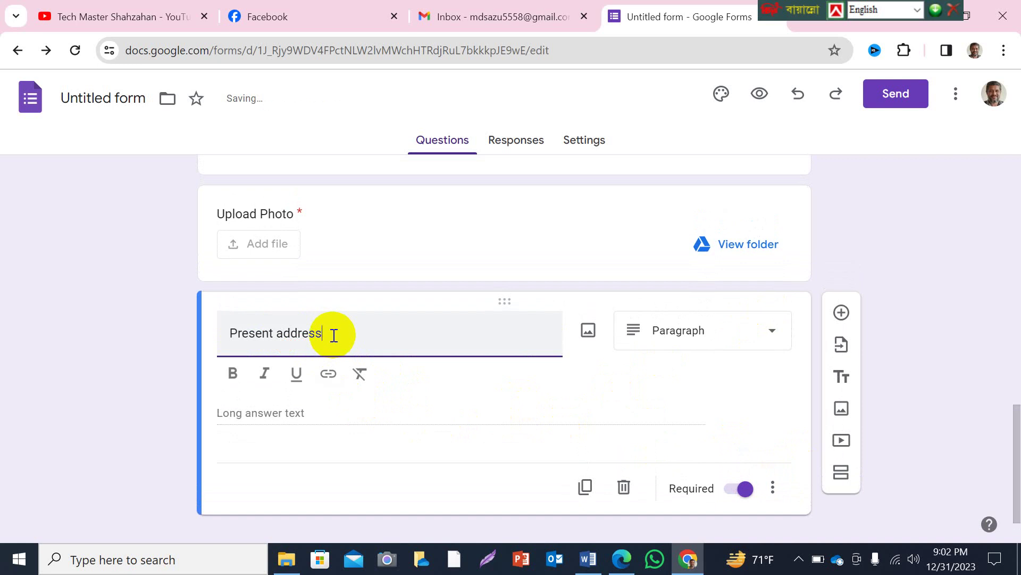
text(:)
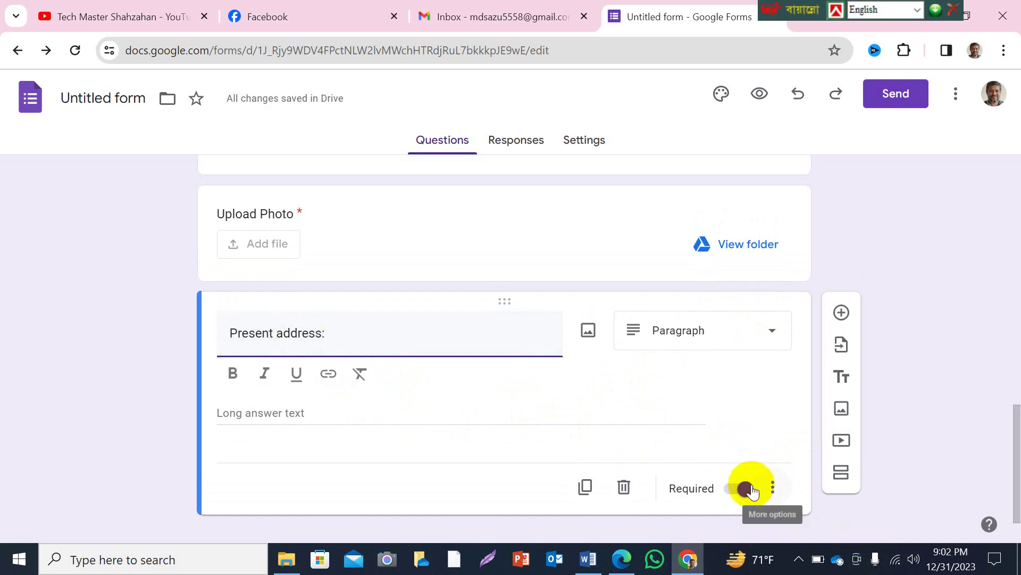
Check the address question's extra options and scroll through the finished form.
click(773, 488)
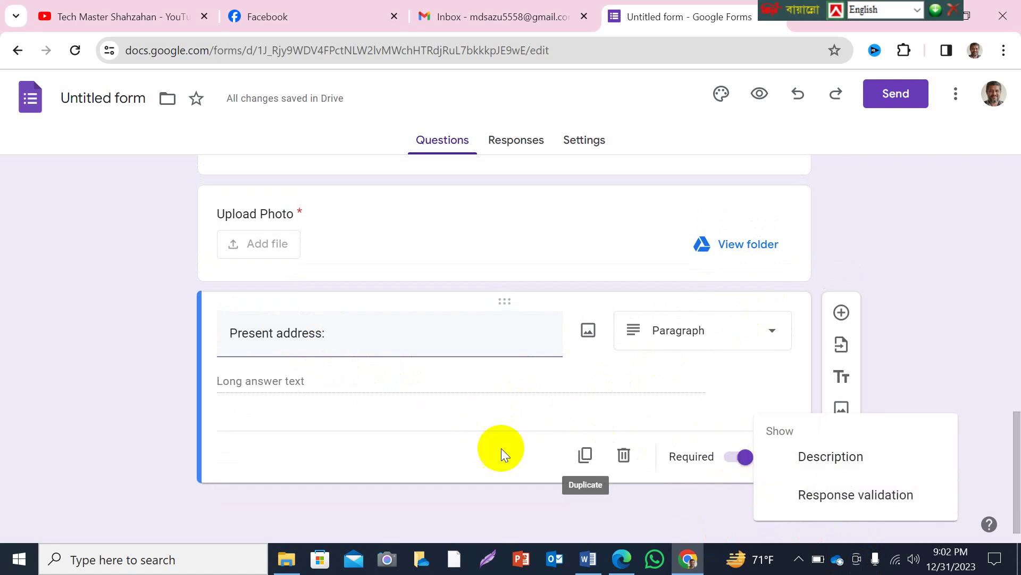
click(458, 449)
scroll(422, 301, up, 15)
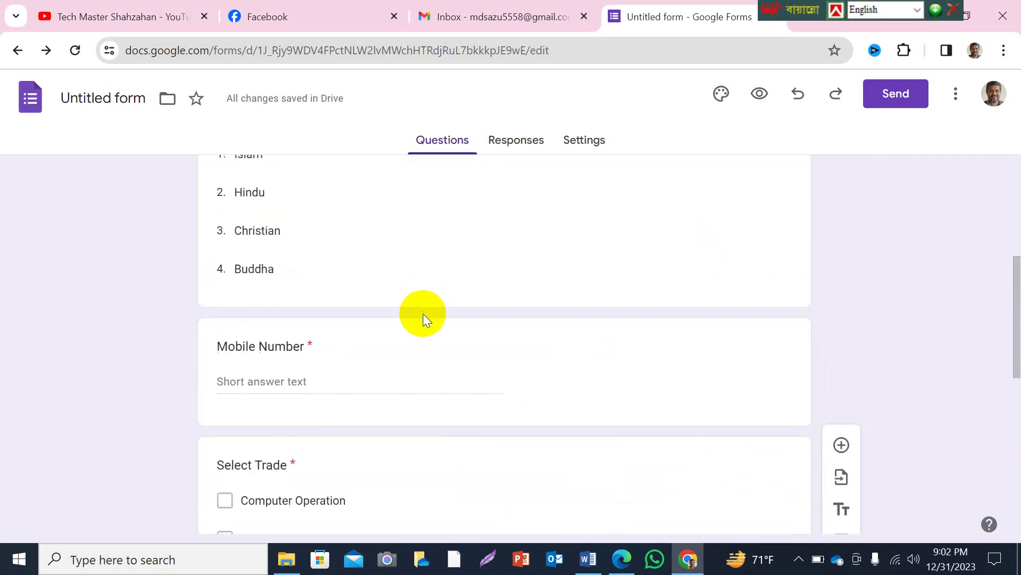
scroll(442, 321, down, 5)
scroll(443, 319, up, 5)
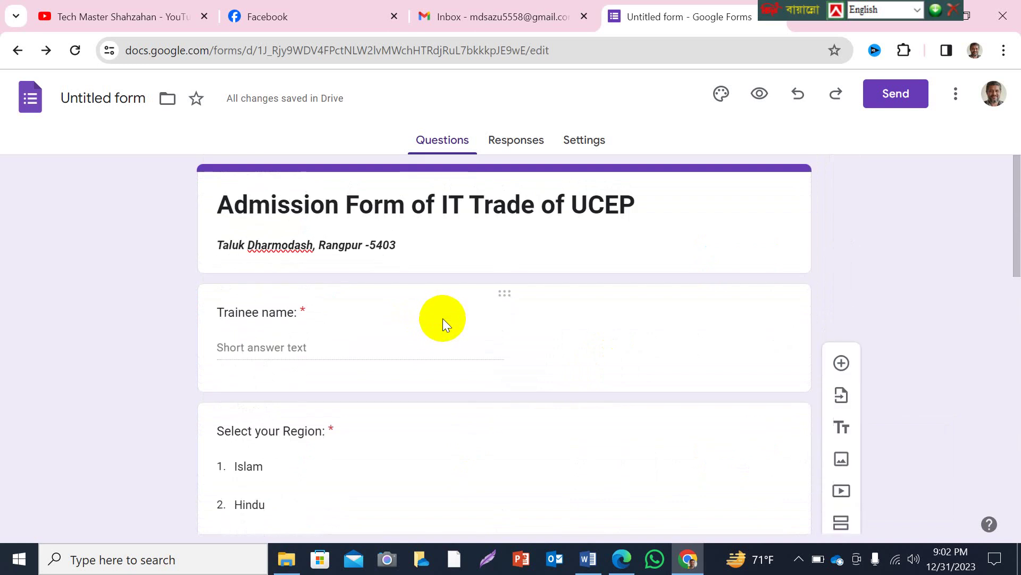
scroll(372, 337, down, 8)
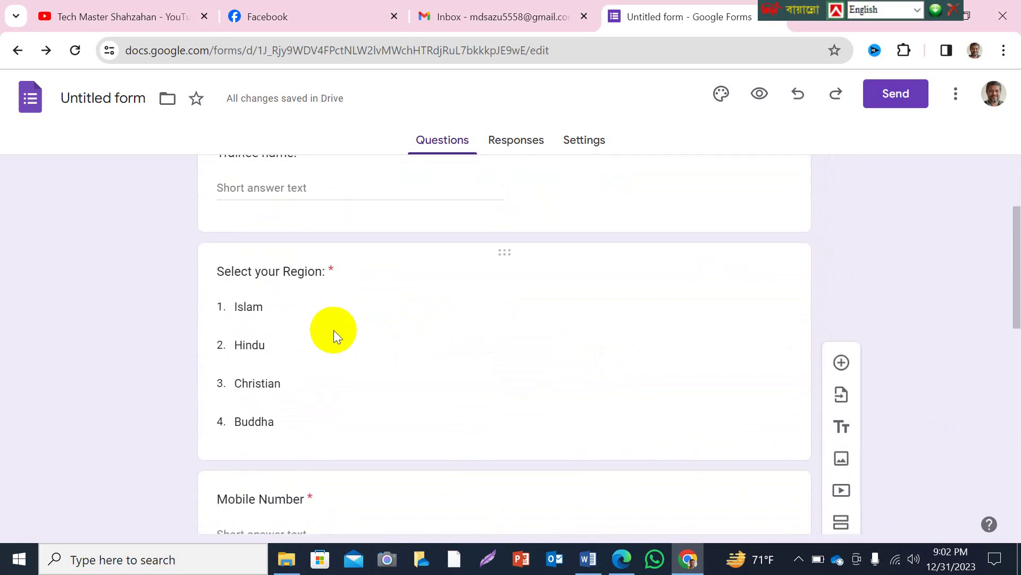
scroll(357, 299, down, 3)
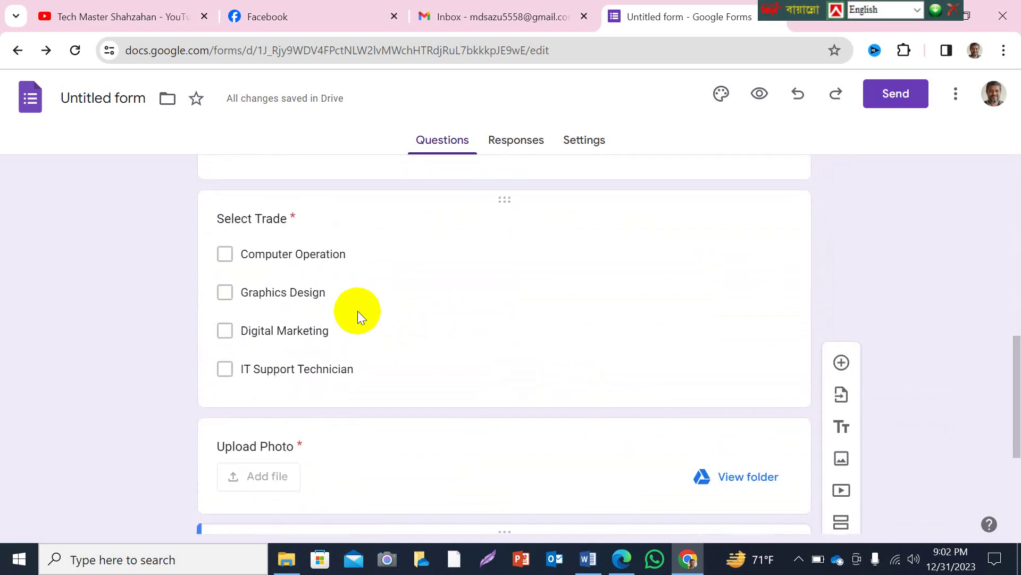
scroll(358, 311, down, 3)
scroll(365, 308, down, 2)
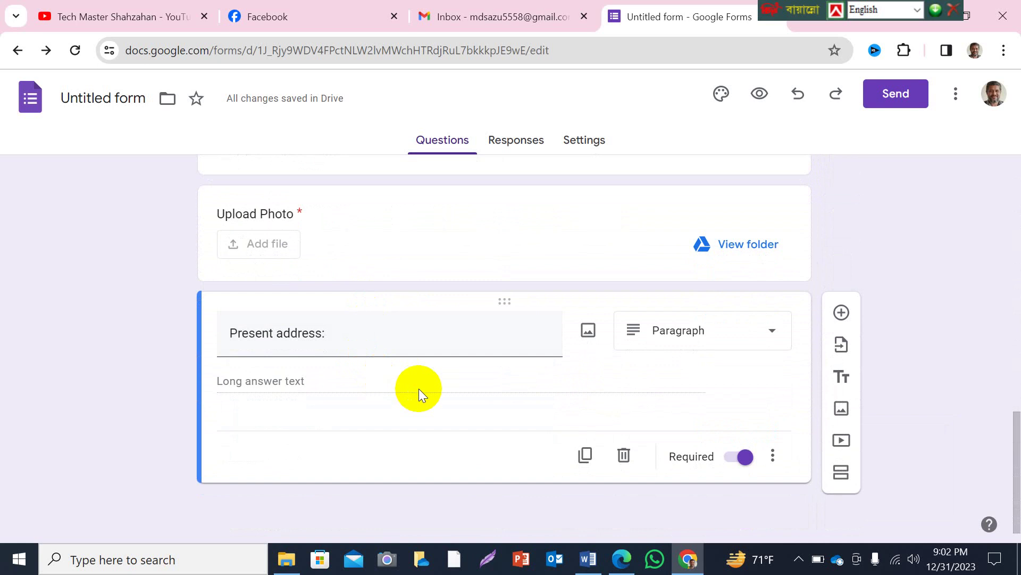
Open the Send dialog and add a suggested contact as the email recipient.
click(897, 96)
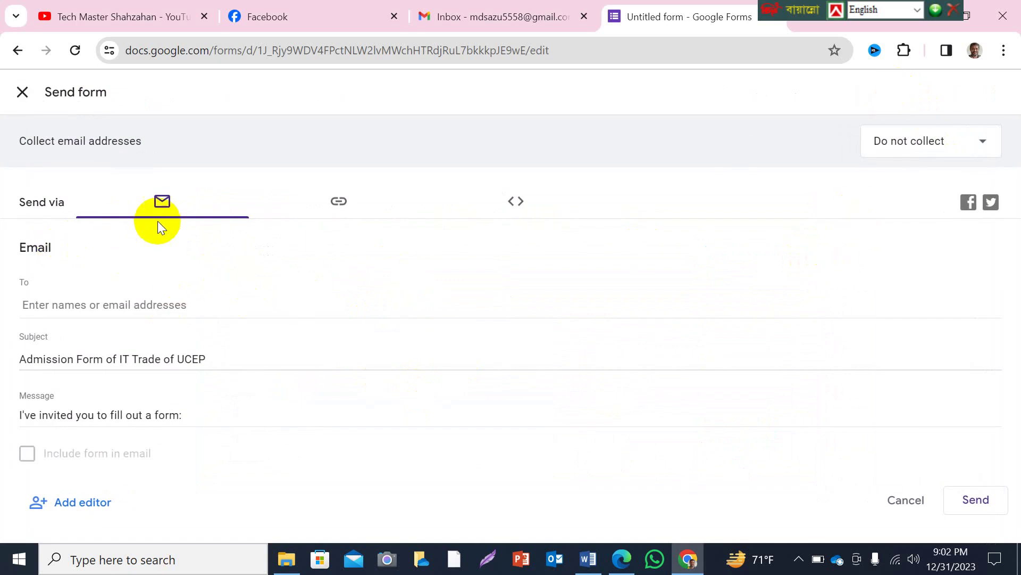
click(72, 306)
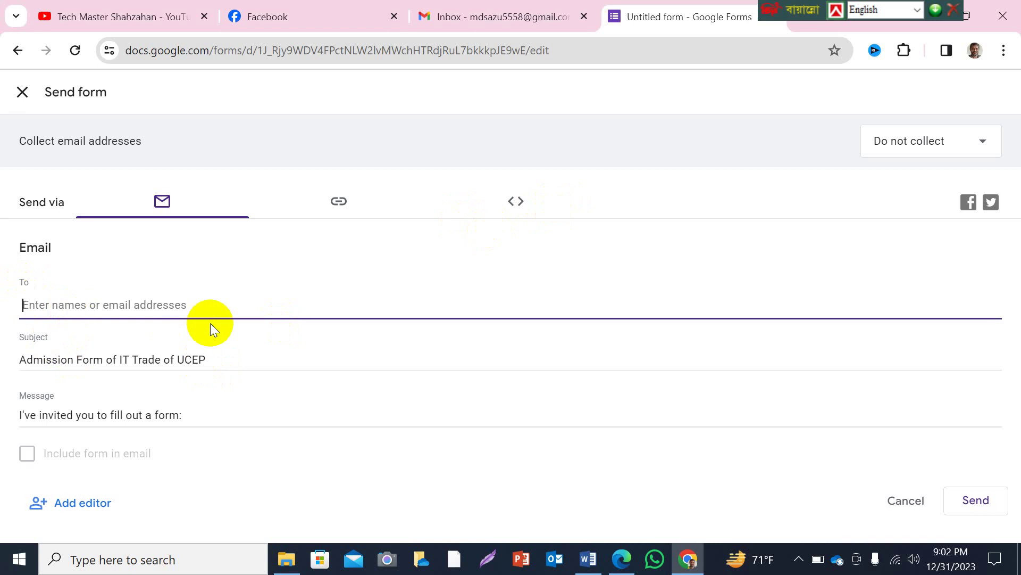
text(md)
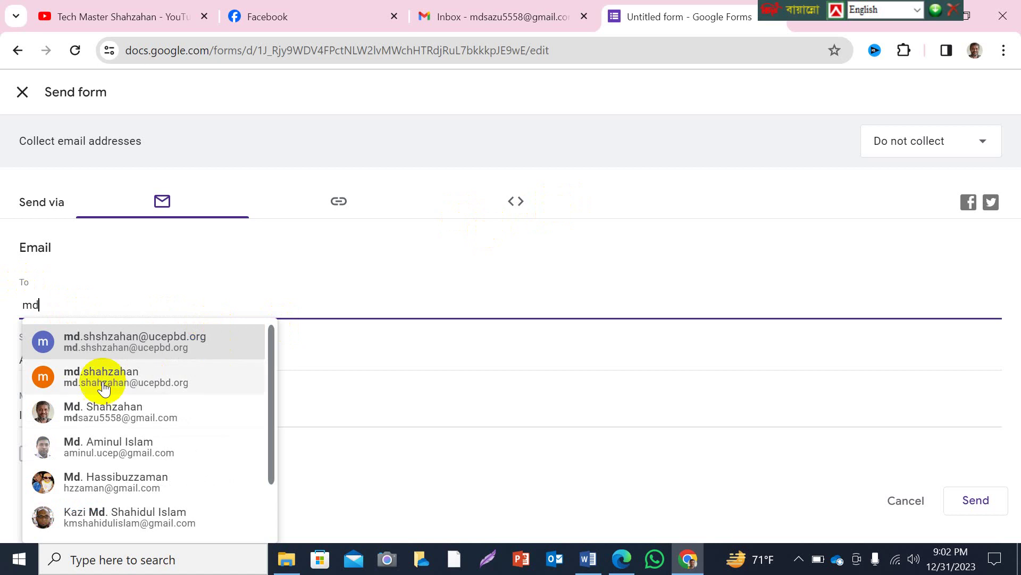
click(107, 341)
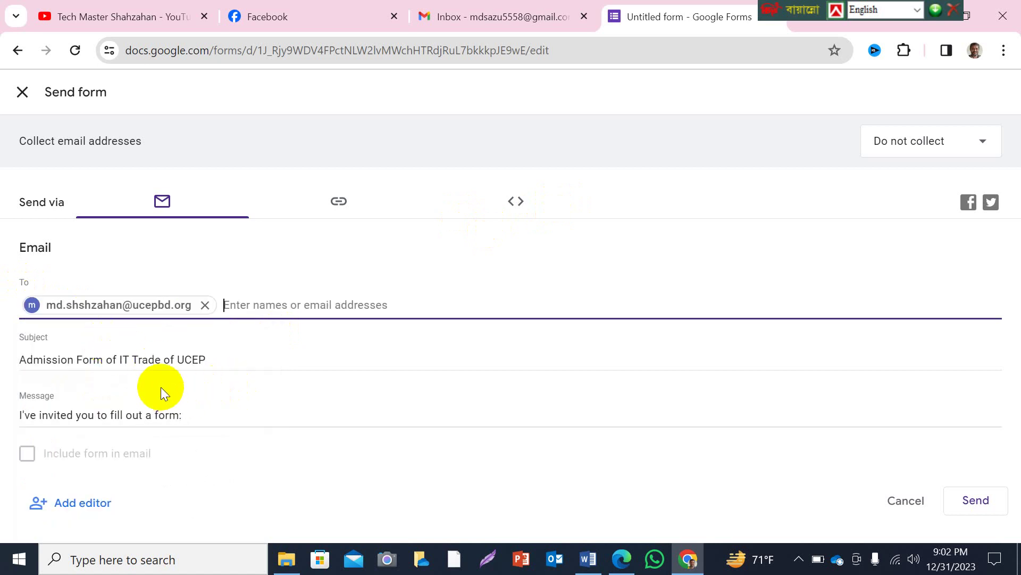
Replace the message with 'Please submit the form accordingly' and send the invitation.
click(94, 415)
drag(188, 414, 12, 432)
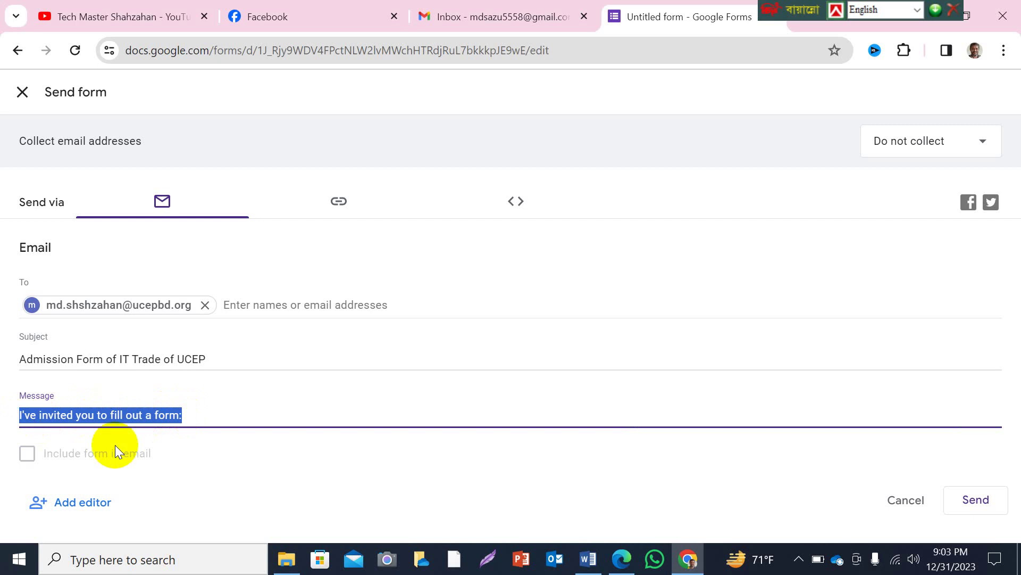
text(Please )
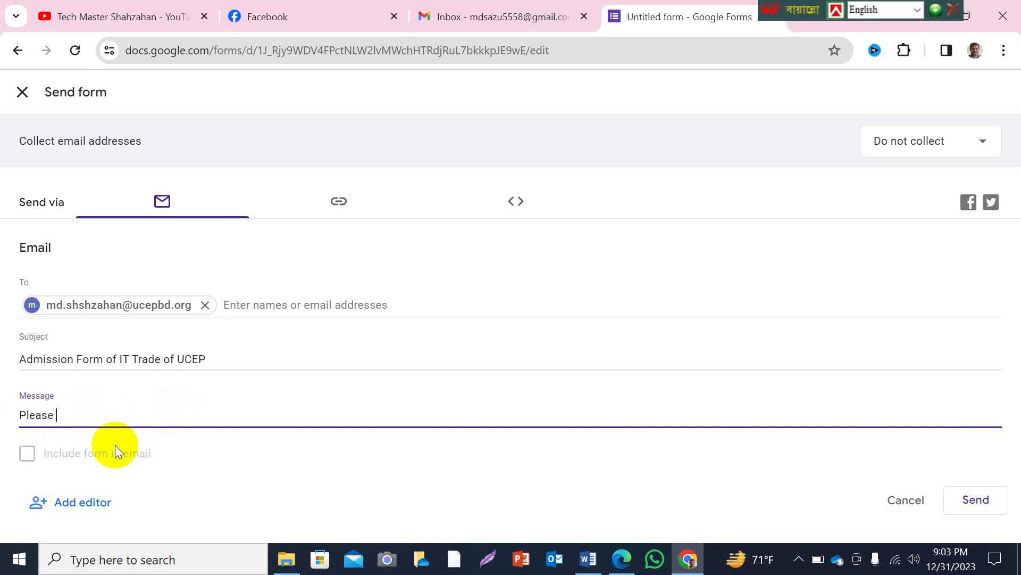
text(subm)
text(it the form acco)
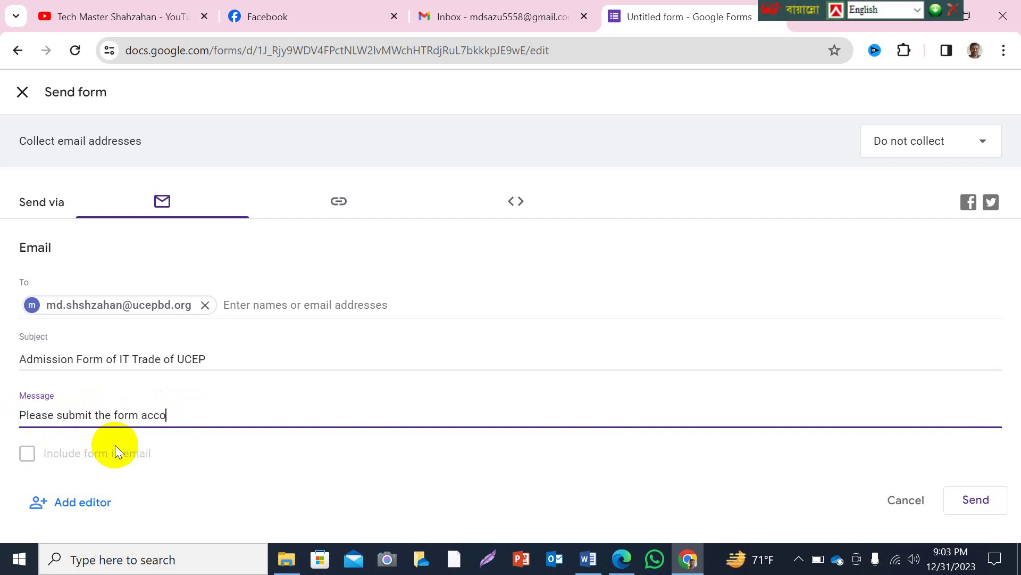
text(rdingly)
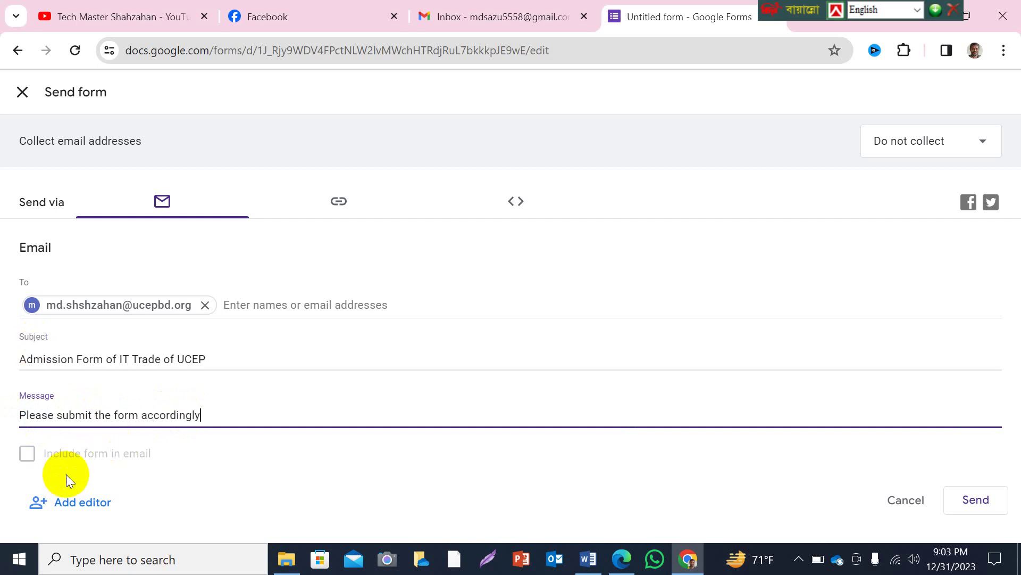
click(971, 504)
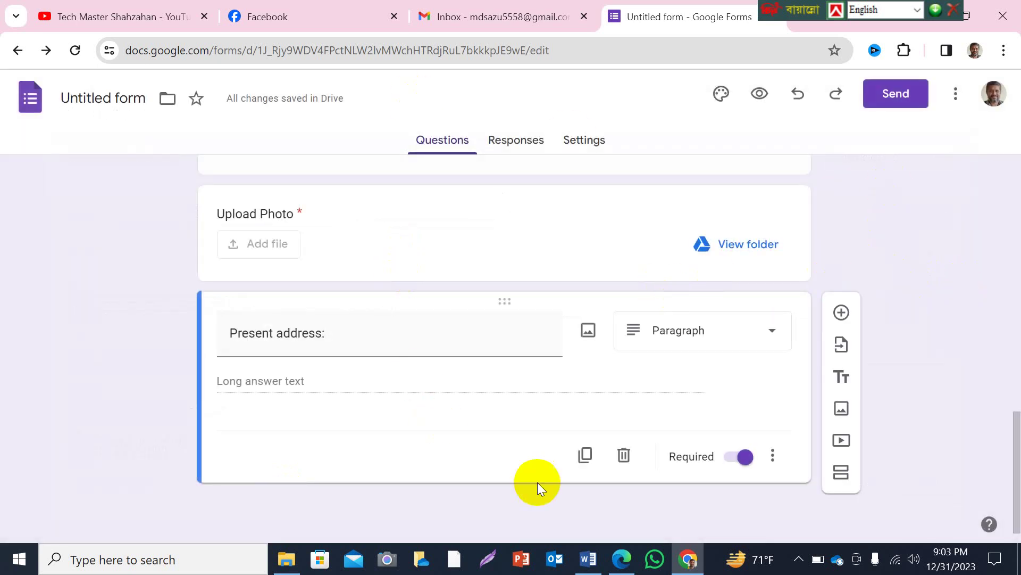
click(621, 556)
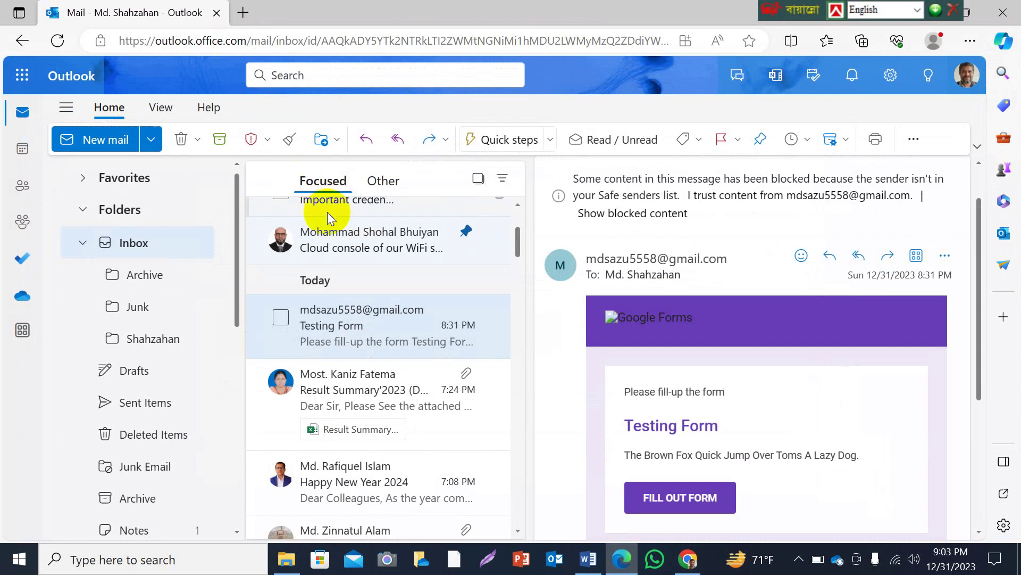
click(57, 39)
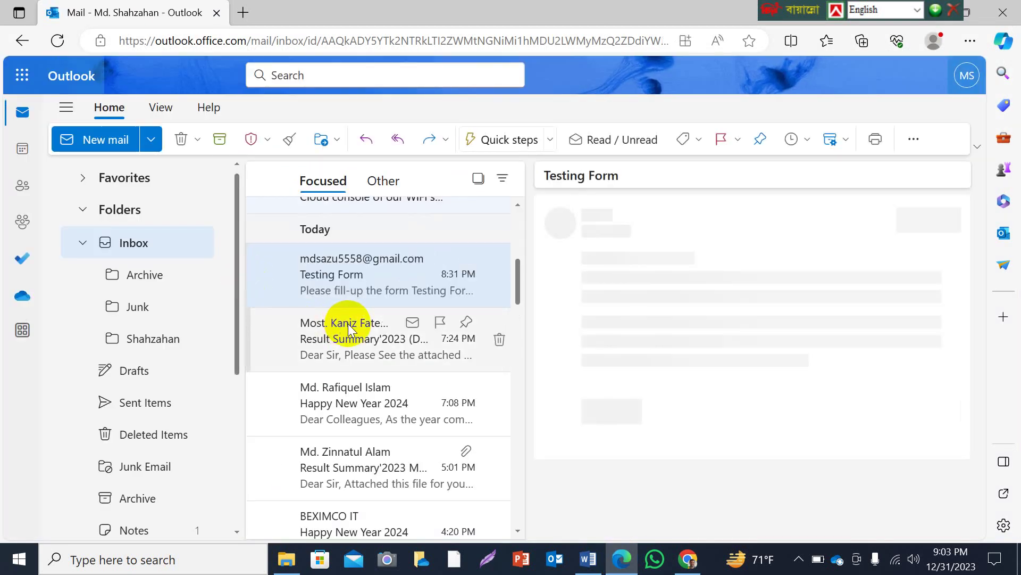
scroll(347, 323, up, 3)
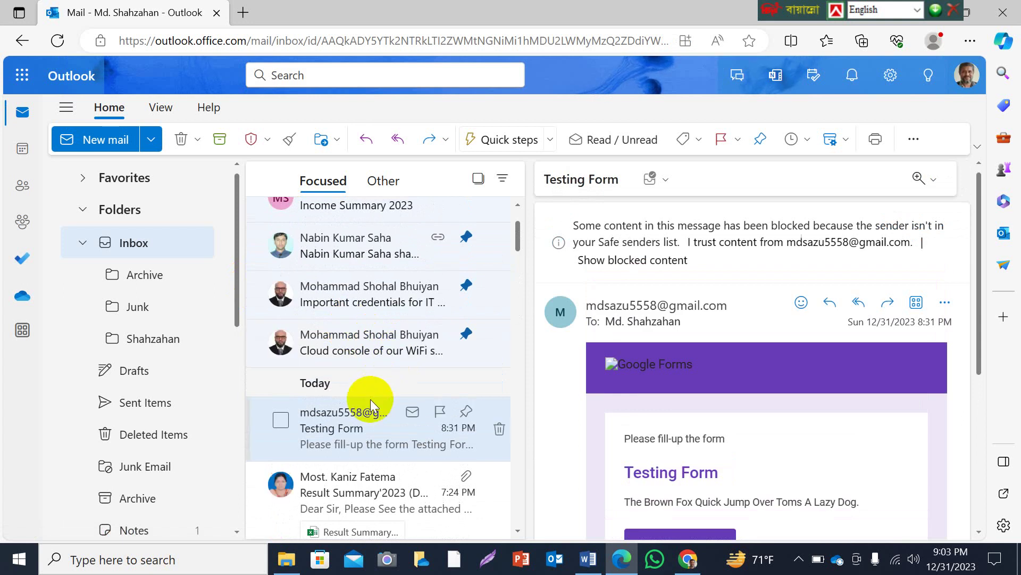
click(58, 40)
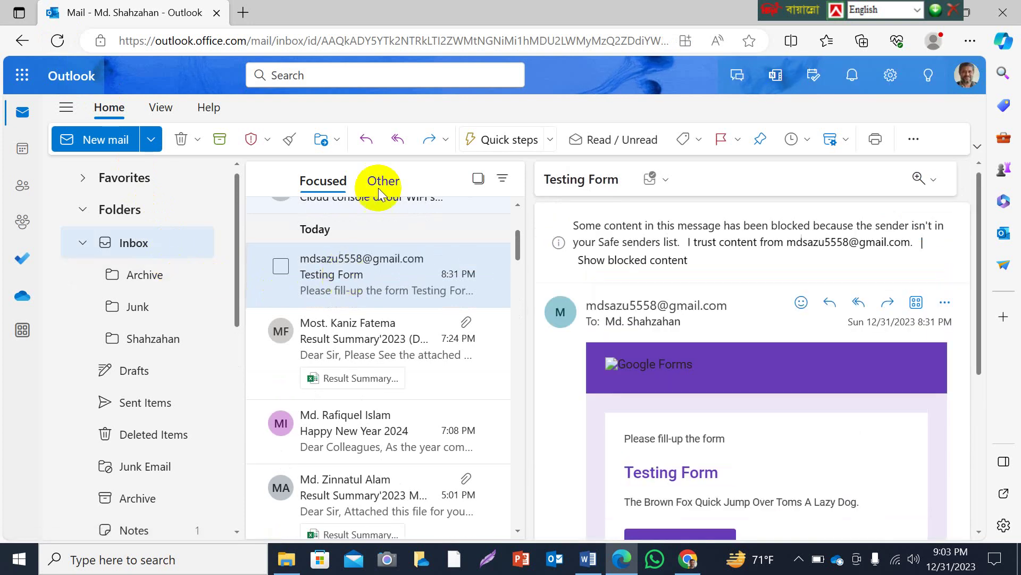
click(687, 559)
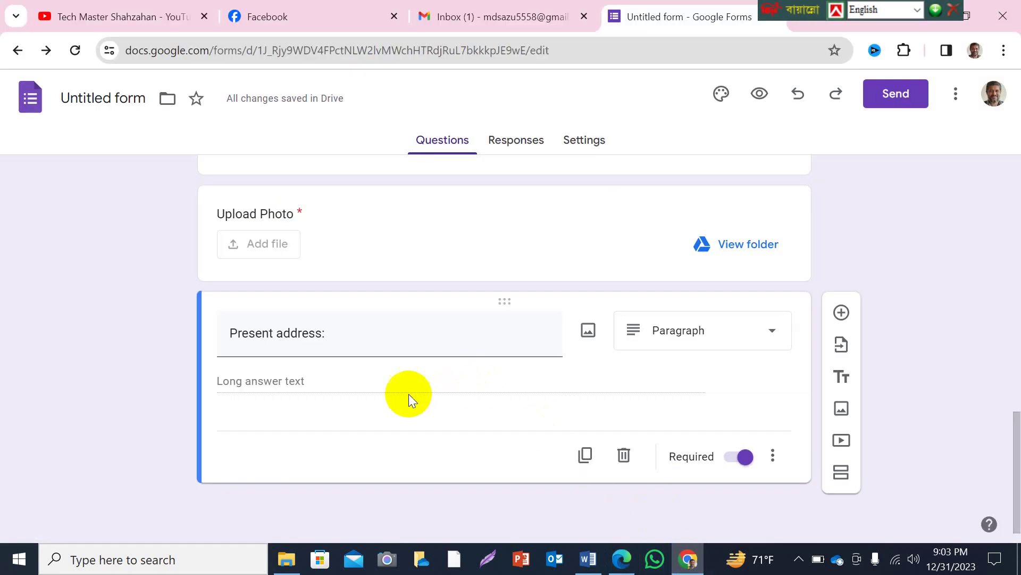
scroll(420, 391, up, 15)
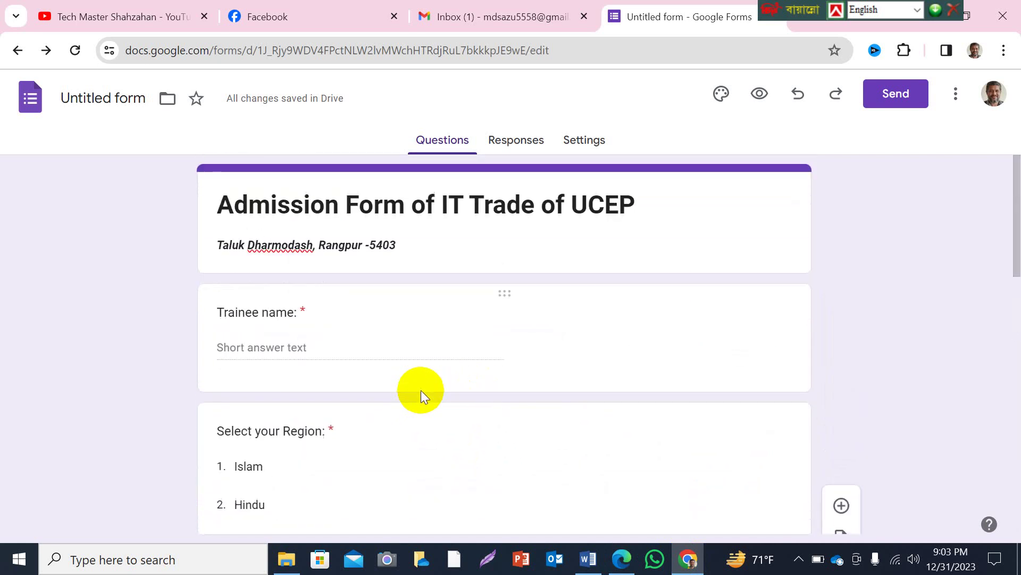
scroll(420, 391, down, 10)
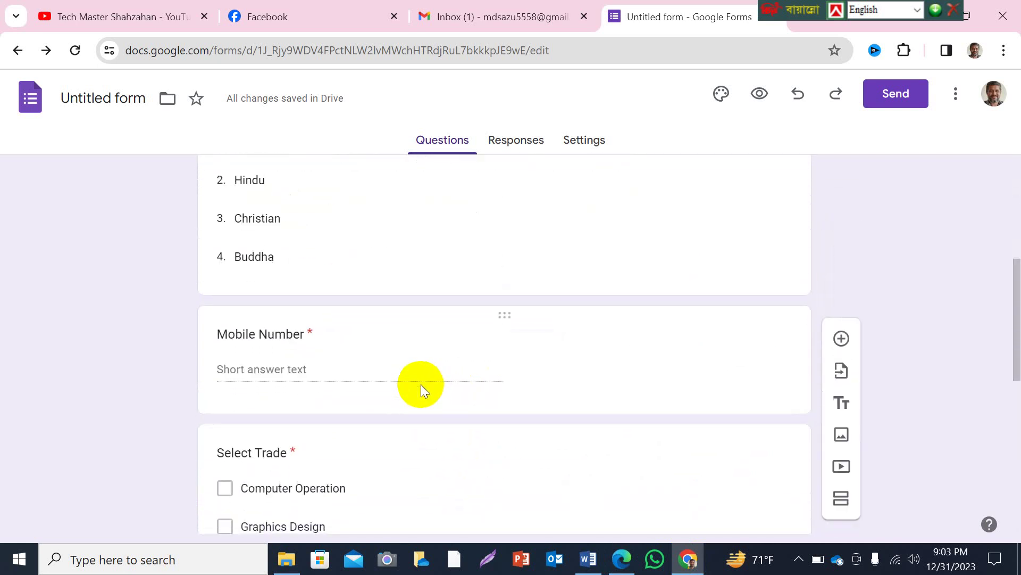
click(621, 558)
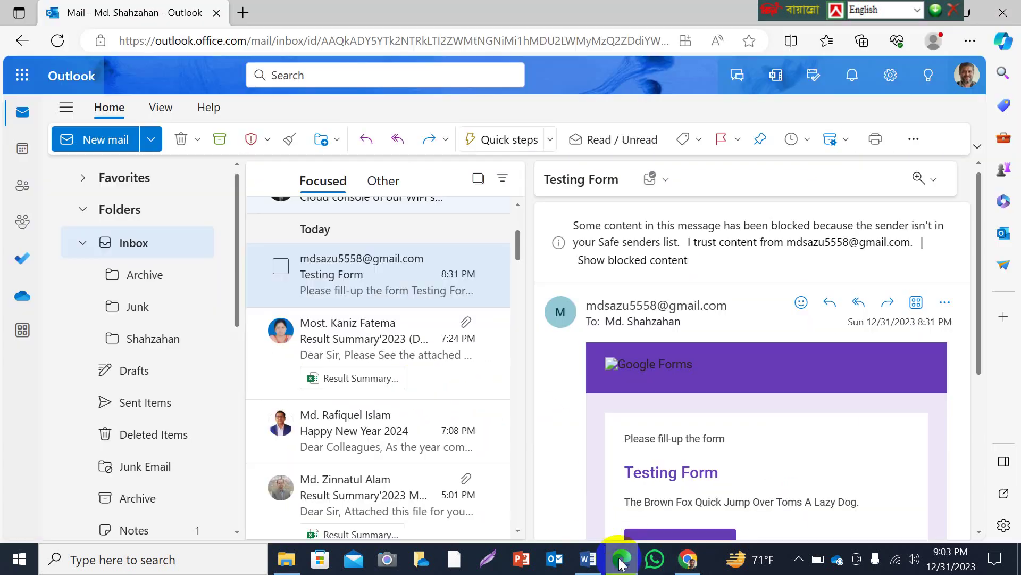
click(57, 40)
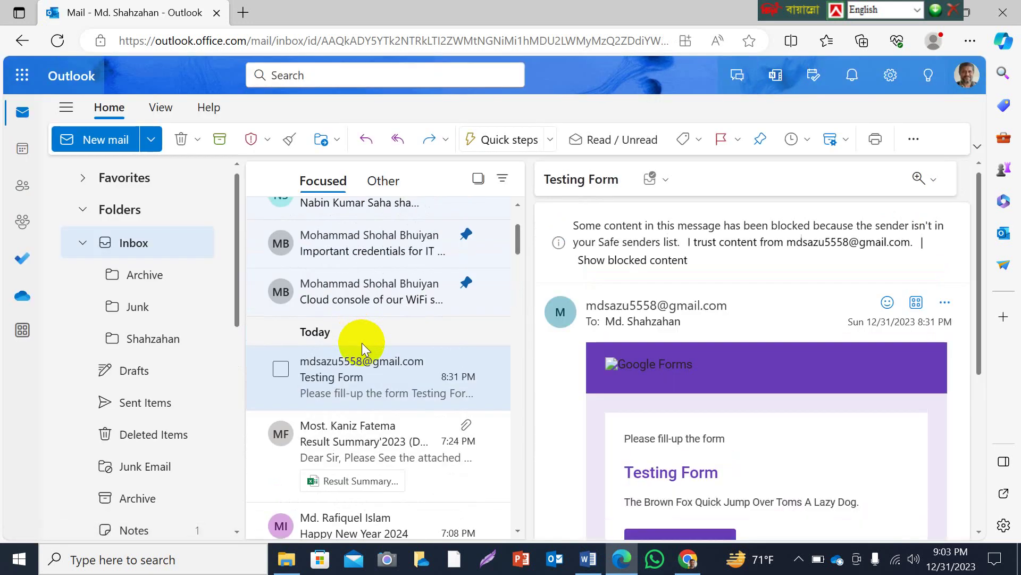
click(243, 12)
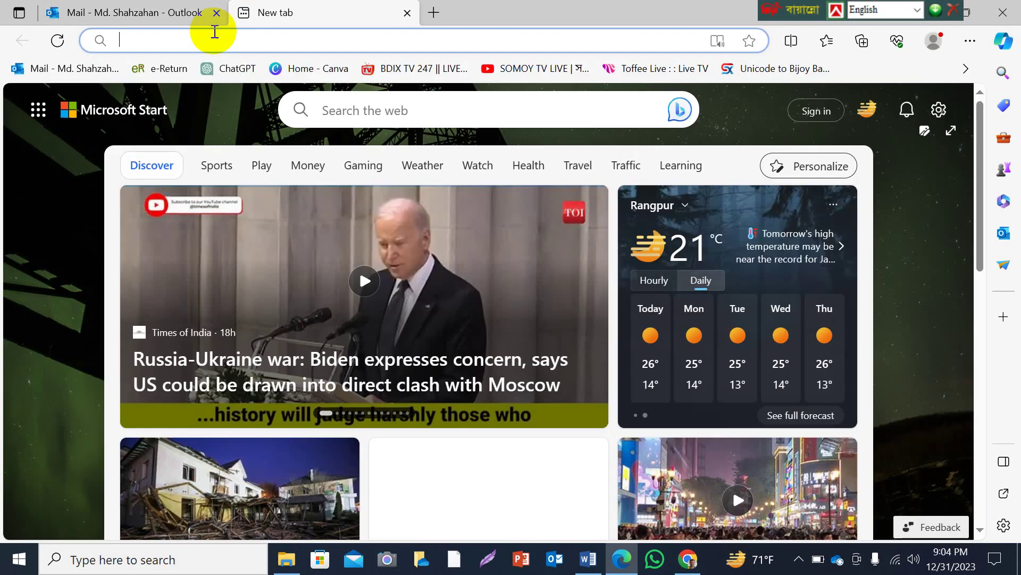
click(81, 71)
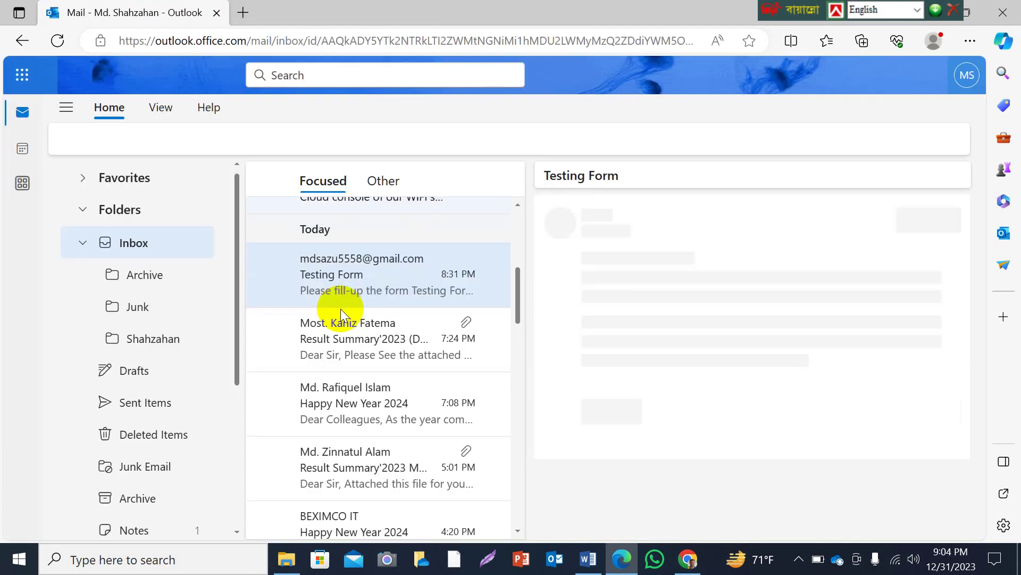
scroll(373, 321, up, 2)
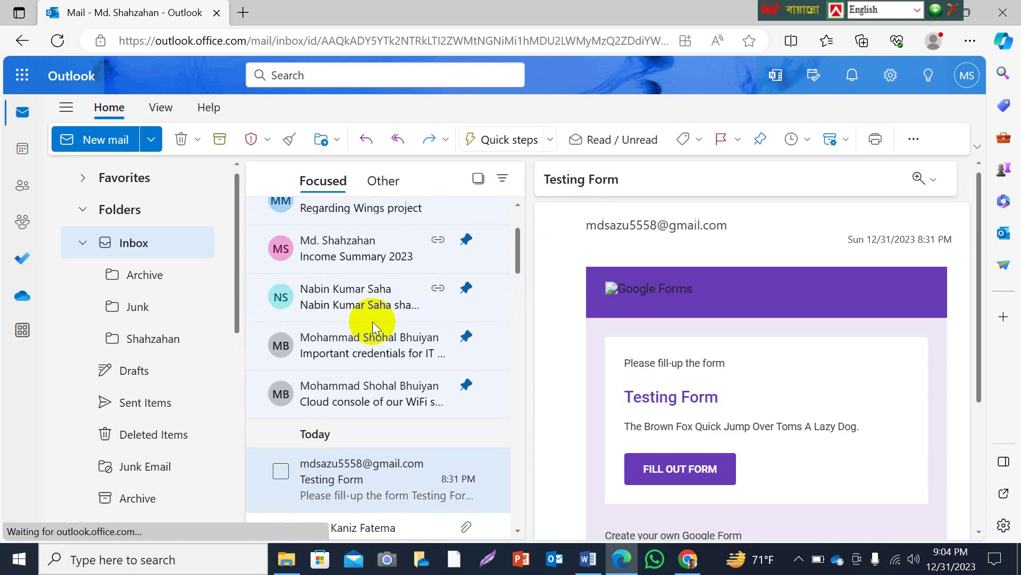
click(687, 556)
scroll(439, 230, down, 3)
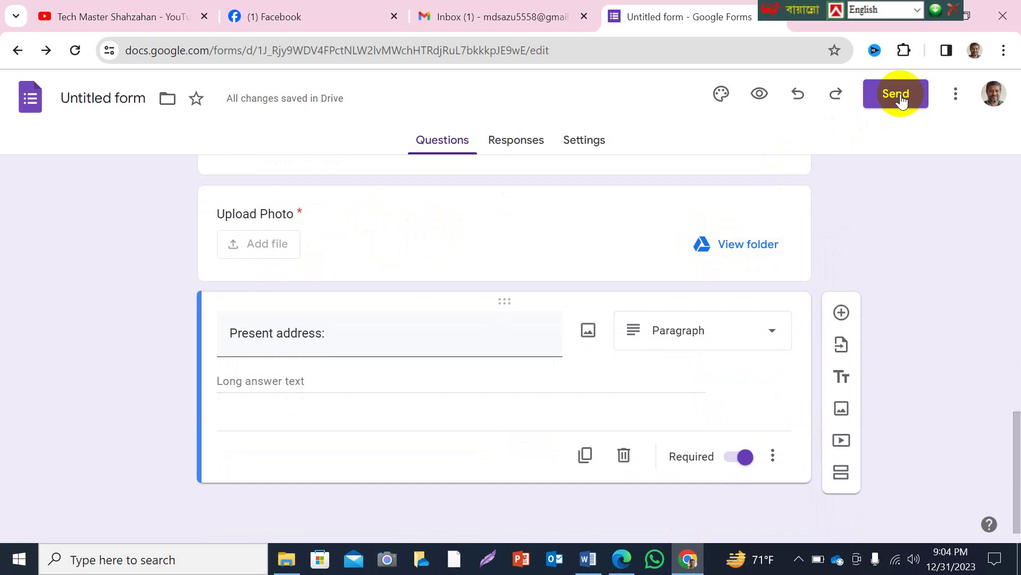
Open the Send dialog again and add a different suggested contact as recipient.
click(900, 95)
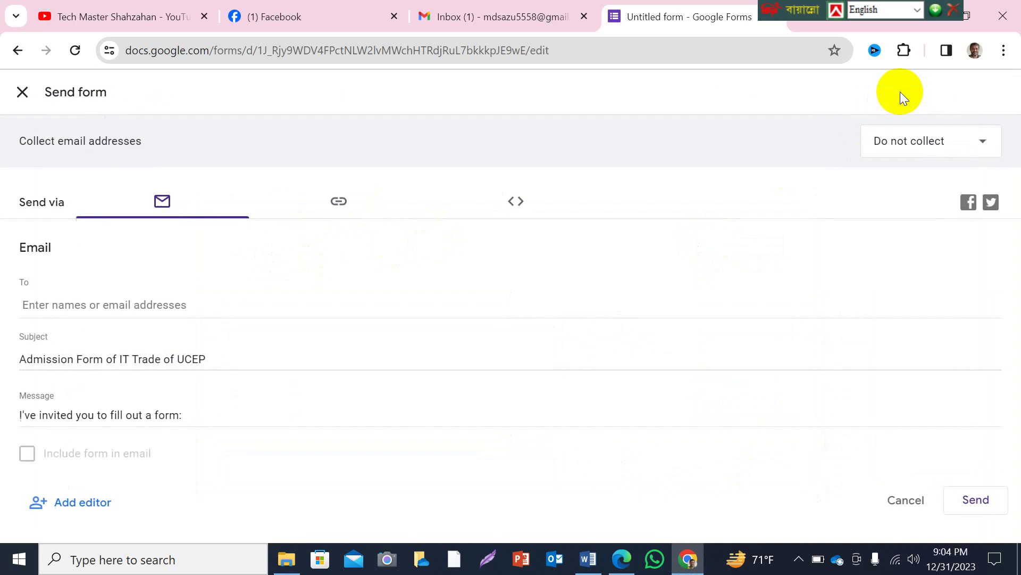
click(106, 304)
text(md)
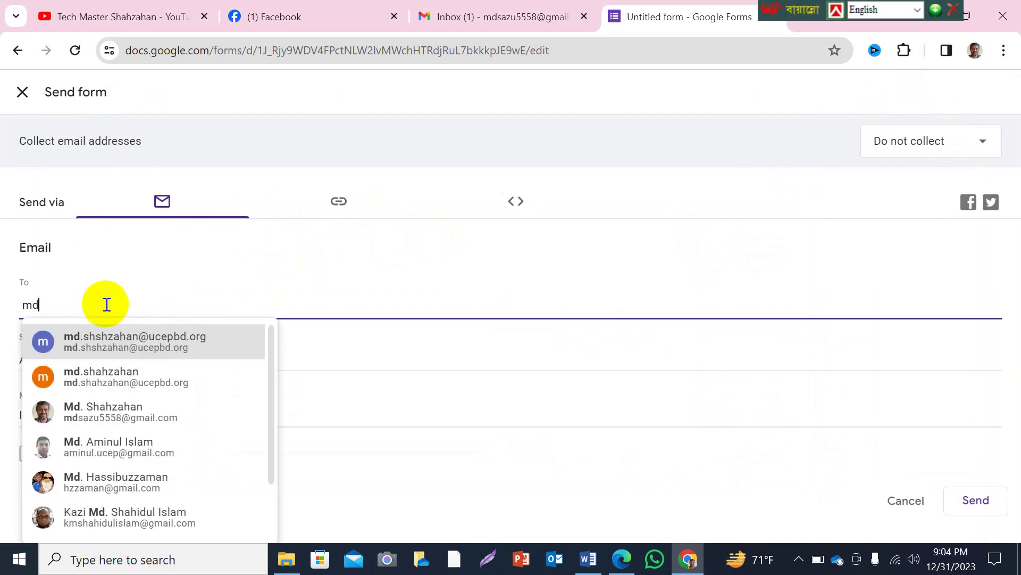
text(.)
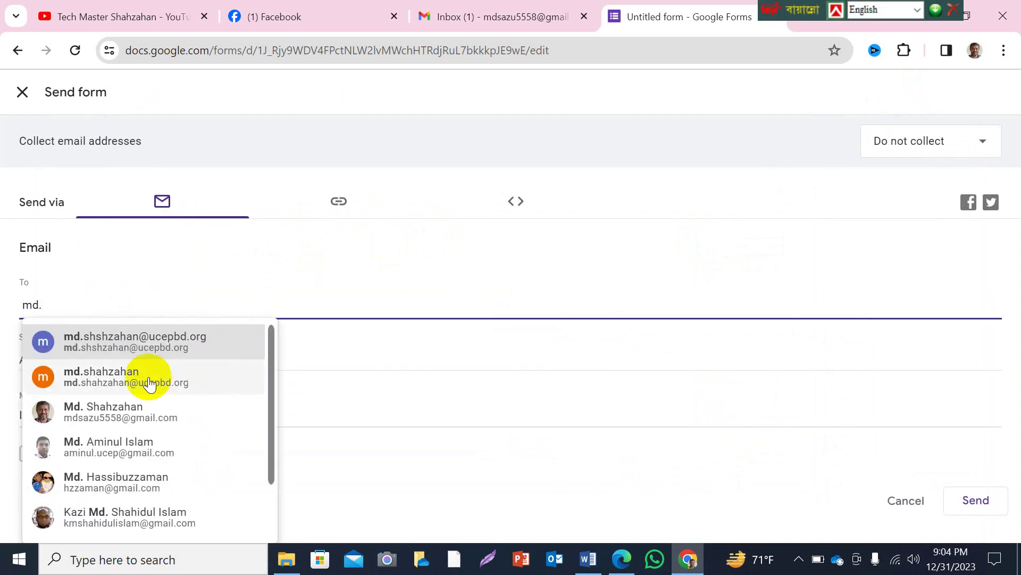
click(106, 374)
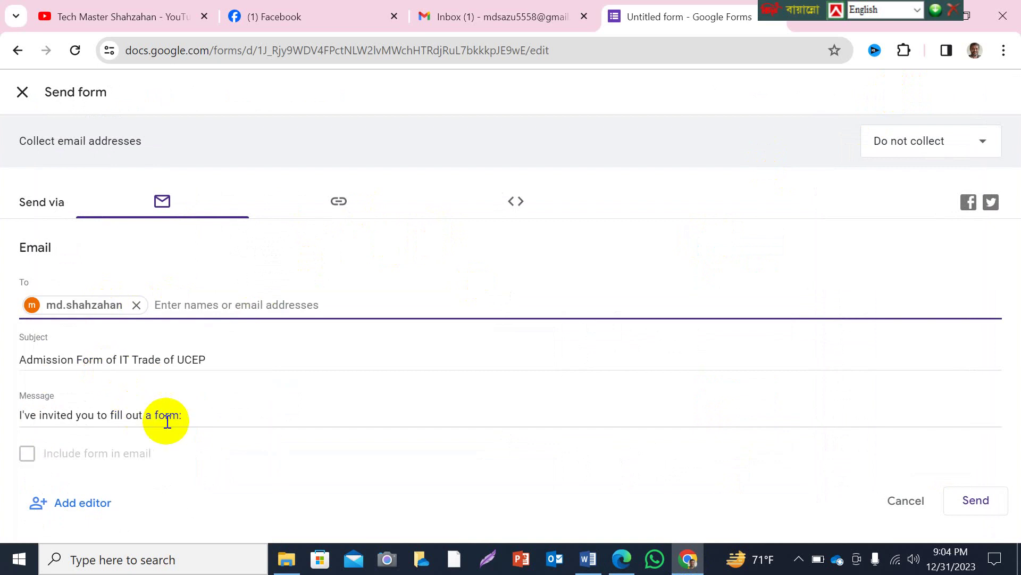
Replace the message with 'Please fill the form', send it, and switch to Outlook.
click(211, 415)
drag(211, 415, 19, 414)
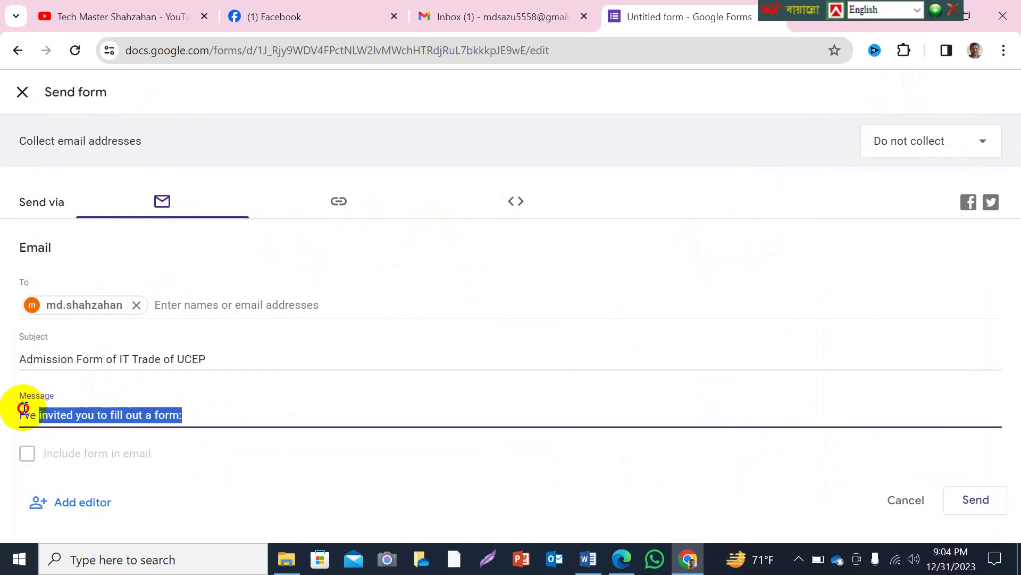
text(Please )
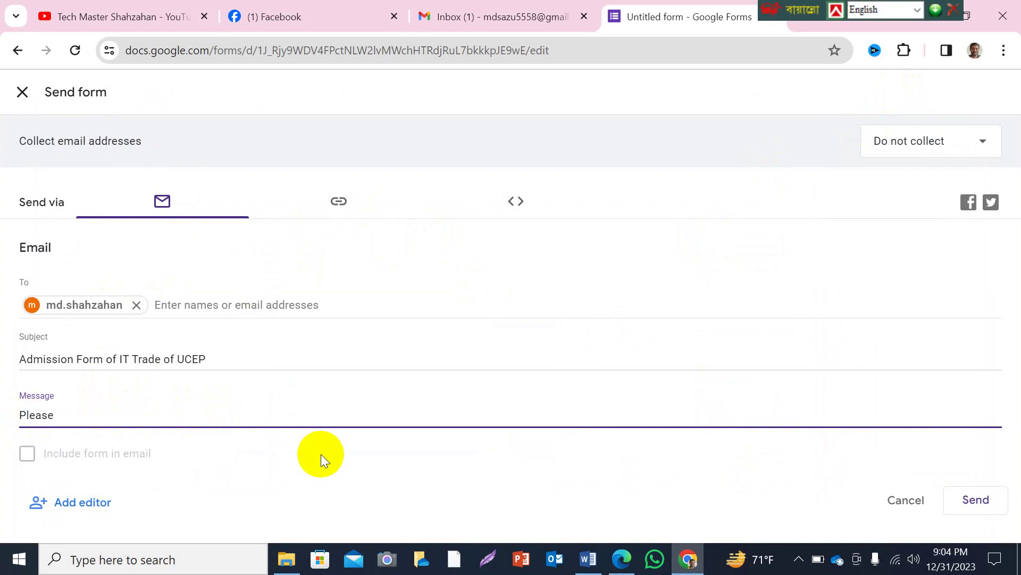
text(fill the form)
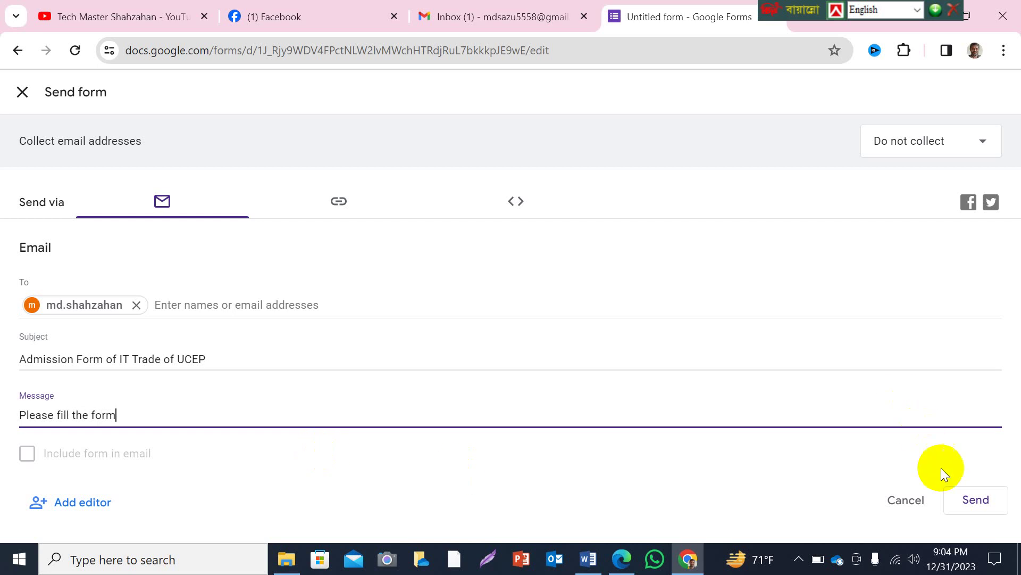
click(964, 496)
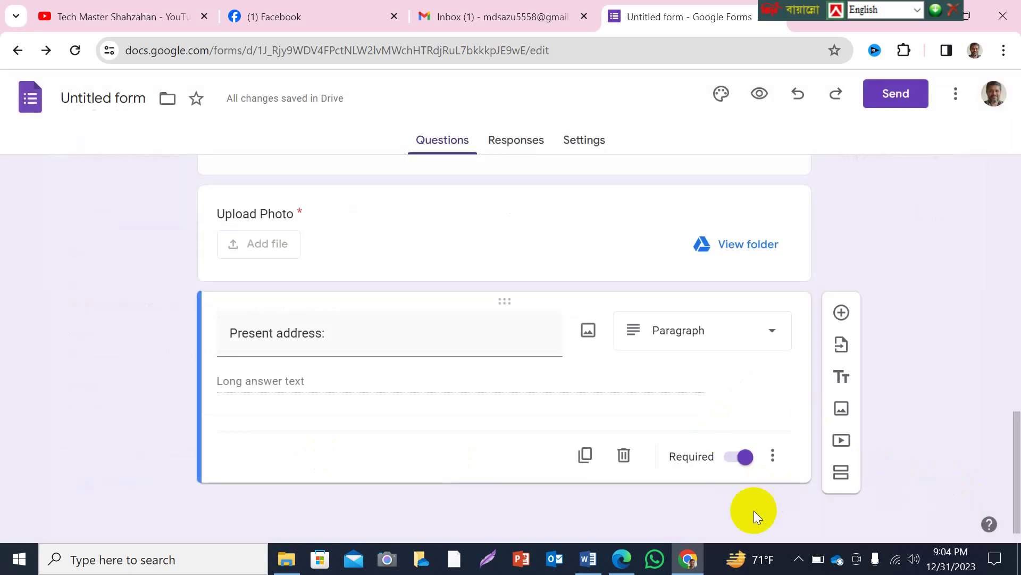
click(621, 558)
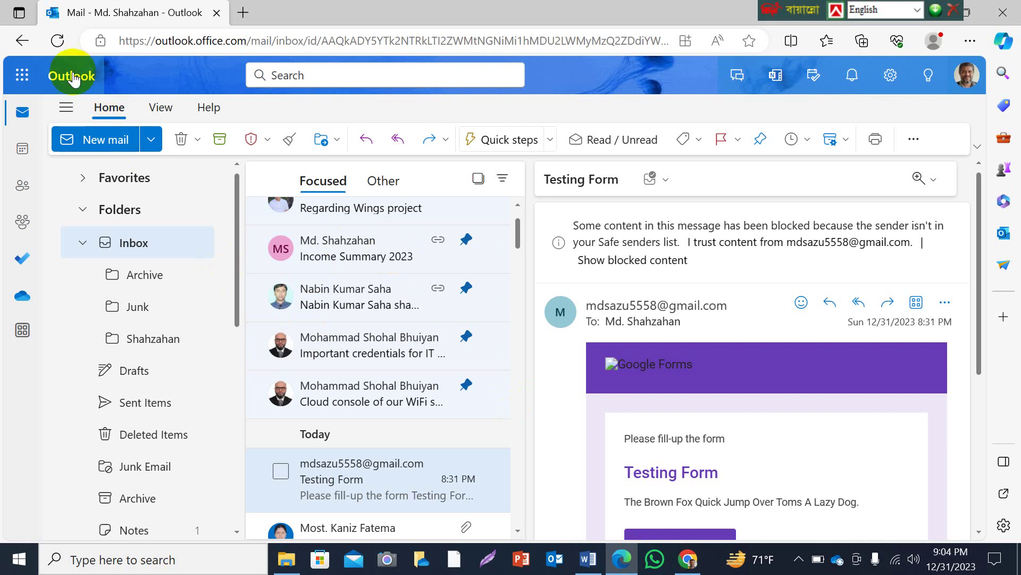
Refresh the inbox, open the 'Admission Form of IT Trade of UCEP' email and choose FILL OUT FORM.
click(56, 41)
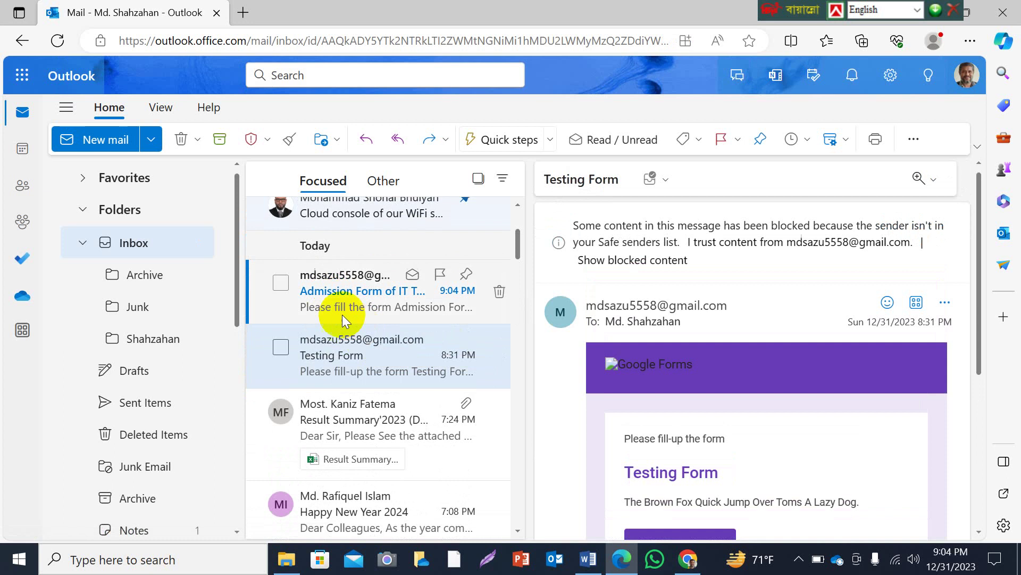
click(342, 310)
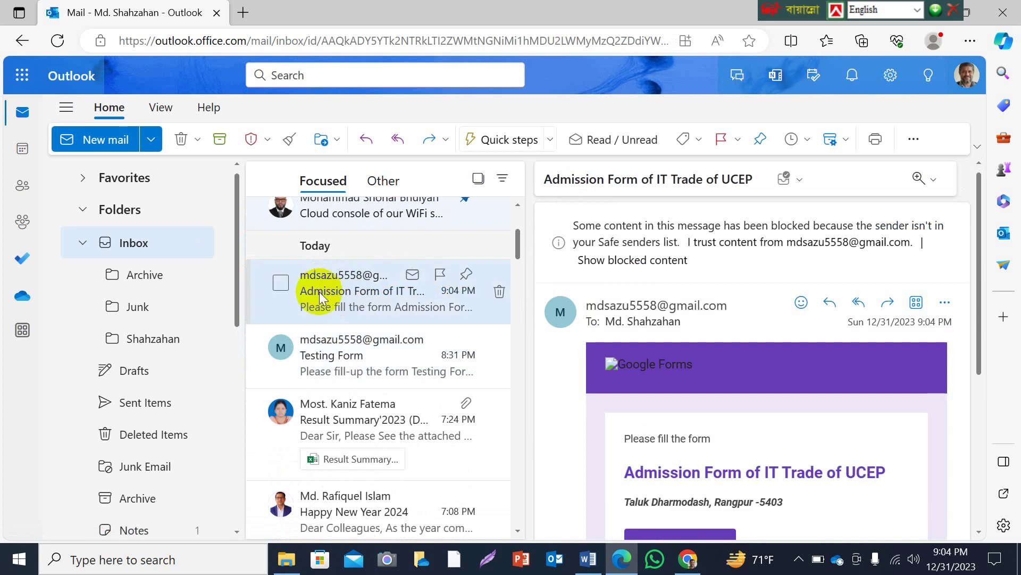
scroll(764, 386, down, 2)
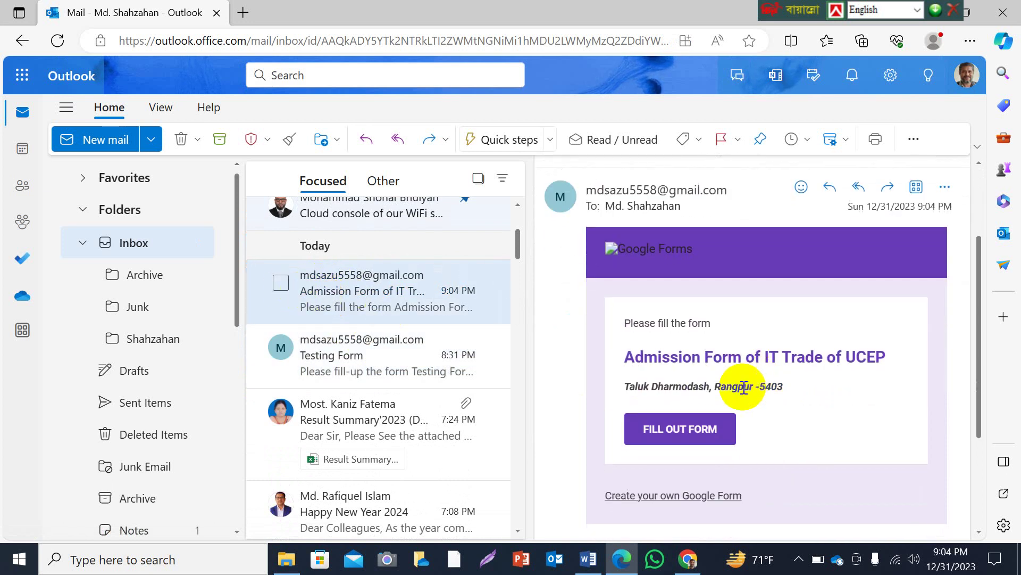
click(670, 432)
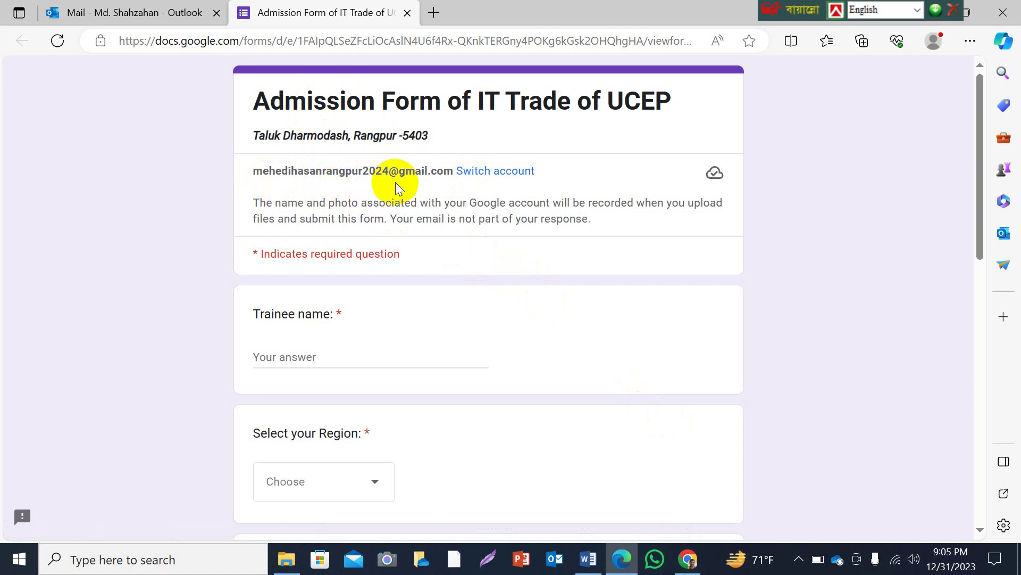
Enter the trainee's full name and choose Islam as the region.
scroll(393, 178, down, 15)
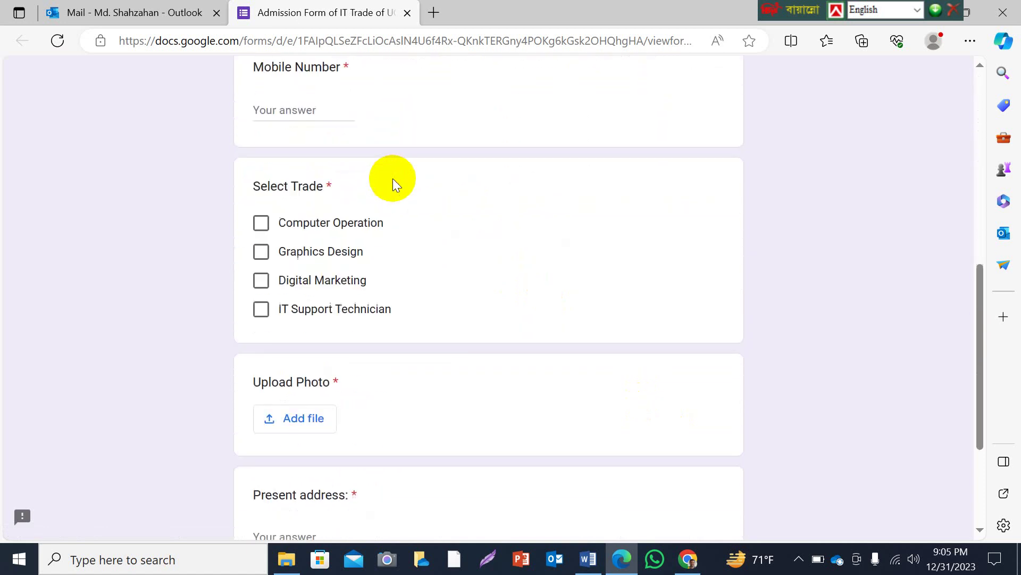
scroll(392, 180, up, 15)
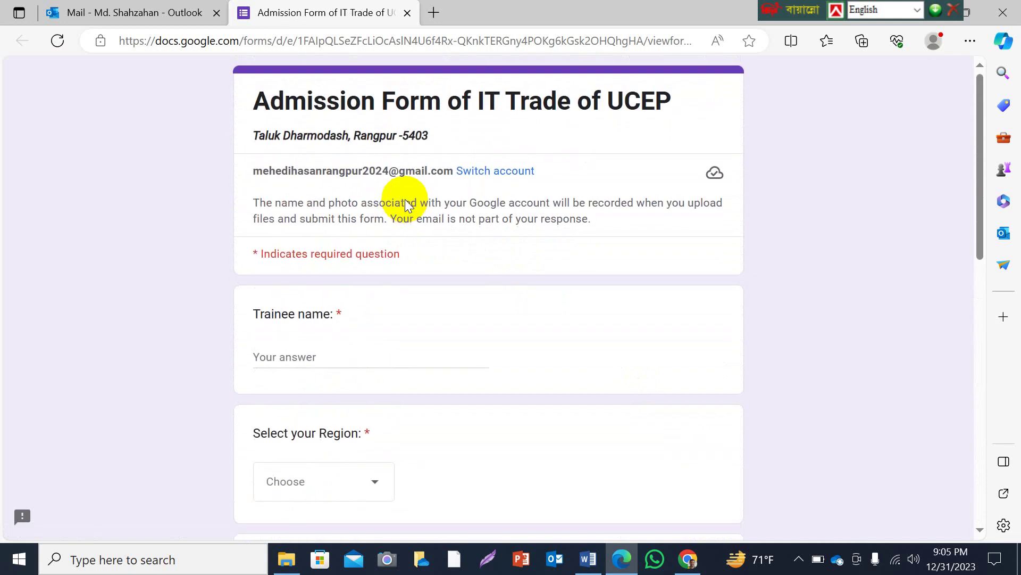
click(306, 357)
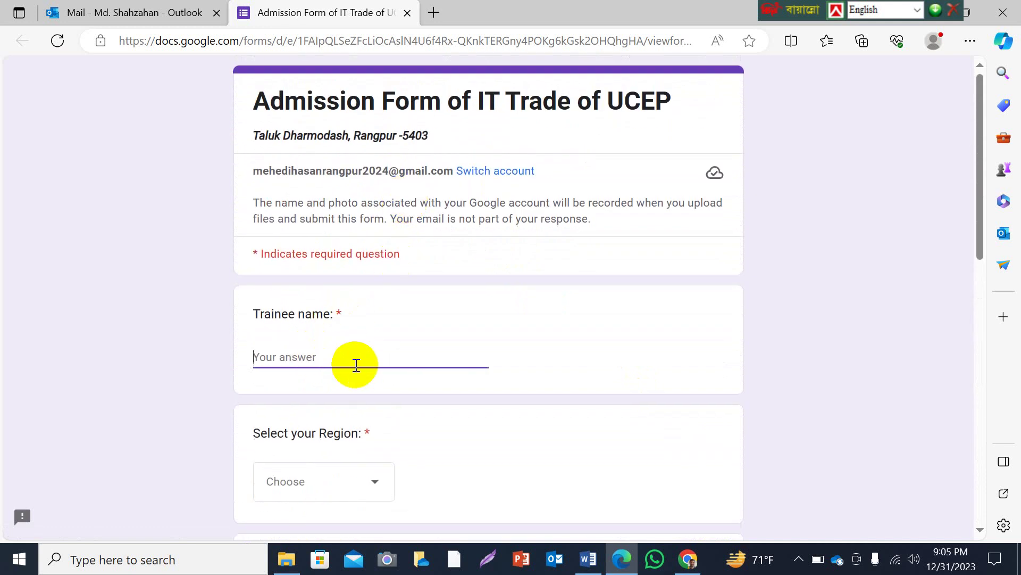
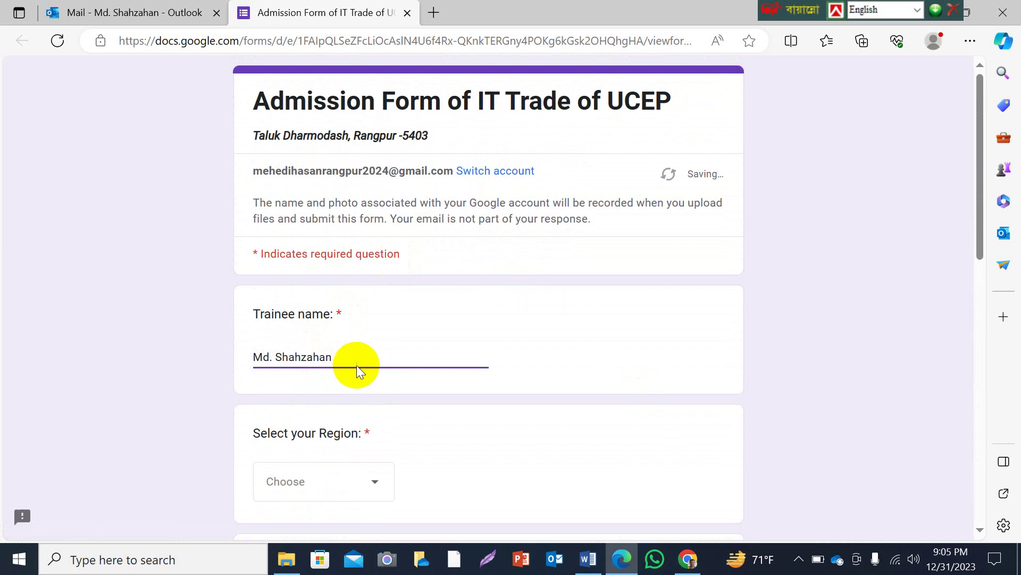
scroll(367, 389, down, 1)
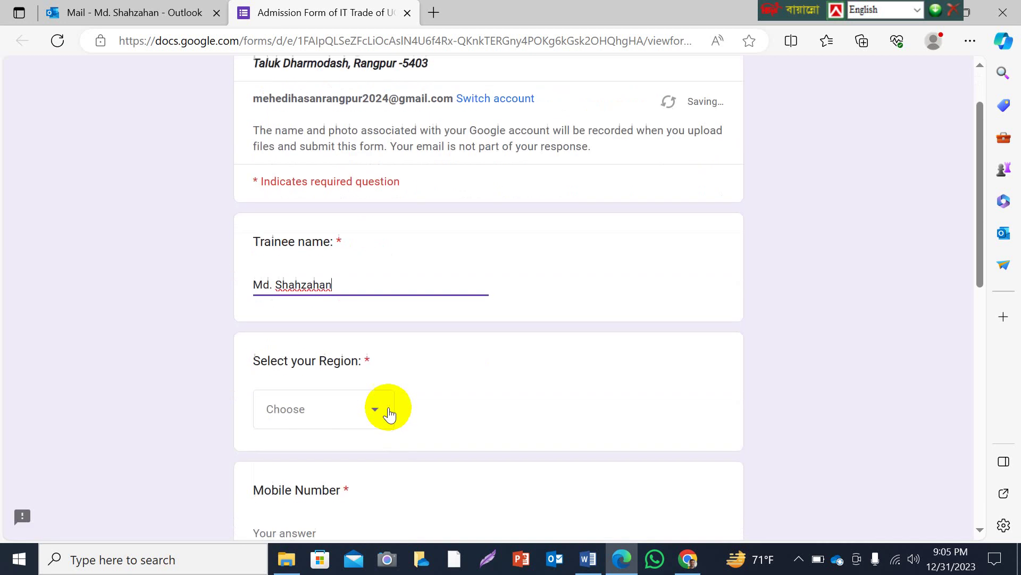
click(373, 414)
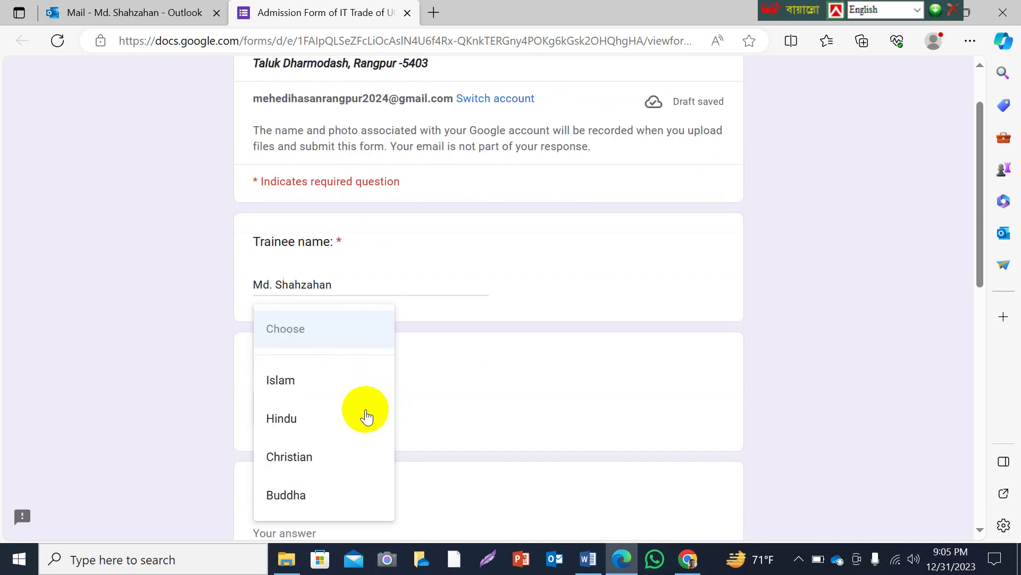
click(293, 382)
Enter the trainee's mobile number.
scroll(452, 410, down, 3)
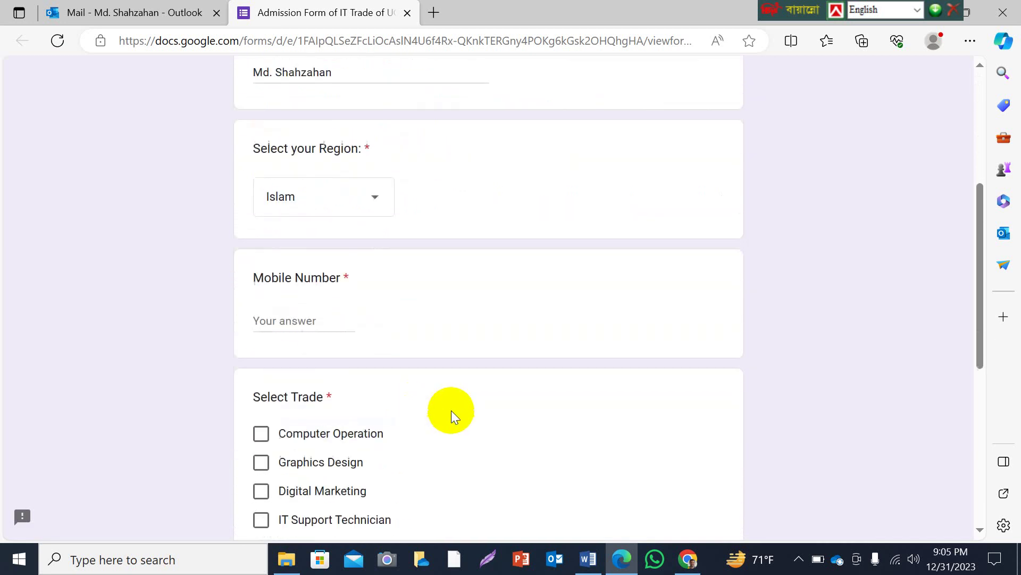
click(324, 317)
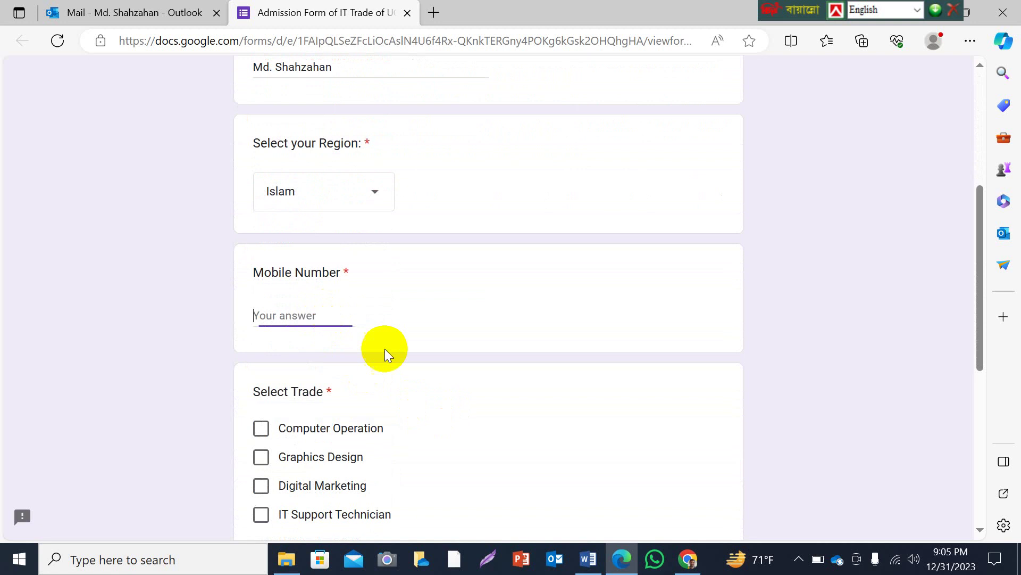
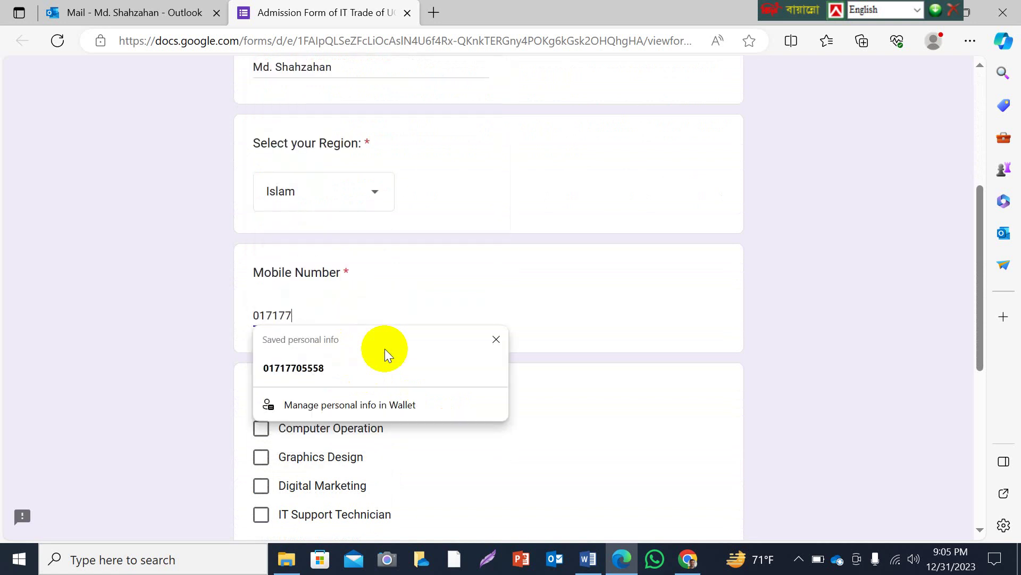
click(135, 417)
Tick Digital Marketing and Computer Operation as trades and begin the photo upload.
scroll(340, 413, down, 1)
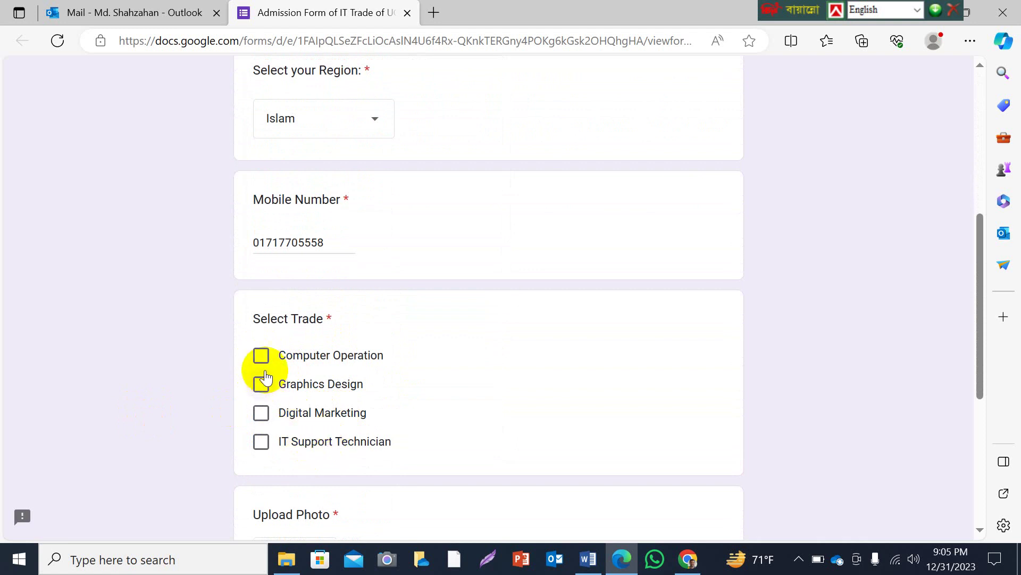
click(261, 416)
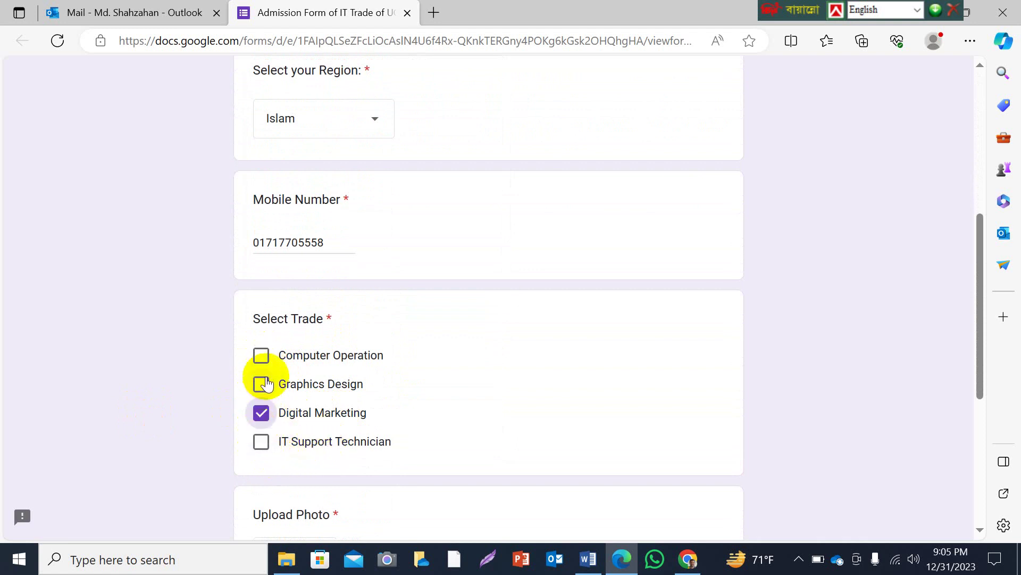
click(261, 355)
scroll(414, 442, down, 2)
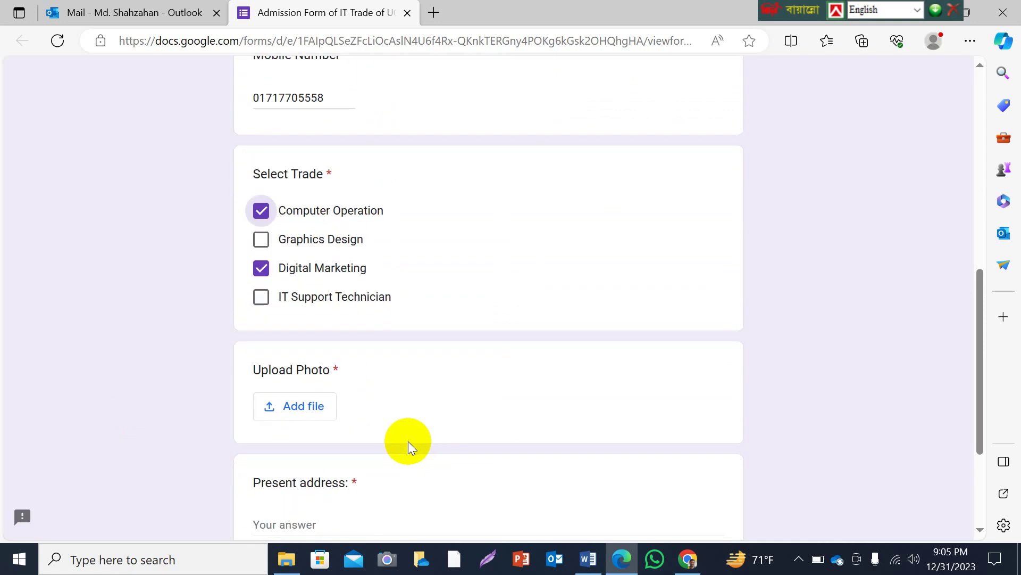
click(313, 410)
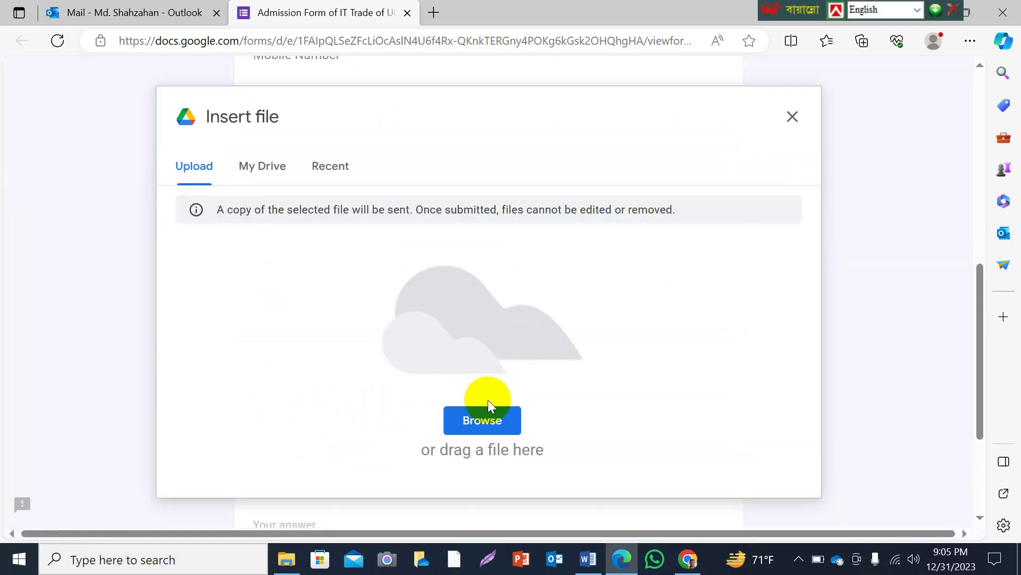
Browse to the photo file on the computer and upload it.
click(481, 420)
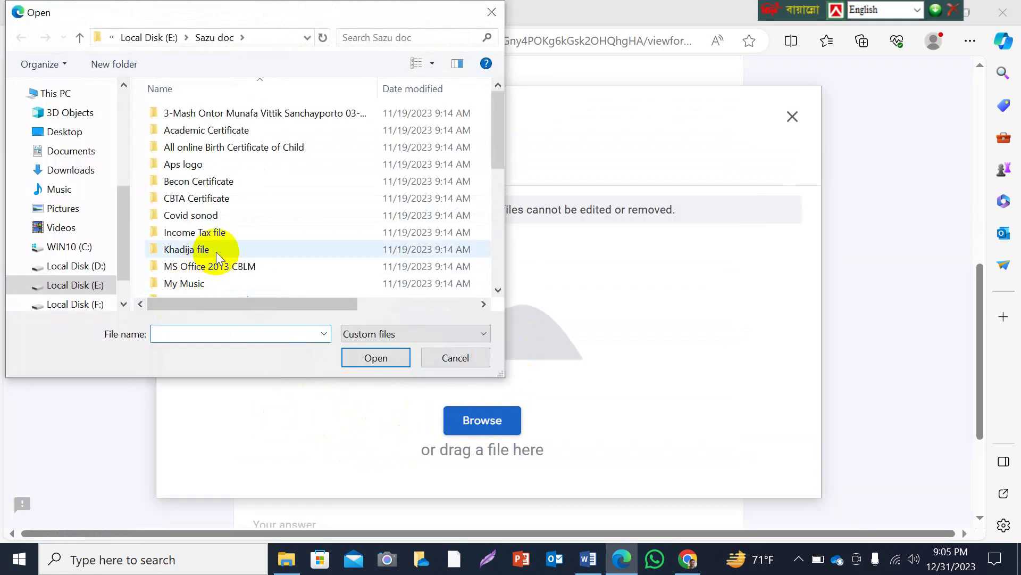
scroll(213, 248, down, 5)
click(181, 239)
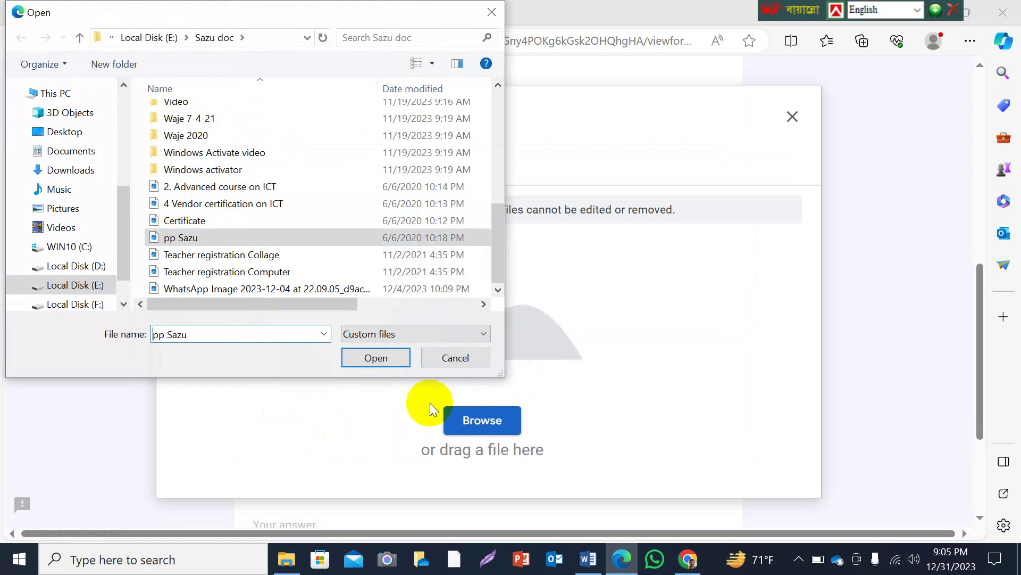
click(376, 357)
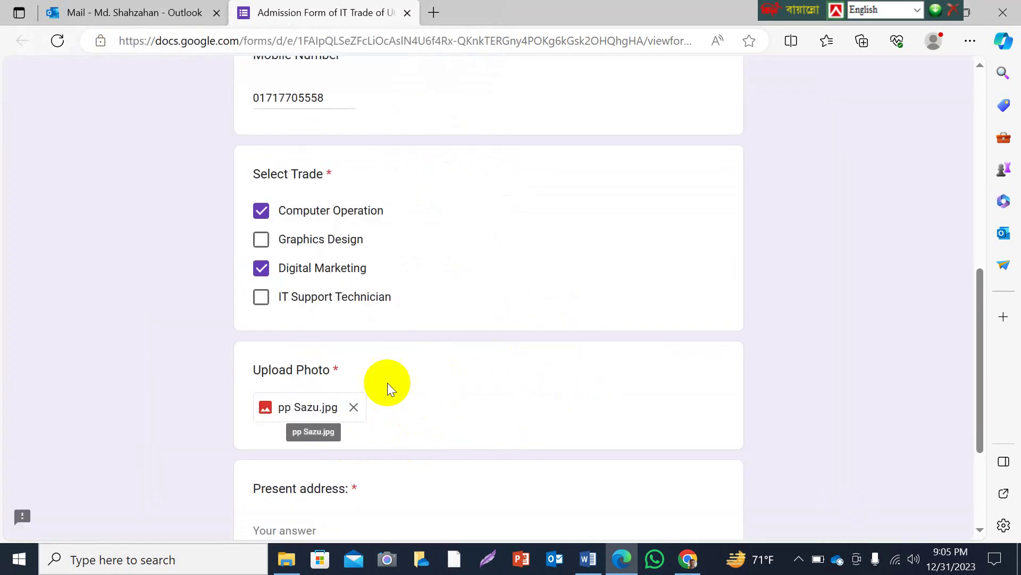
Fill in the present address, submit the form, and return to the Chrome editor.
scroll(463, 400, down, 2)
scroll(464, 400, down, 2)
click(326, 350)
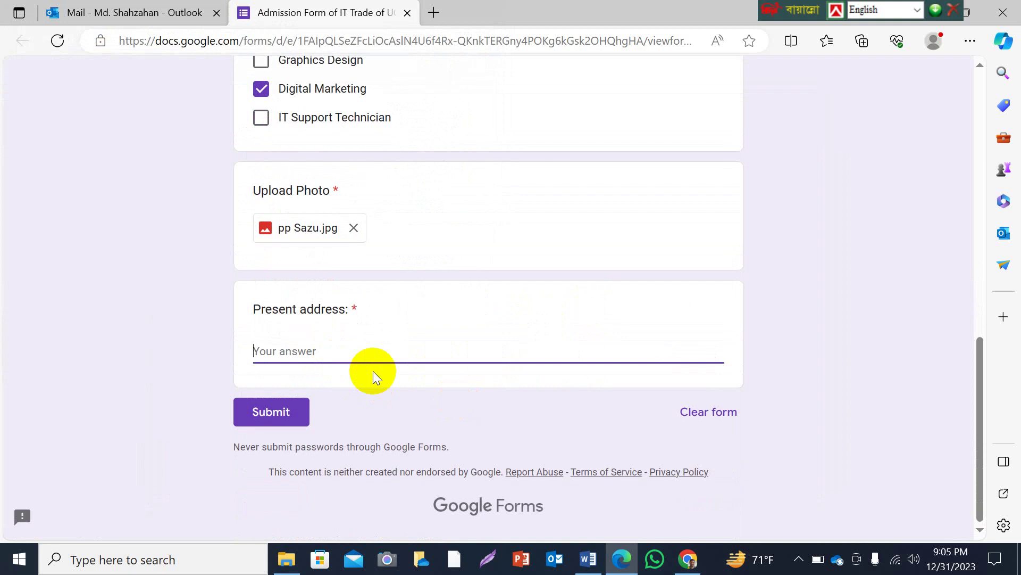
text(Rangpur, Bang;l)
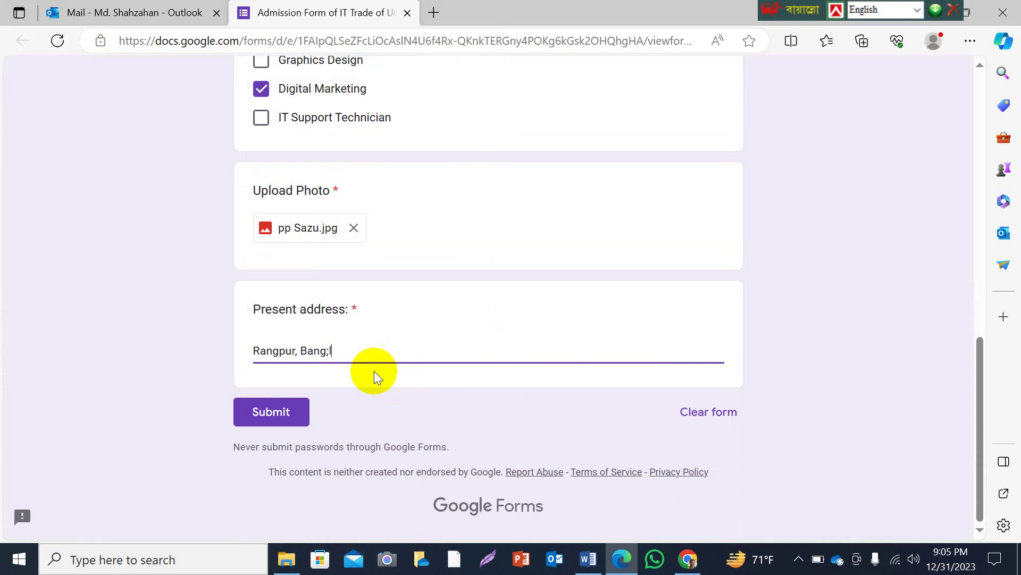
key(BackSpace)
key(BackSpace)
text(ladesg)
key(BackSpace)
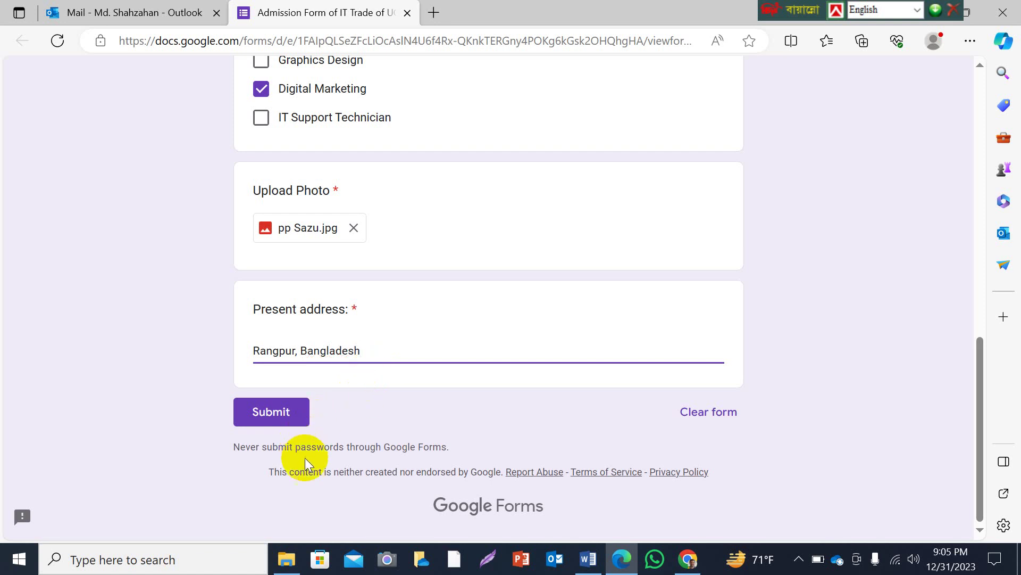
click(273, 415)
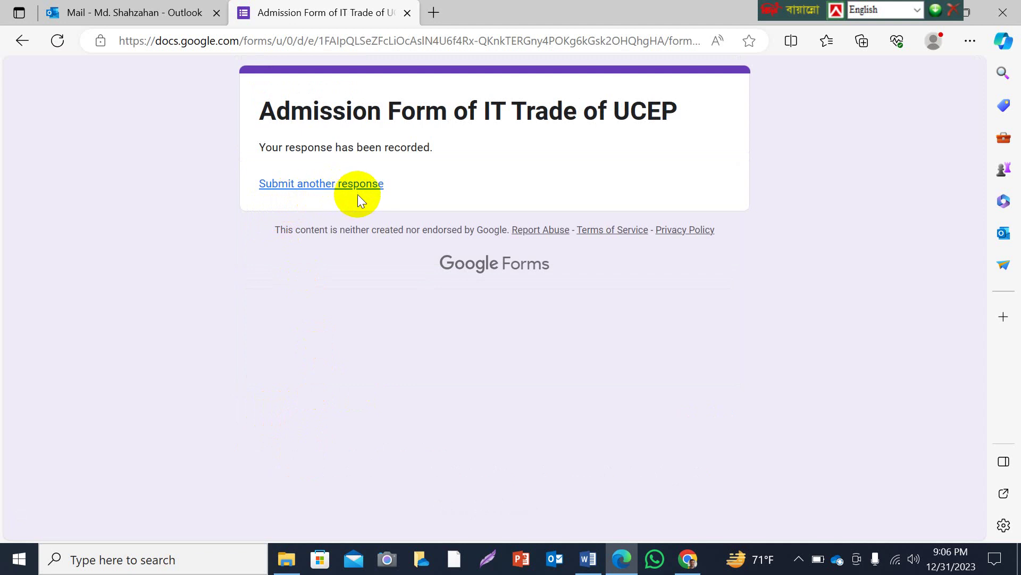
click(687, 558)
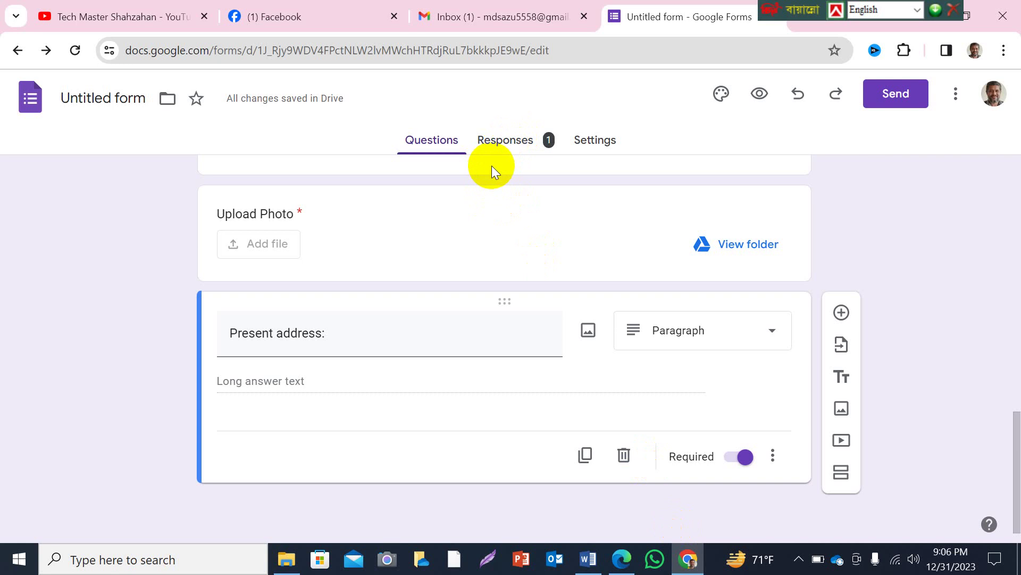
Scroll through the Responses summary of the single submission down to Present address.
click(518, 144)
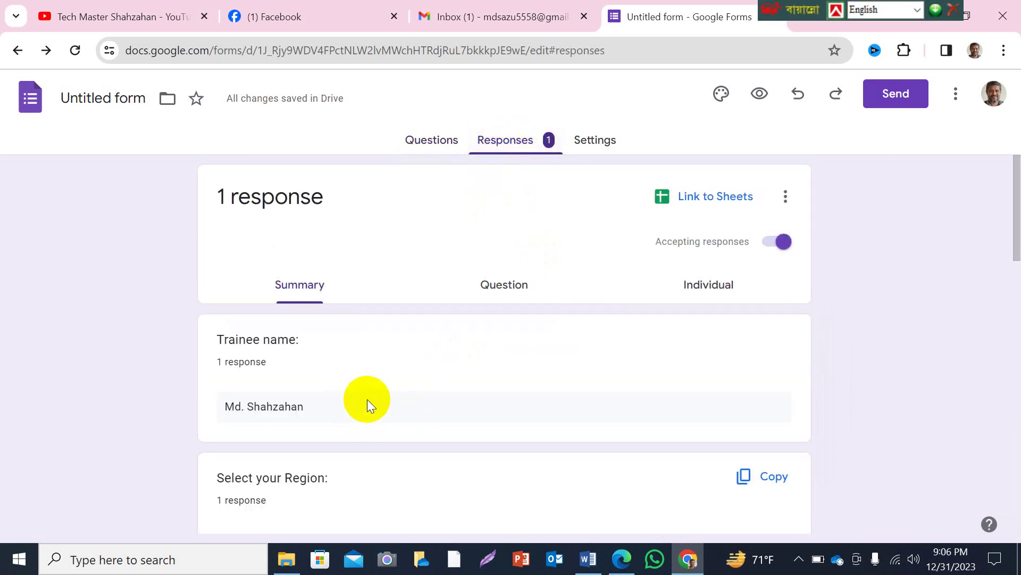
scroll(367, 400, down, 1)
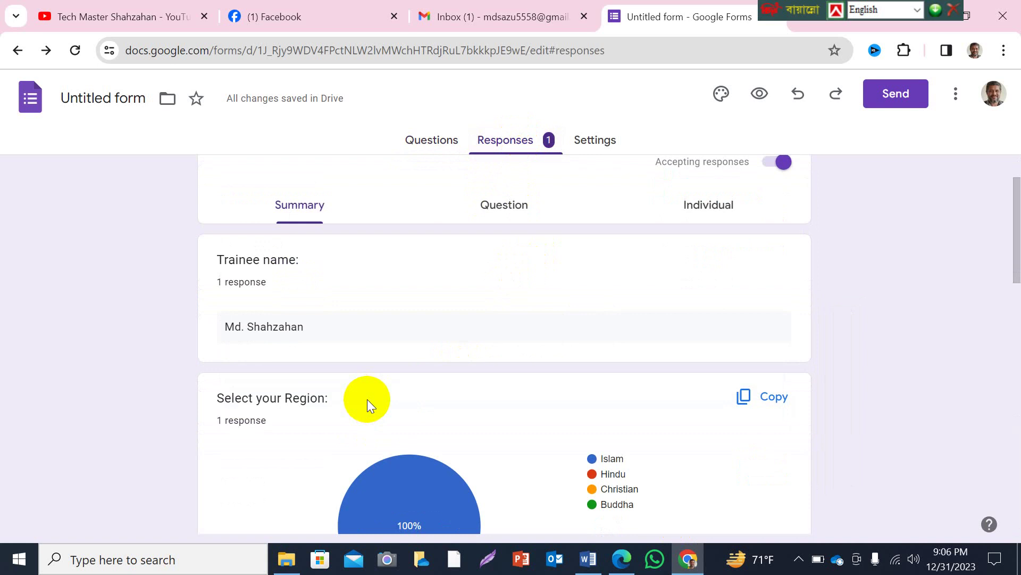
scroll(366, 341, down, 1)
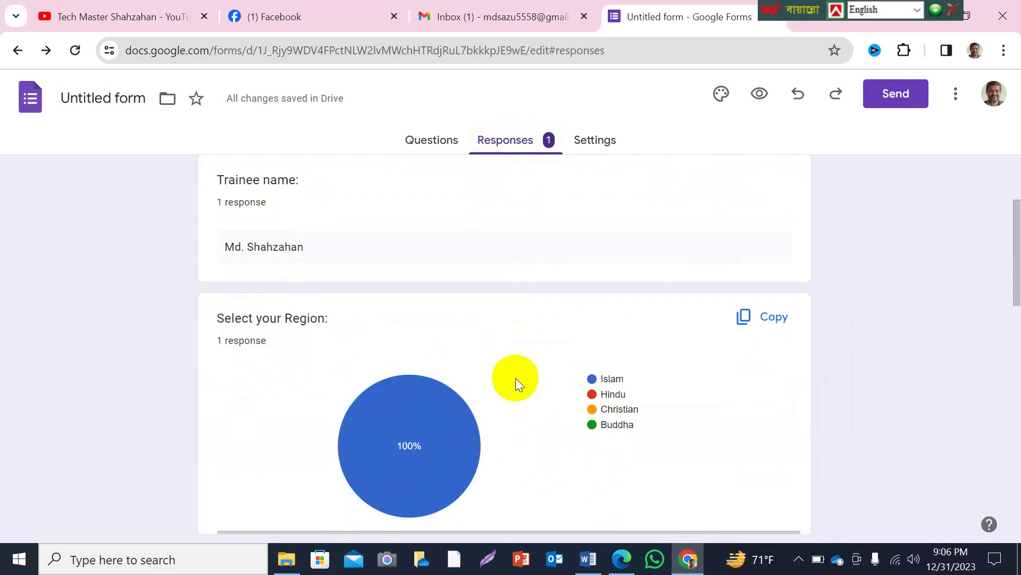
mouse_move(424, 418)
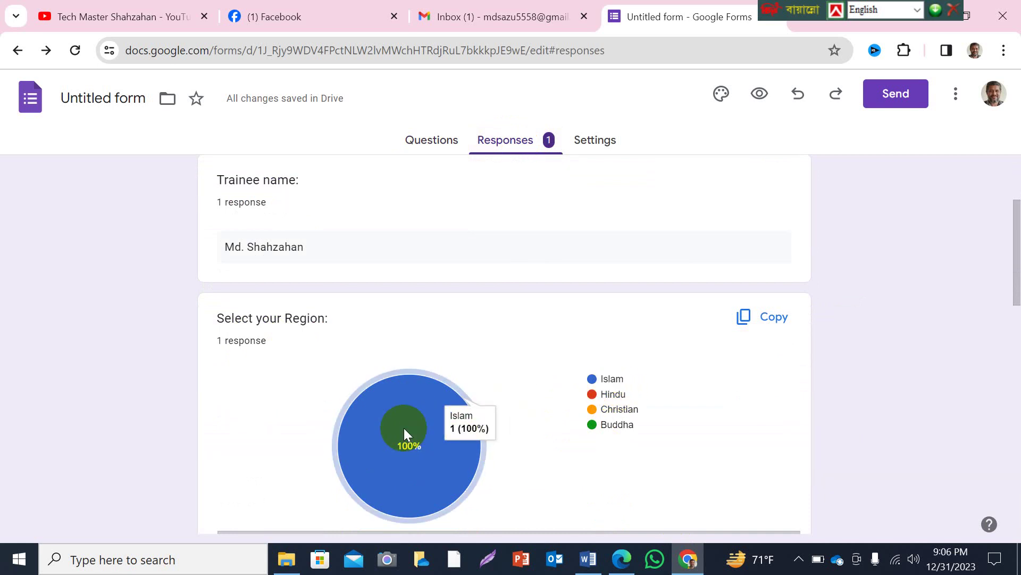
scroll(425, 424, down, 5)
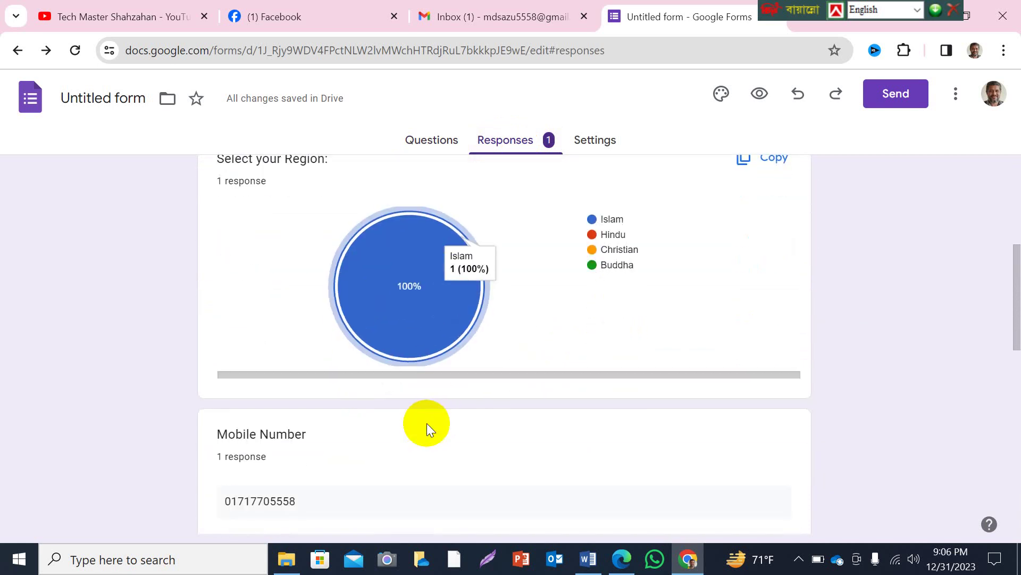
scroll(371, 435, down, 3)
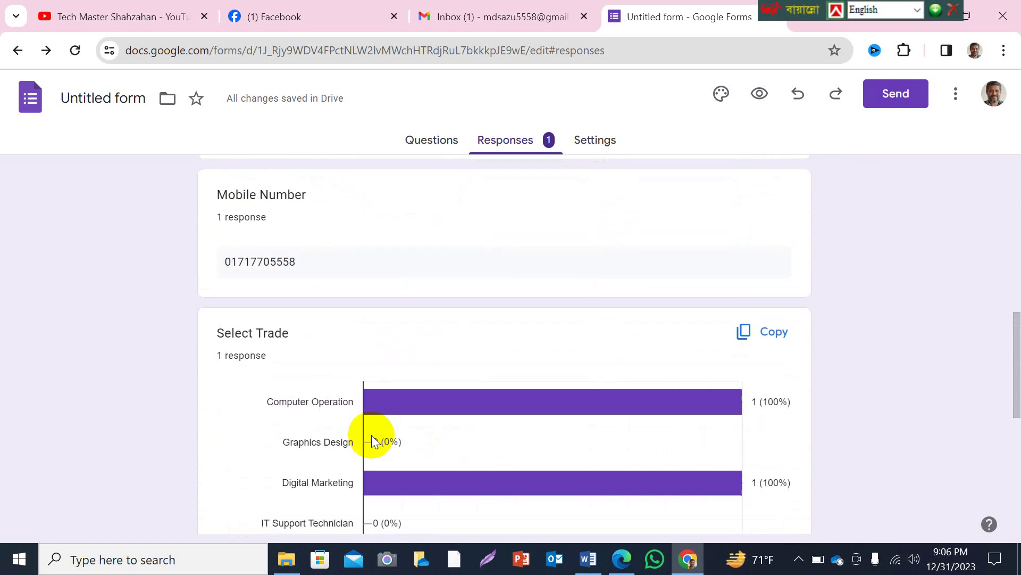
scroll(403, 430, down, 3)
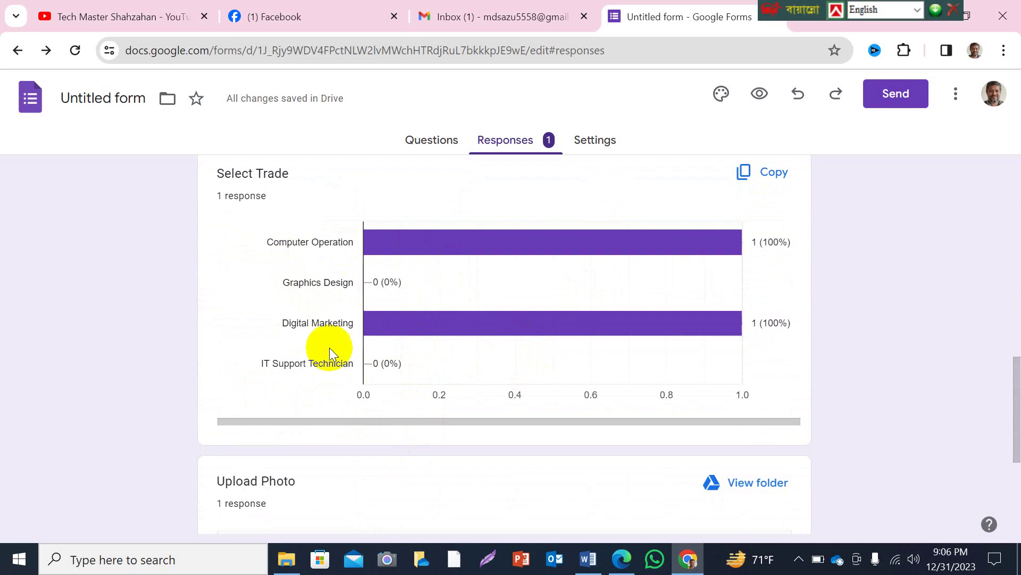
scroll(572, 352, down, 3)
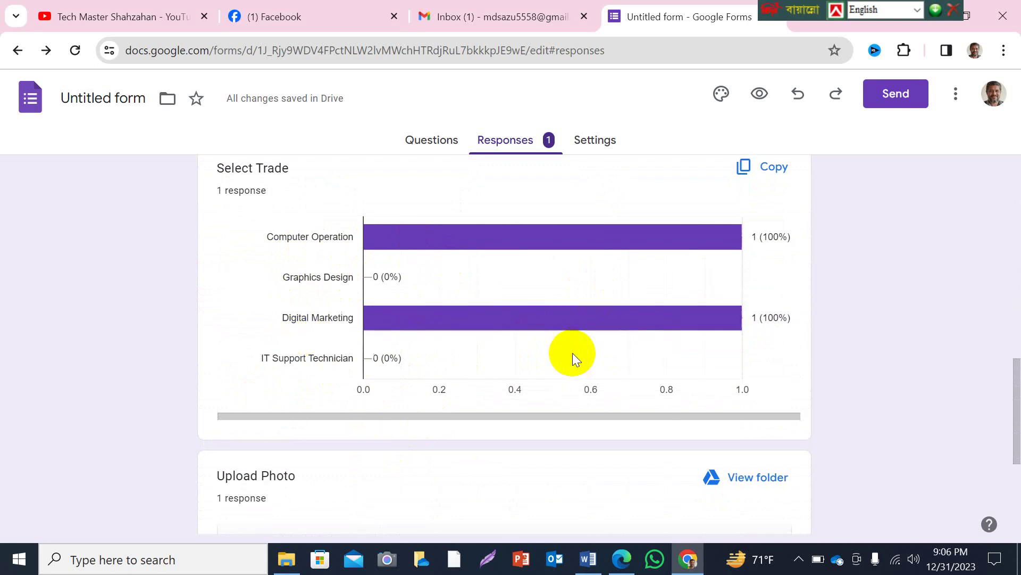
scroll(573, 352, down, 2)
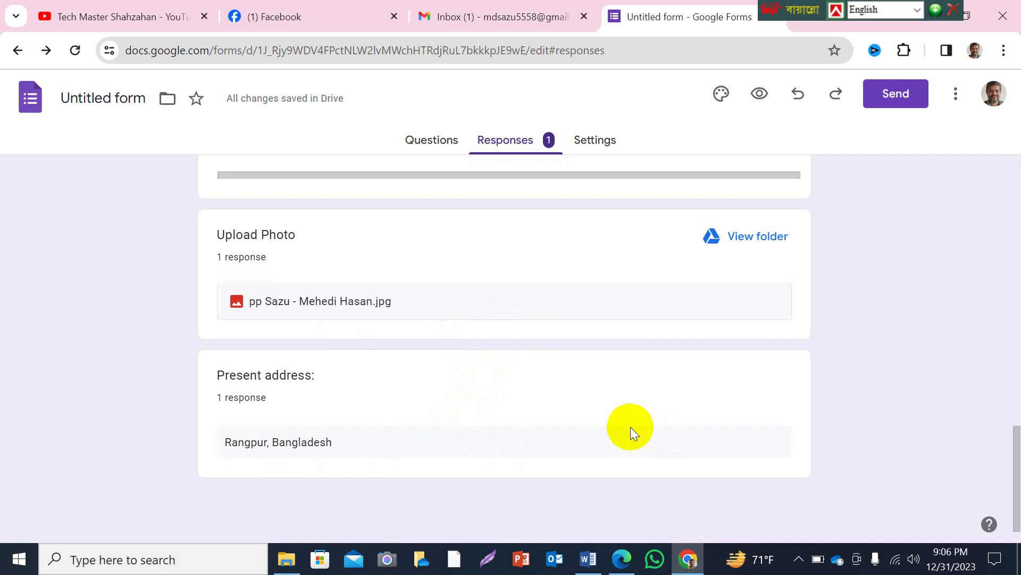
scroll(631, 427, up, 15)
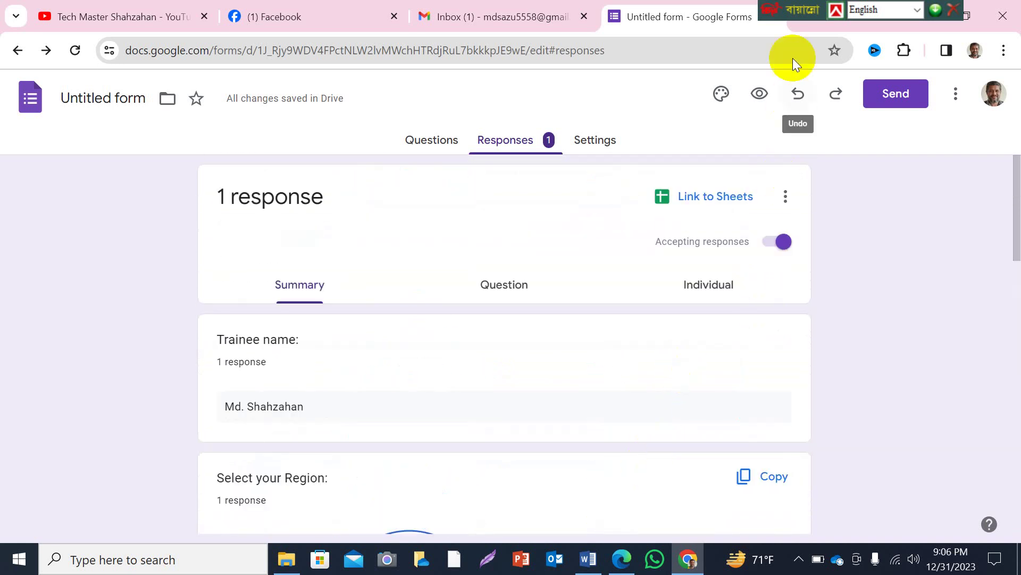
Go back to the Questions view and select the form's web address.
drag(774, 8, 827, 8)
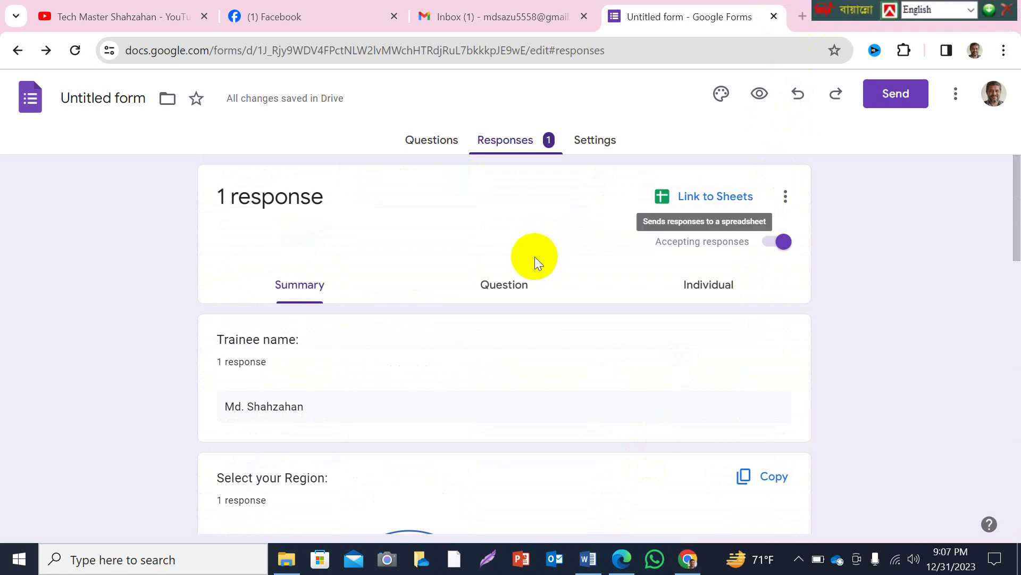
click(444, 142)
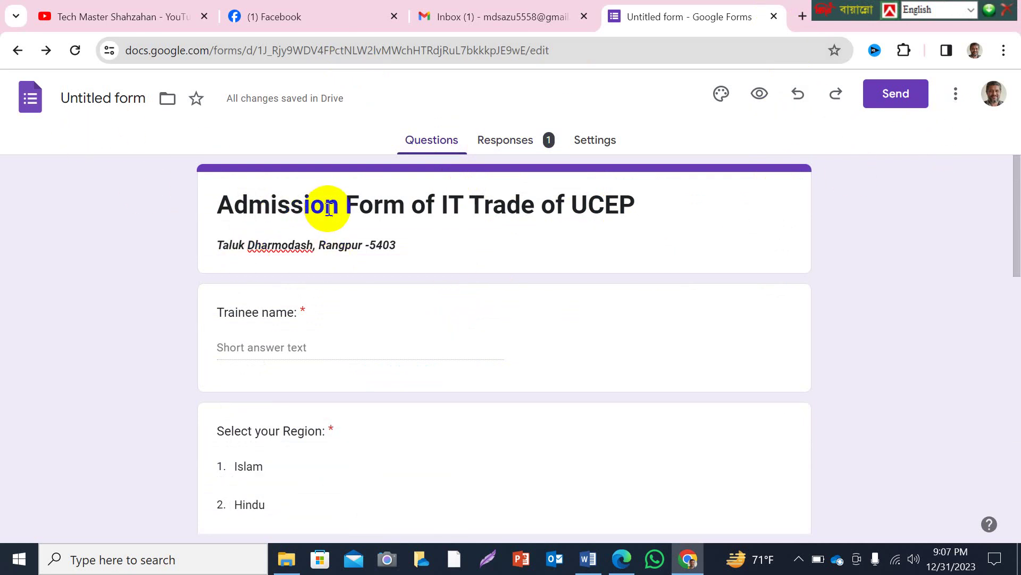
click(280, 50)
key(ctrl+c)
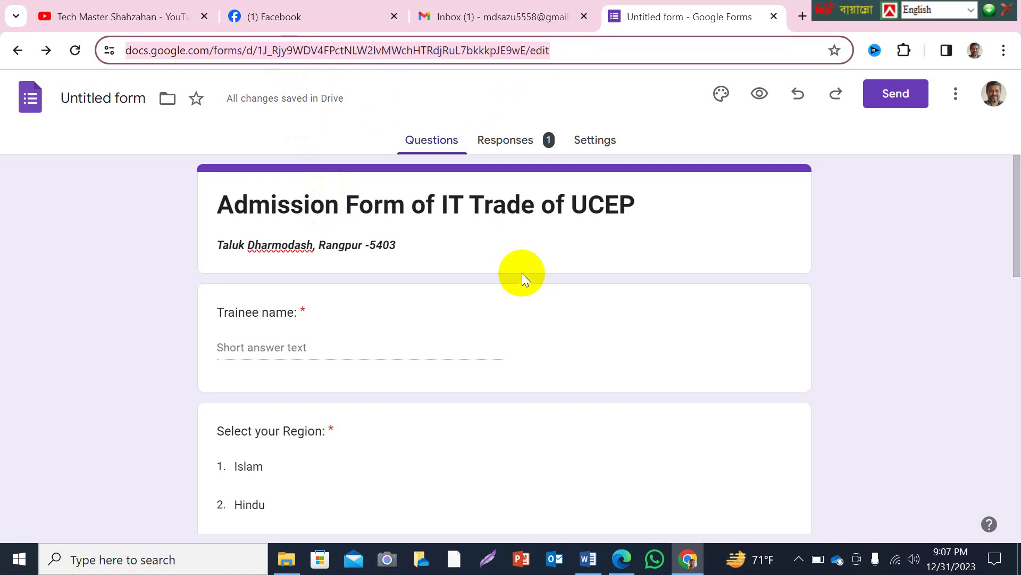
click(851, 15)
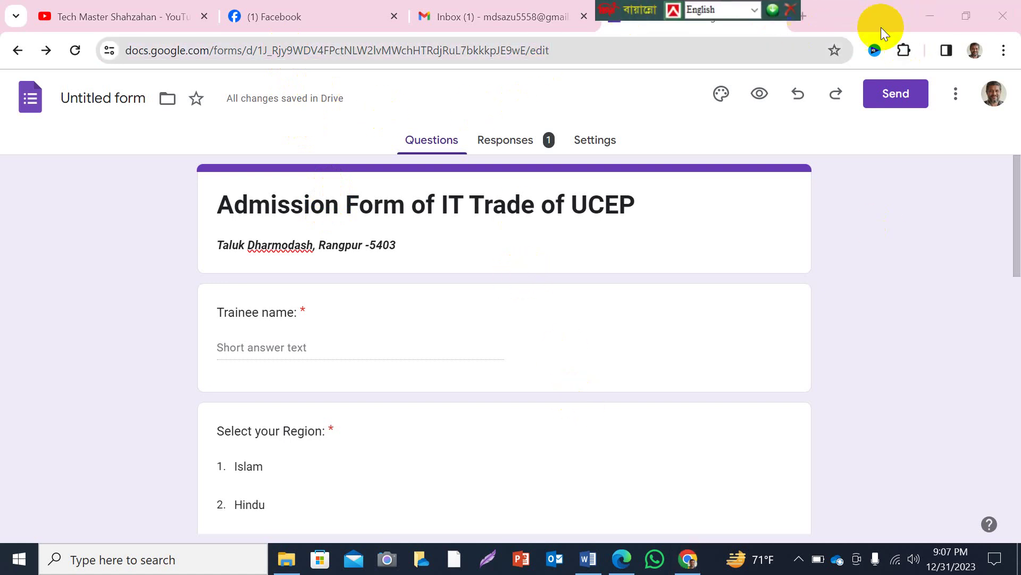
Minimize the form editor, browser and Word windows and launch WhatsApp from the taskbar.
click(932, 11)
click(927, 14)
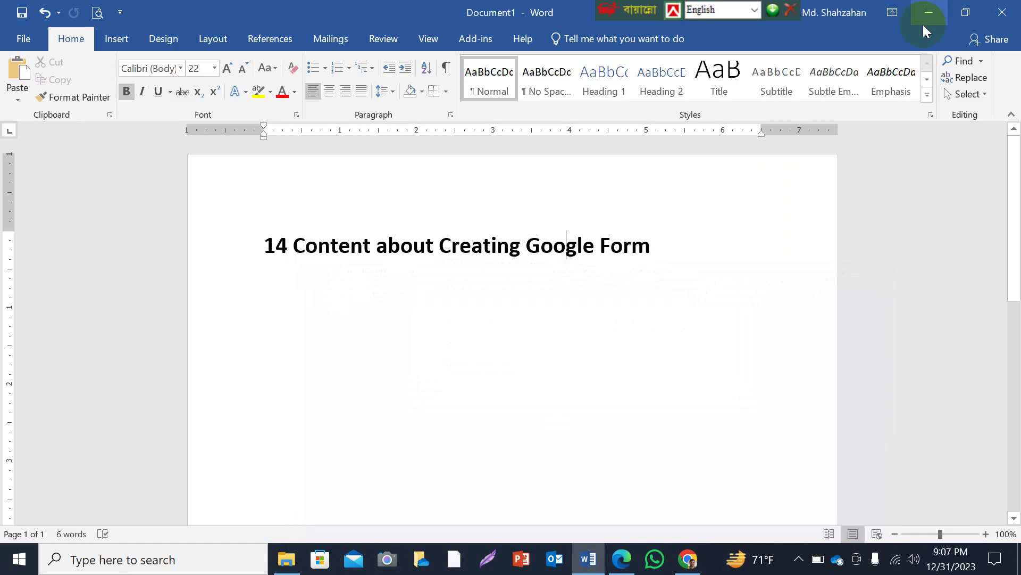
click(924, 10)
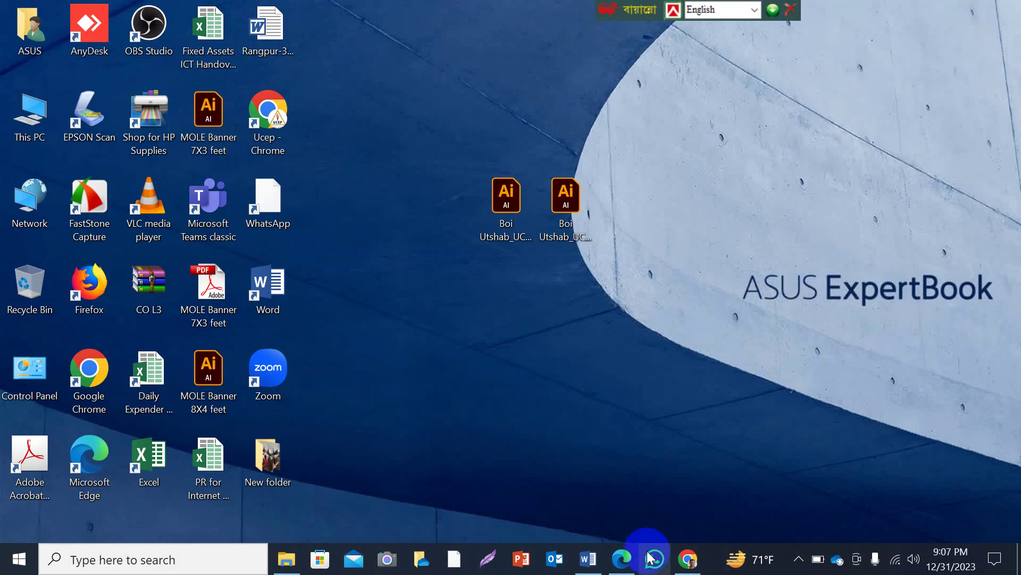
click(655, 559)
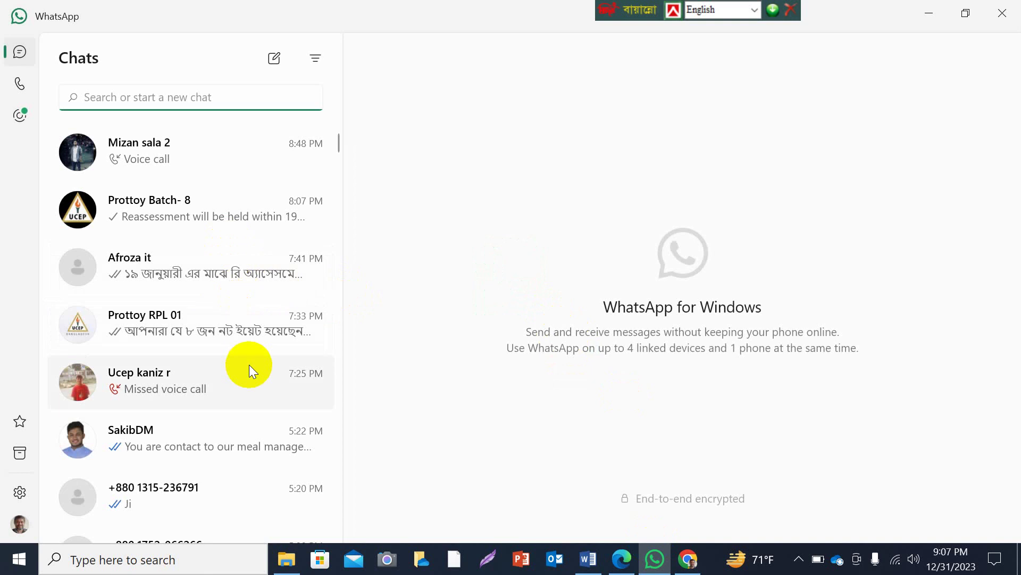
Paste the admission form link into a contact's chat, send it, and open it in the browser.
scroll(248, 365, down, 5)
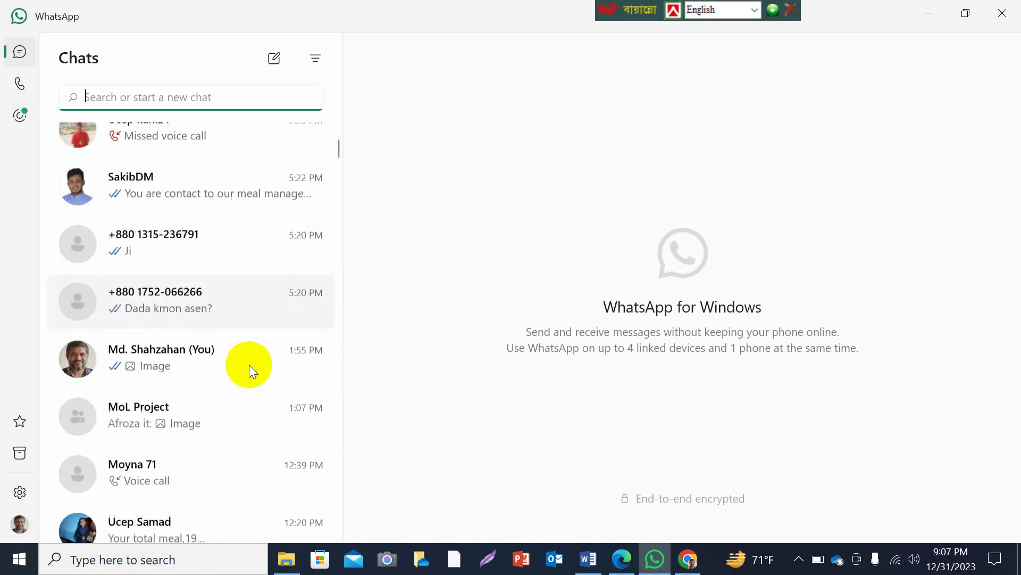
scroll(249, 365, down, 3)
click(133, 341)
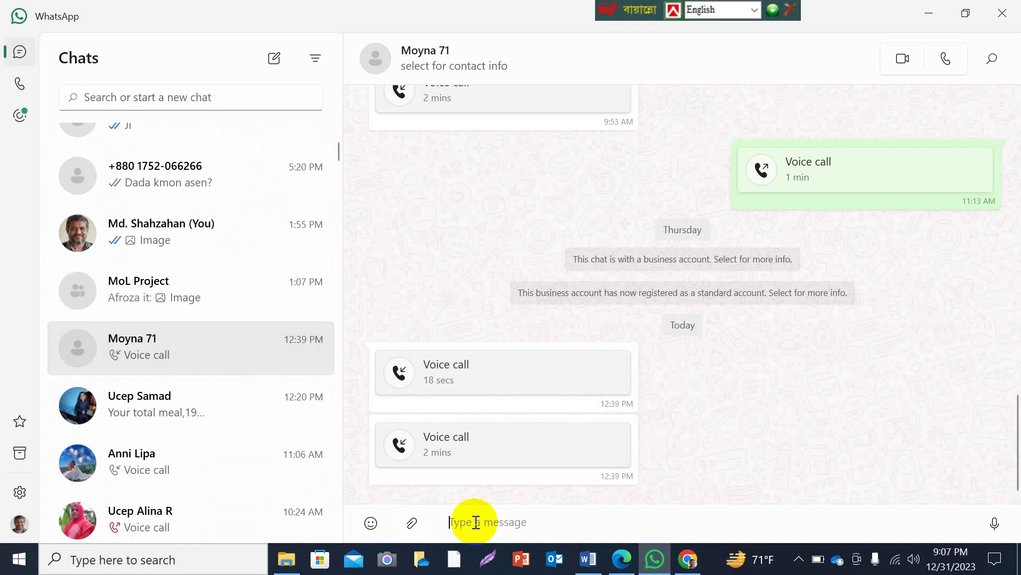
key(ctrl+v)
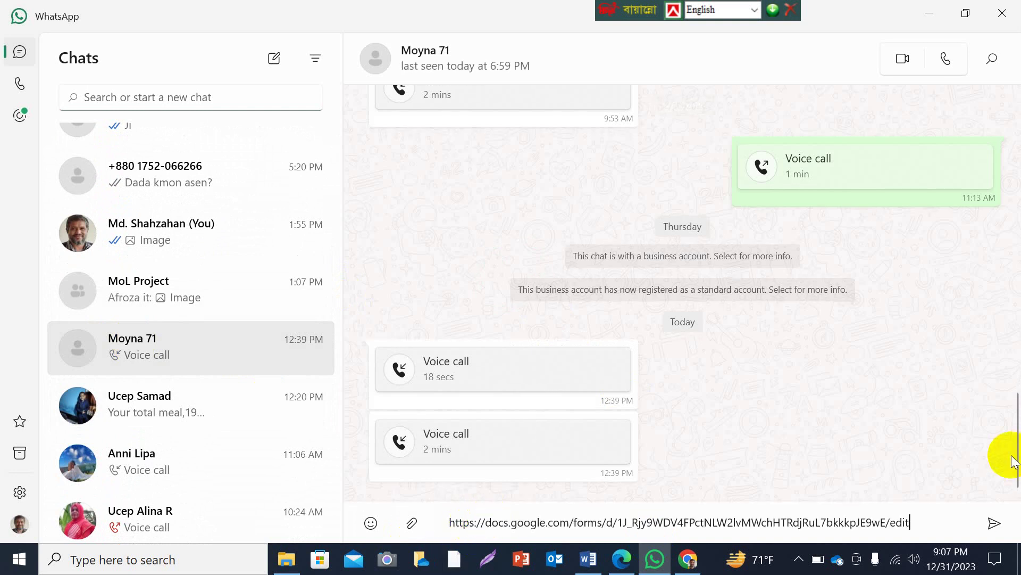
click(1001, 528)
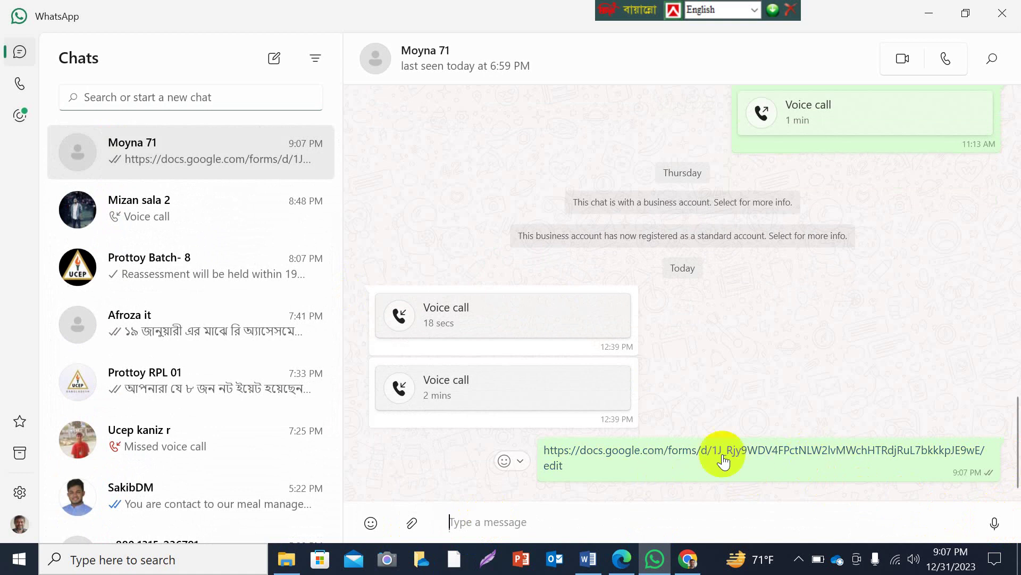
click(746, 451)
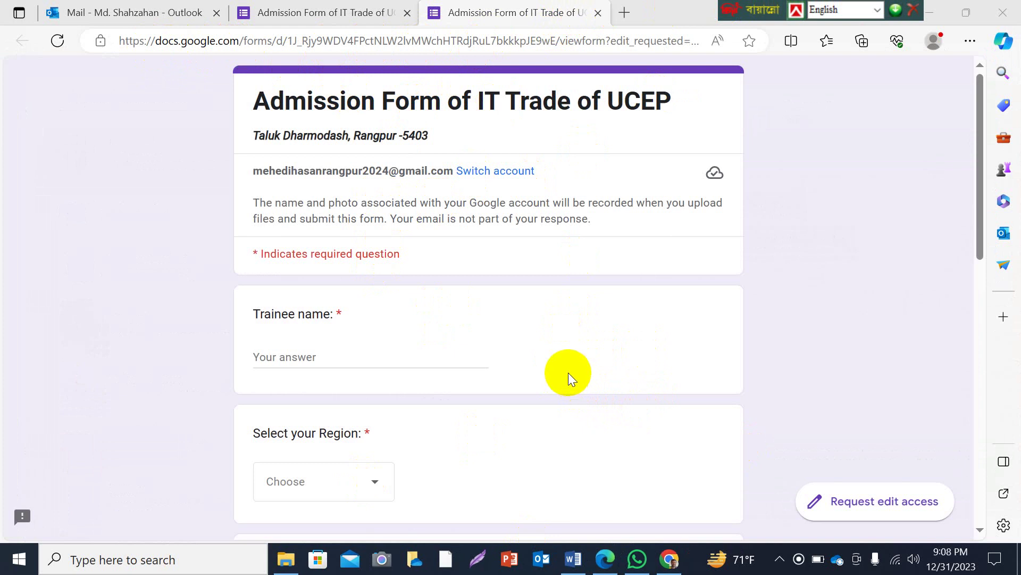
drag(739, 10, 645, 10)
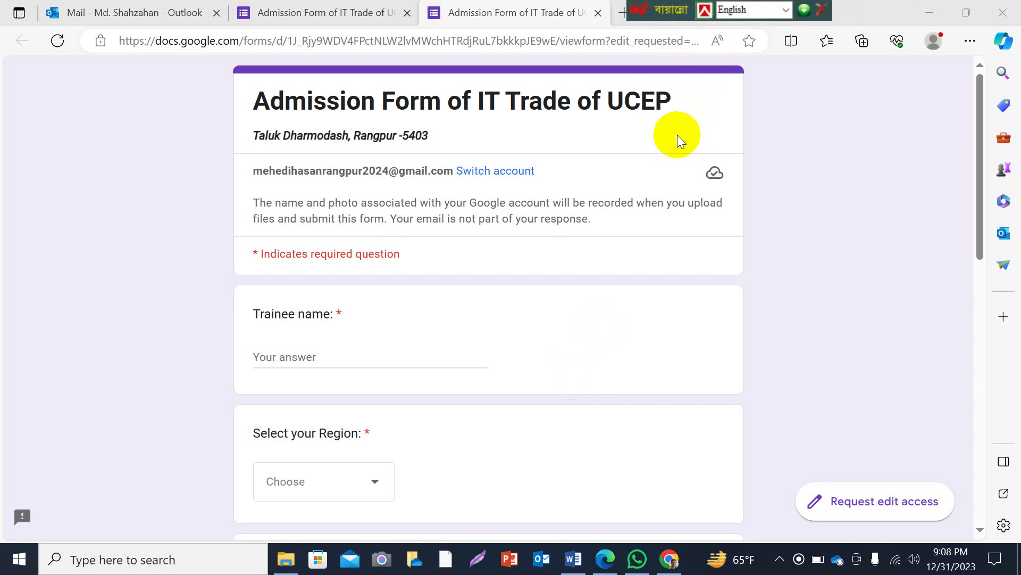
scroll(440, 311, down, 8)
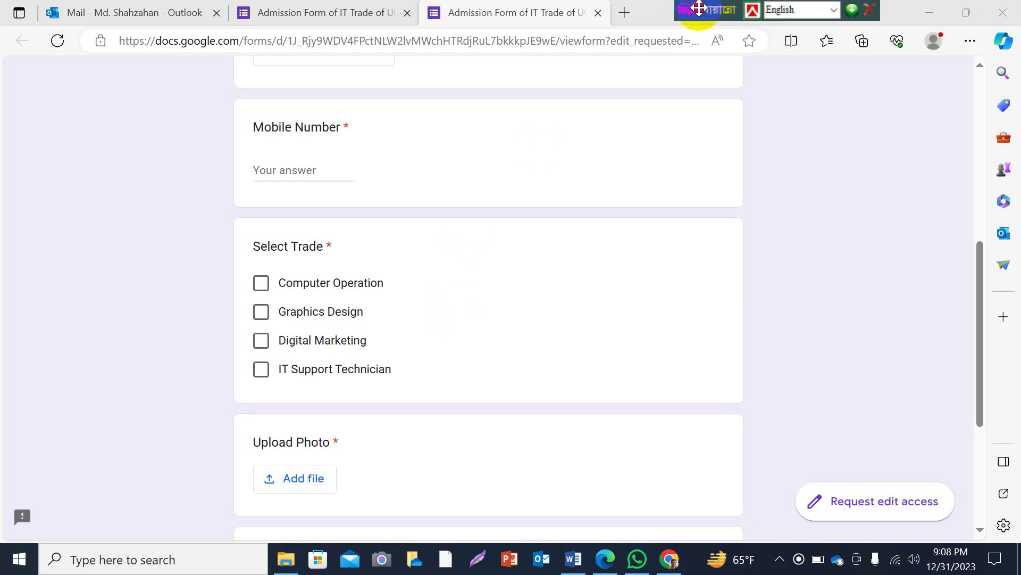
drag(641, 8, 702, 8)
scroll(373, 286, up, 8)
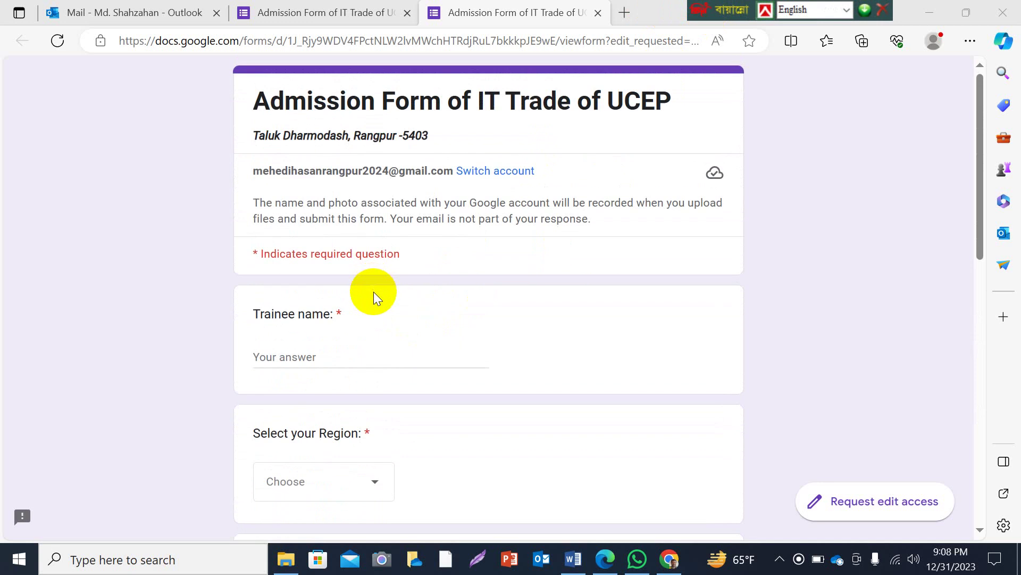
scroll(375, 289, down, 8)
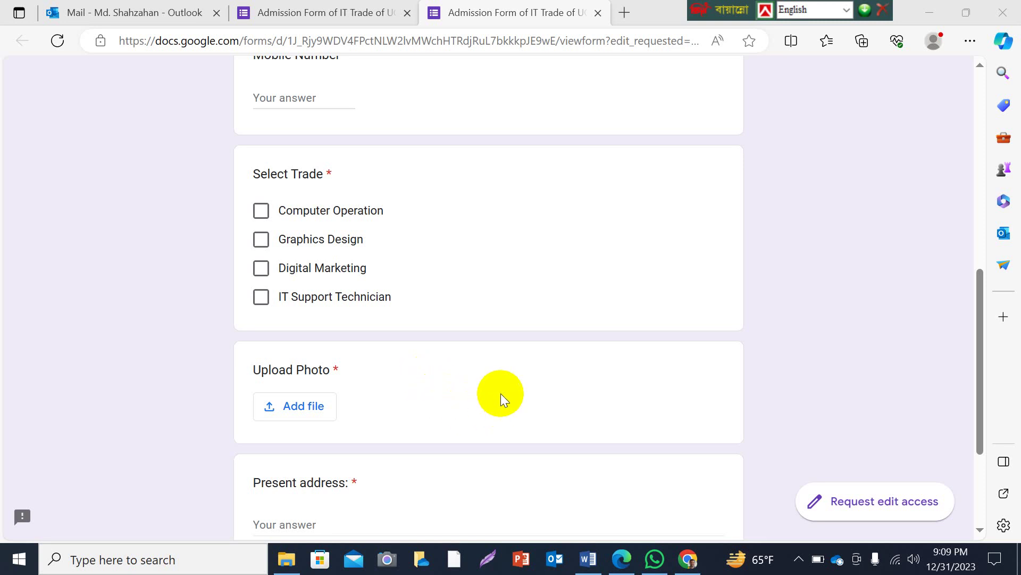
drag(713, 11, 628, 11)
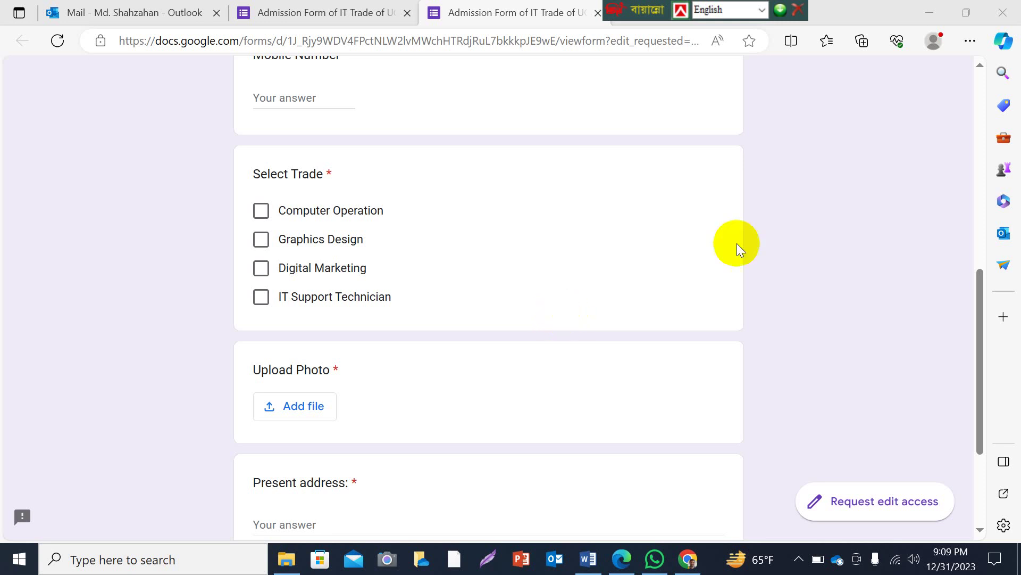
Minimize the browser and WhatsApp windows, then reveal the hidden taskbar tray icons.
click(932, 18)
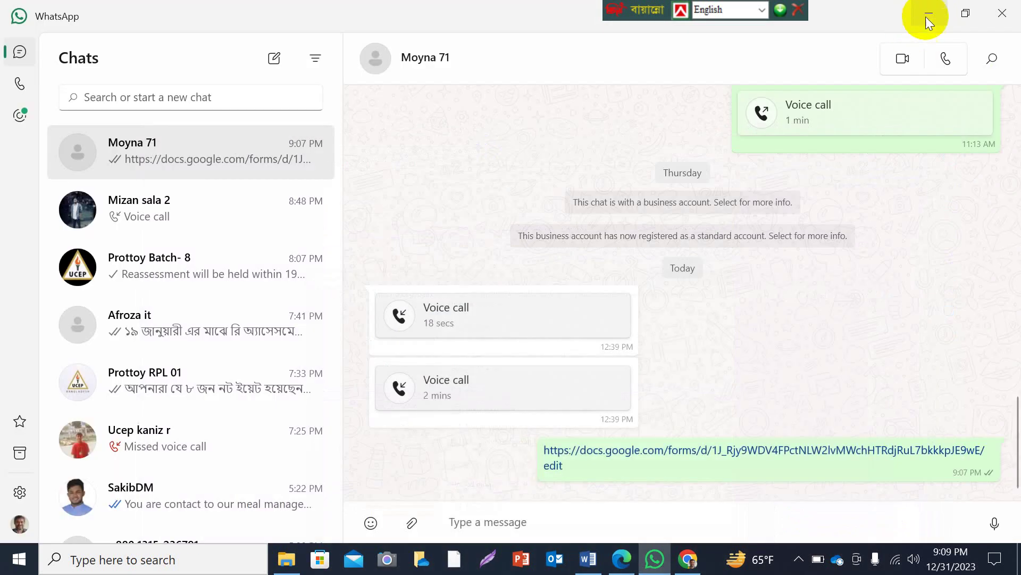
click(926, 16)
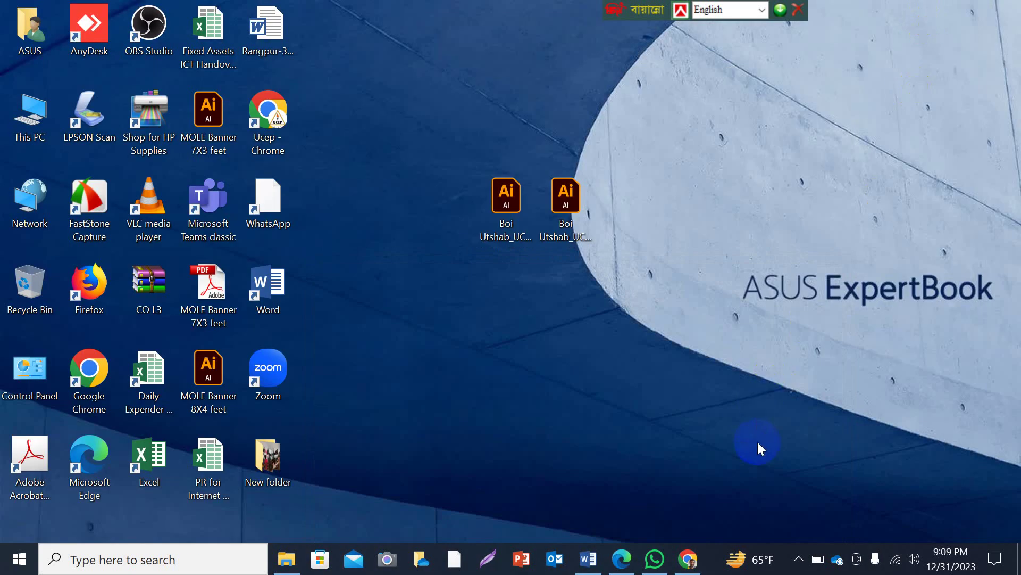
click(799, 559)
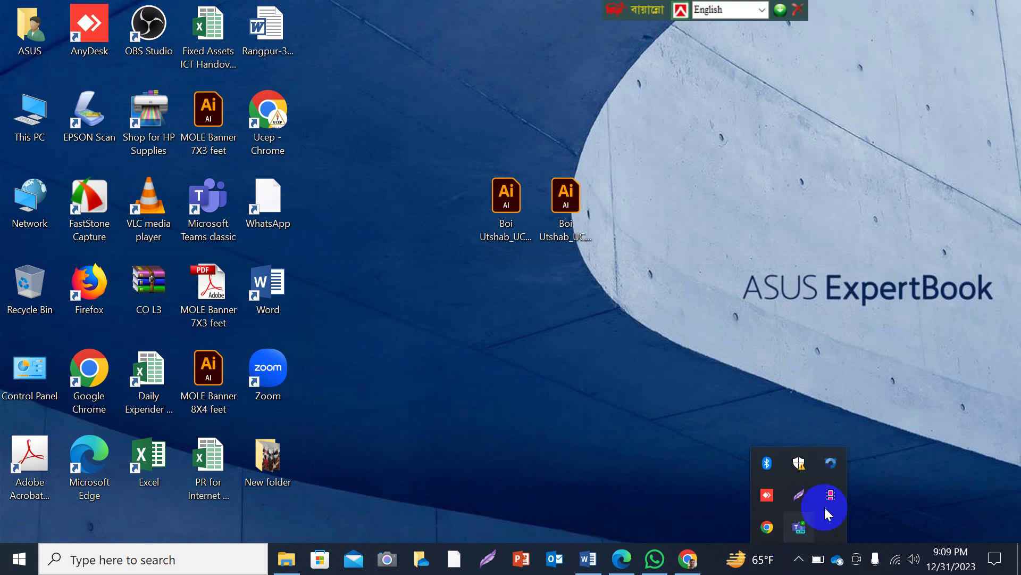